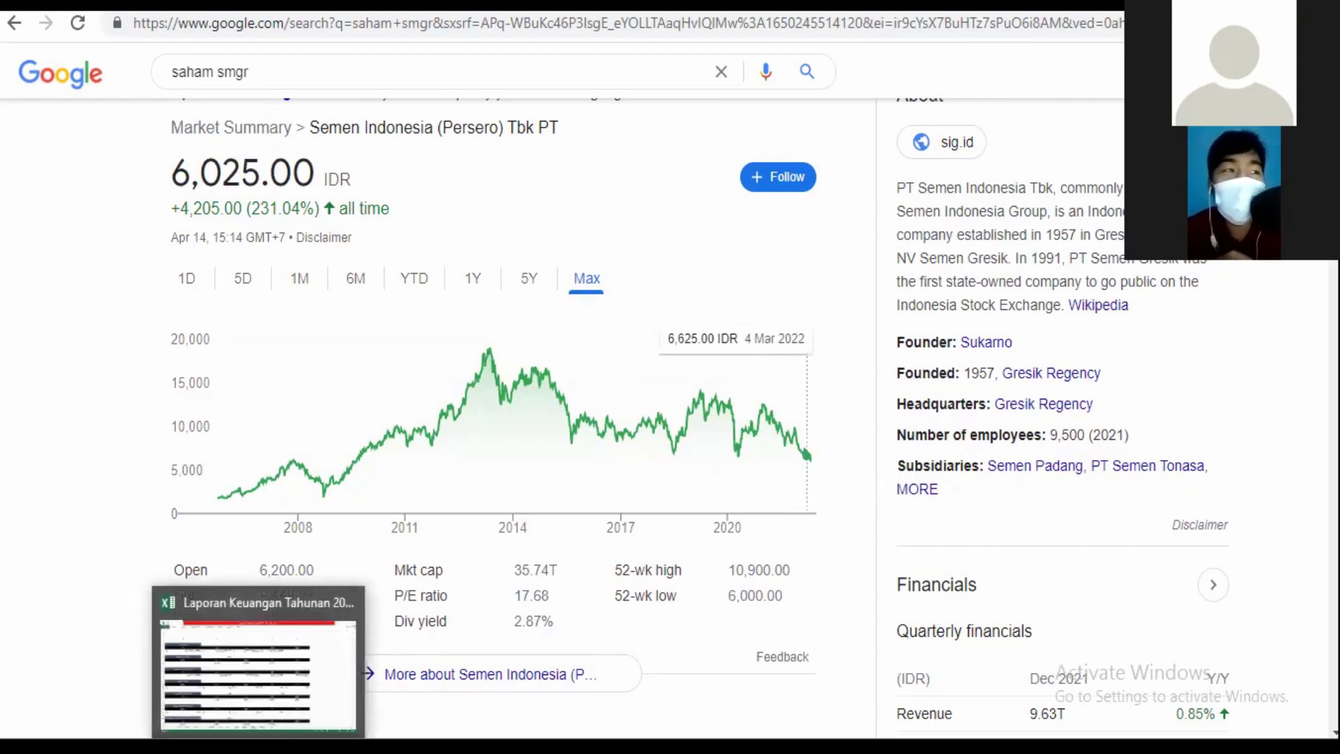
- Search Google for "saham akra" and show the AKR Corporindo share price chart over the Max period
{"action": "left_click", "coordinate": [258, 705]}
{"action": "key", "text": "alt+Tab"}
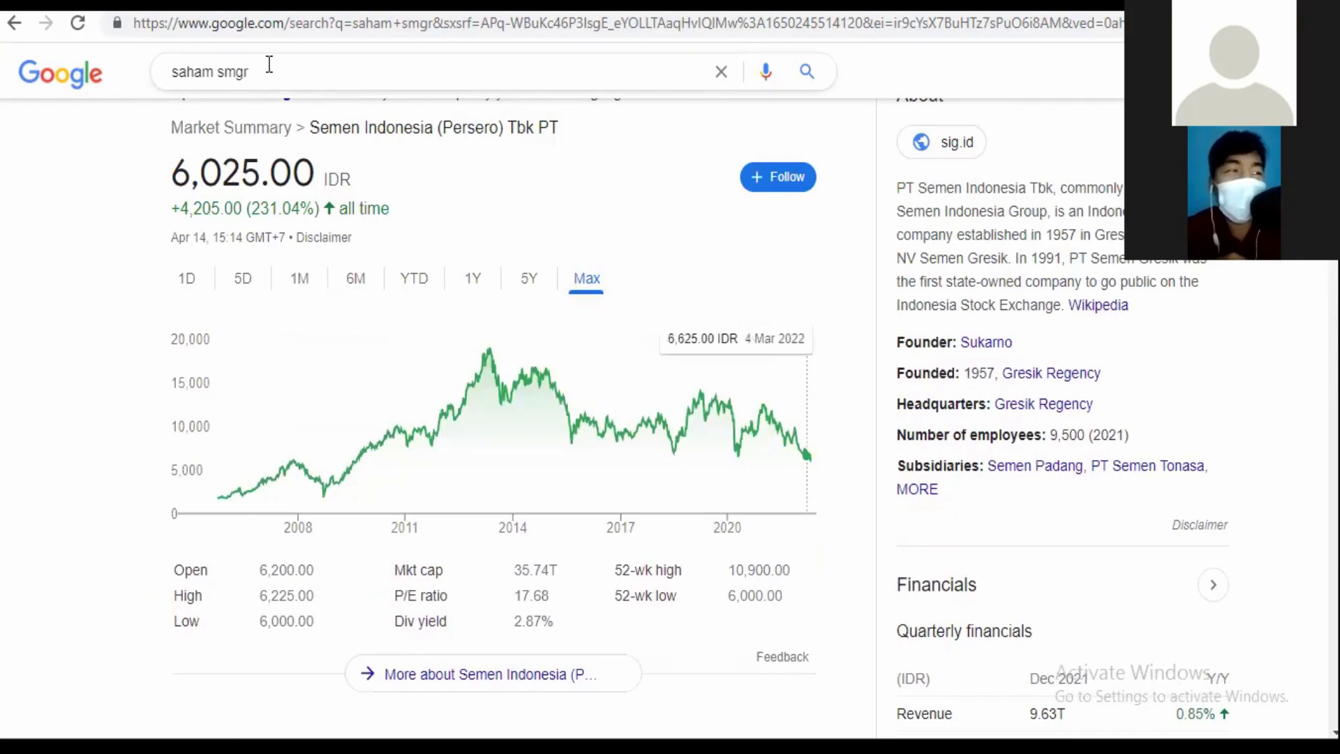
{"action": "left_click", "coordinate": [268, 70]}
{"action": "key", "text": "BackSpace"}
{"action": "key", "text": "BackSpace"}
{"action": "key", "text": "BackSpace"}
{"action": "key", "text": "BackSpace"}
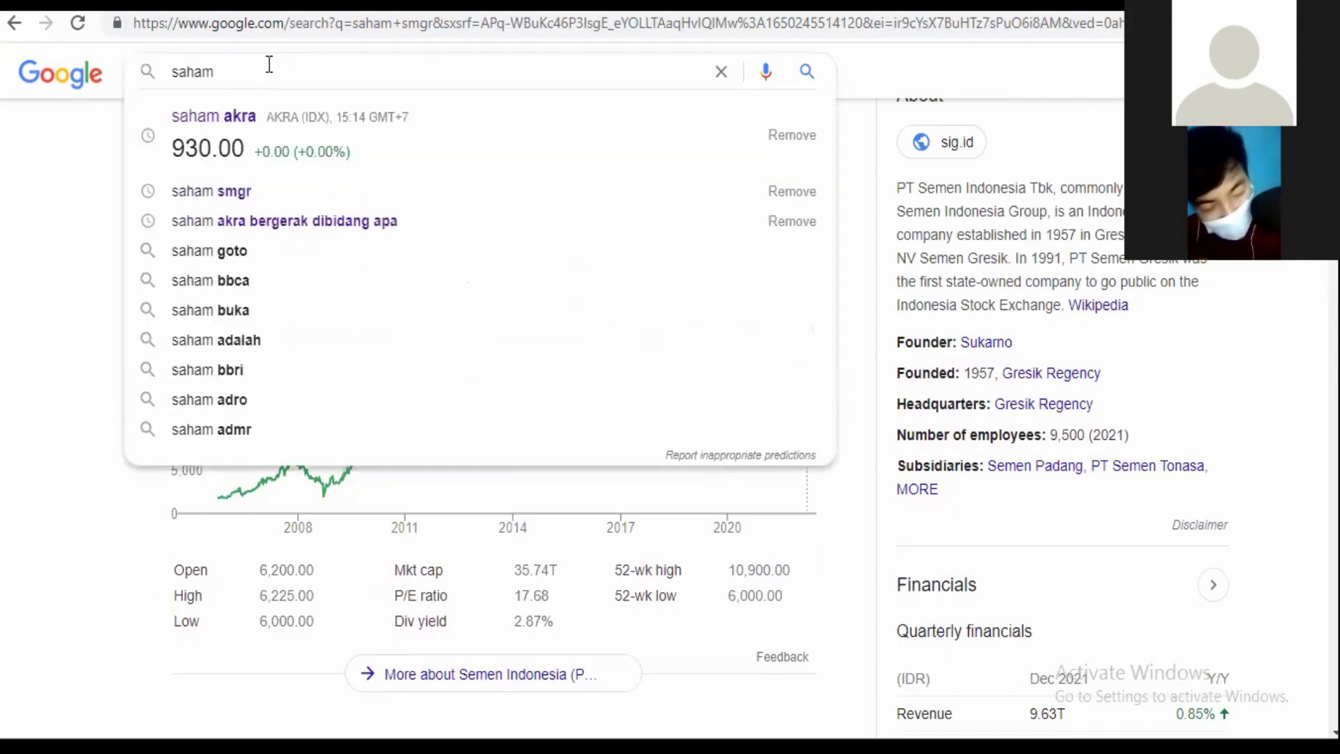
{"action": "type", "text": "akra"}
{"action": "key", "text": "Return"}
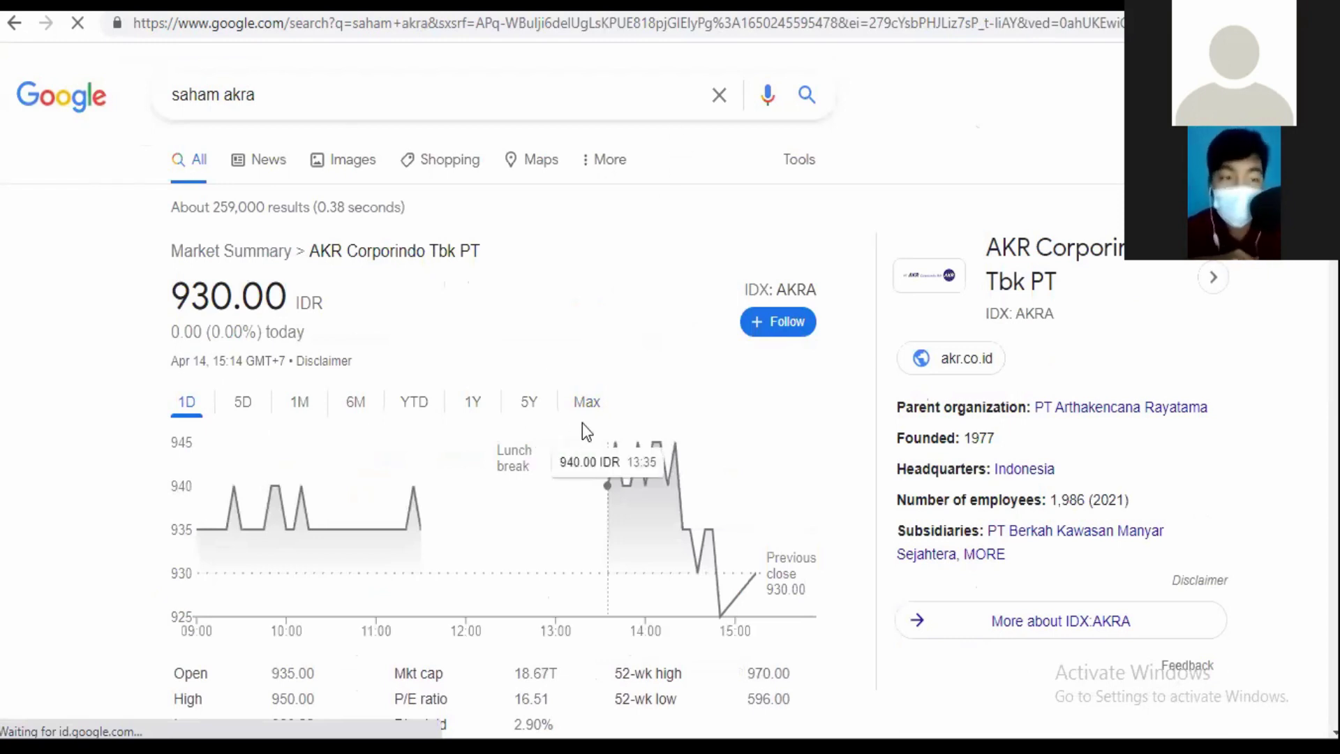
{"action": "left_click", "coordinate": [589, 402]}
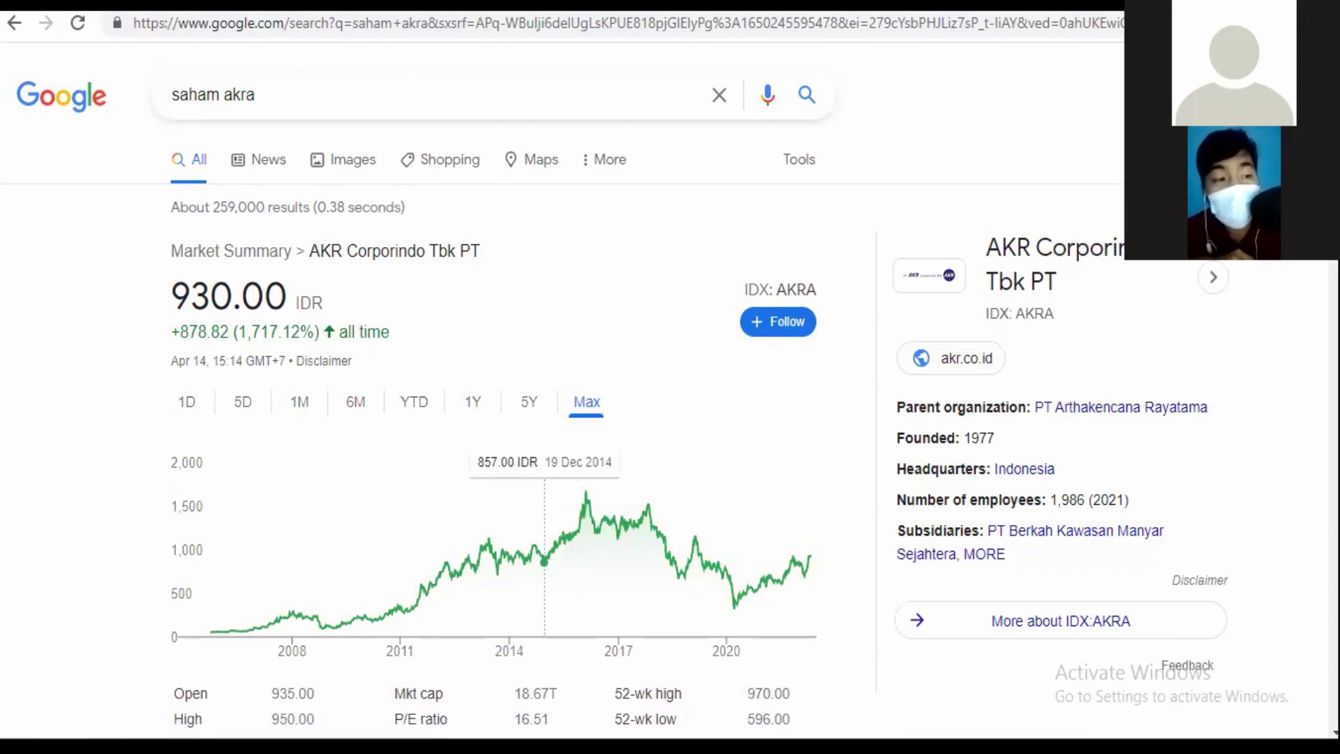
- Switch to the Excel workbook and examine the yearly Ekuitas amounts and their percentage growth formulas for 2018 to 2021 on the AKRA sheet
{"action": "left_click", "coordinate": [258, 663]}
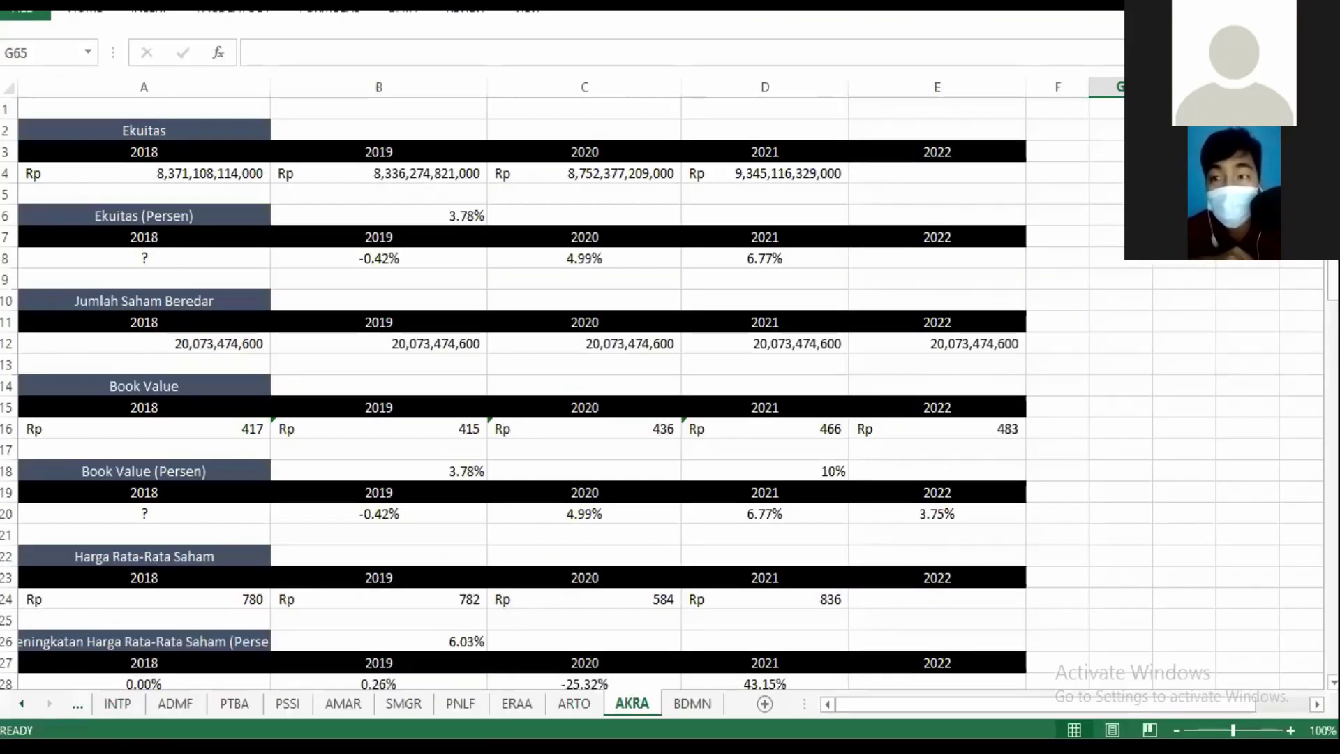
{"action": "mouse_move", "coordinate": [1331, 283]}
{"action": "left_mouse_down"}
{"action": "mouse_move", "coordinate": [1331, 304]}
{"action": "mouse_move", "coordinate": [1332, 282]}
{"action": "left_mouse_up"}
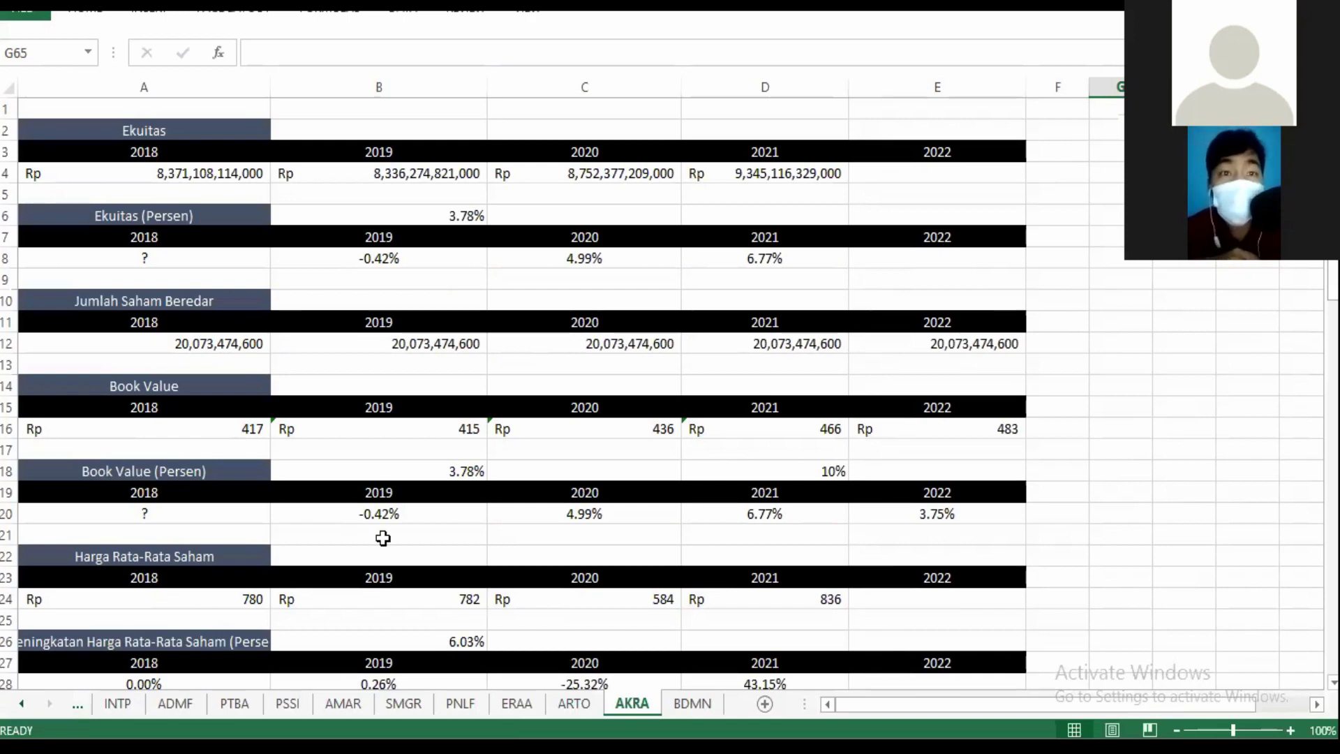
{"action": "left_click", "coordinate": [180, 172]}
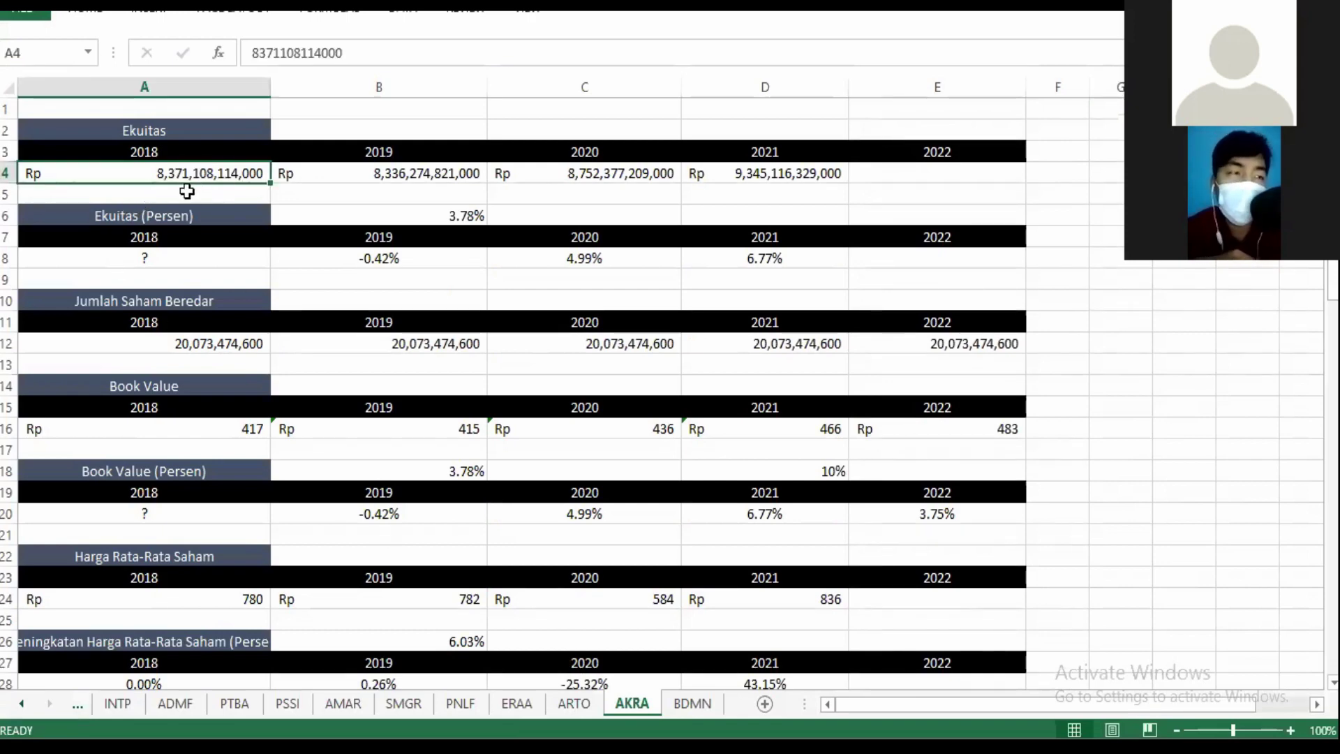
{"action": "left_click", "coordinate": [187, 191]}
{"action": "left_click", "coordinate": [191, 174]}
{"action": "left_click", "coordinate": [399, 178]}
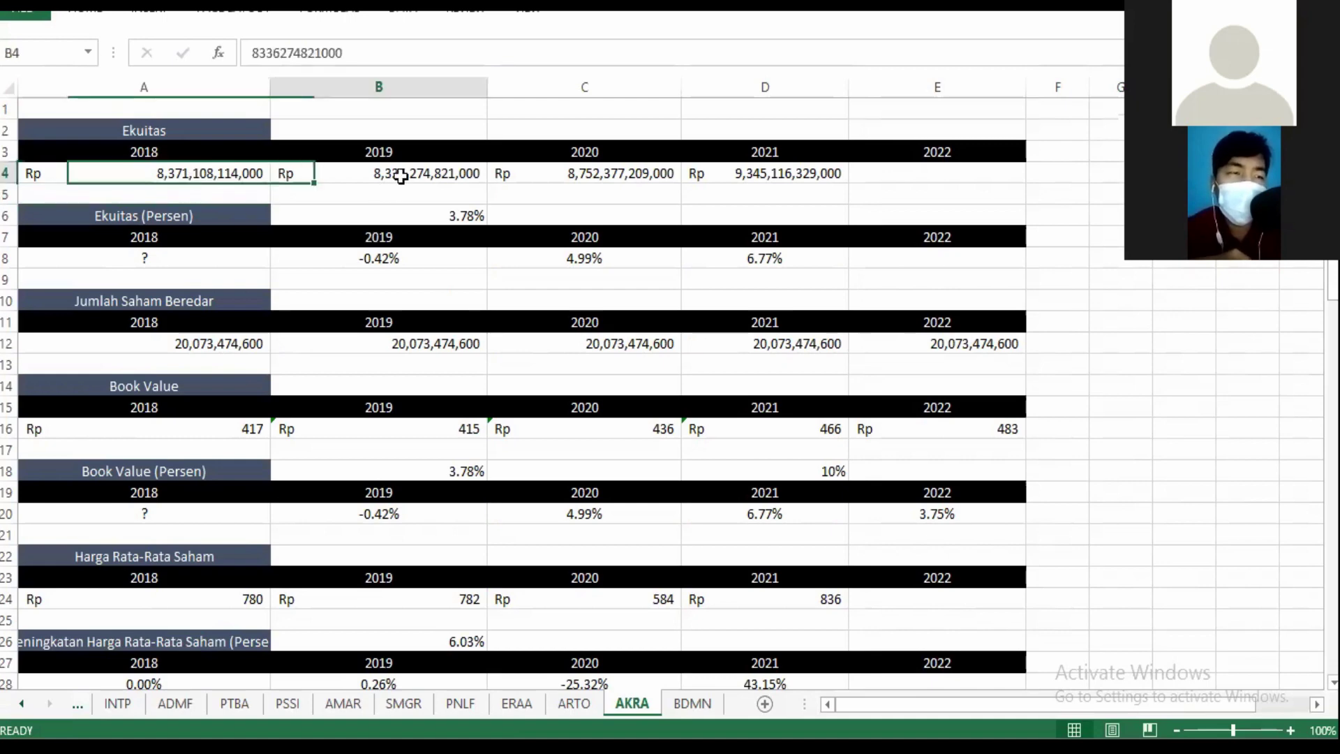
{"action": "left_click", "coordinate": [410, 259]}
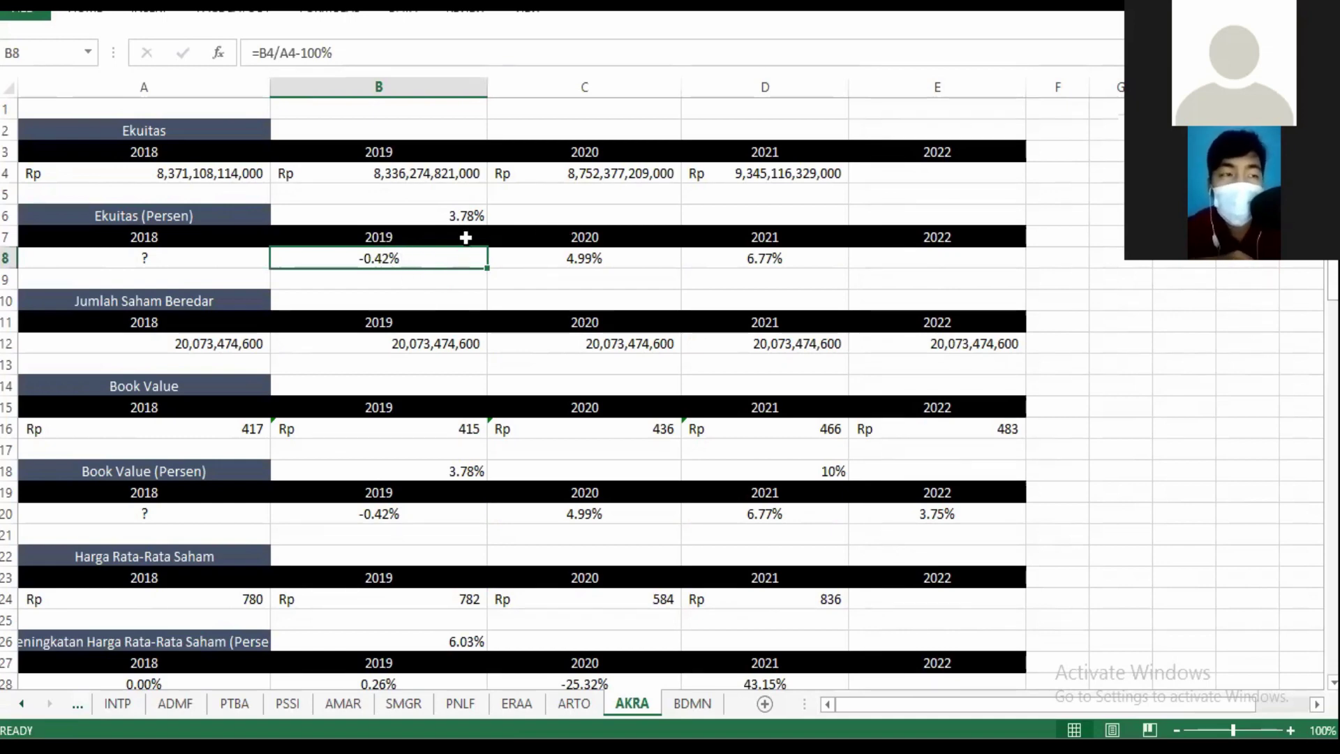
{"action": "left_click", "coordinate": [583, 177]}
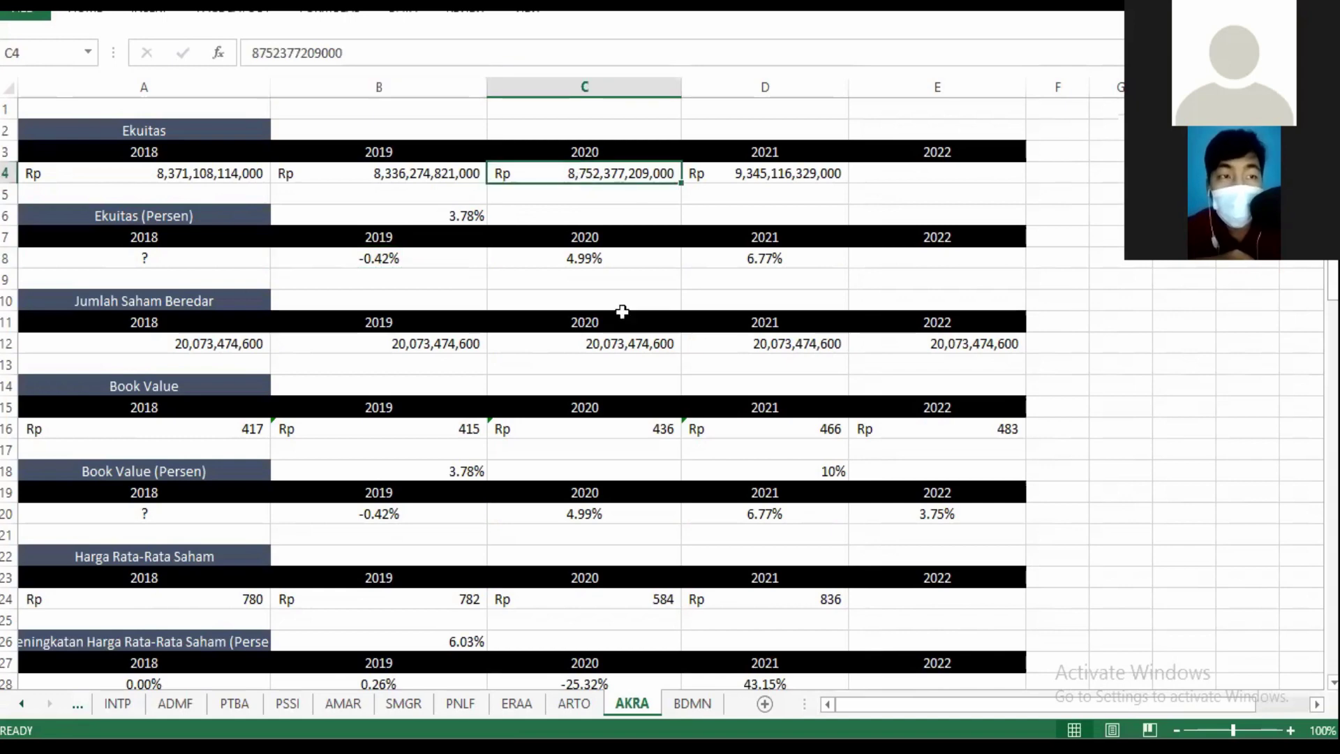
{"action": "left_click", "coordinate": [604, 272]}
{"action": "left_click", "coordinate": [603, 259]}
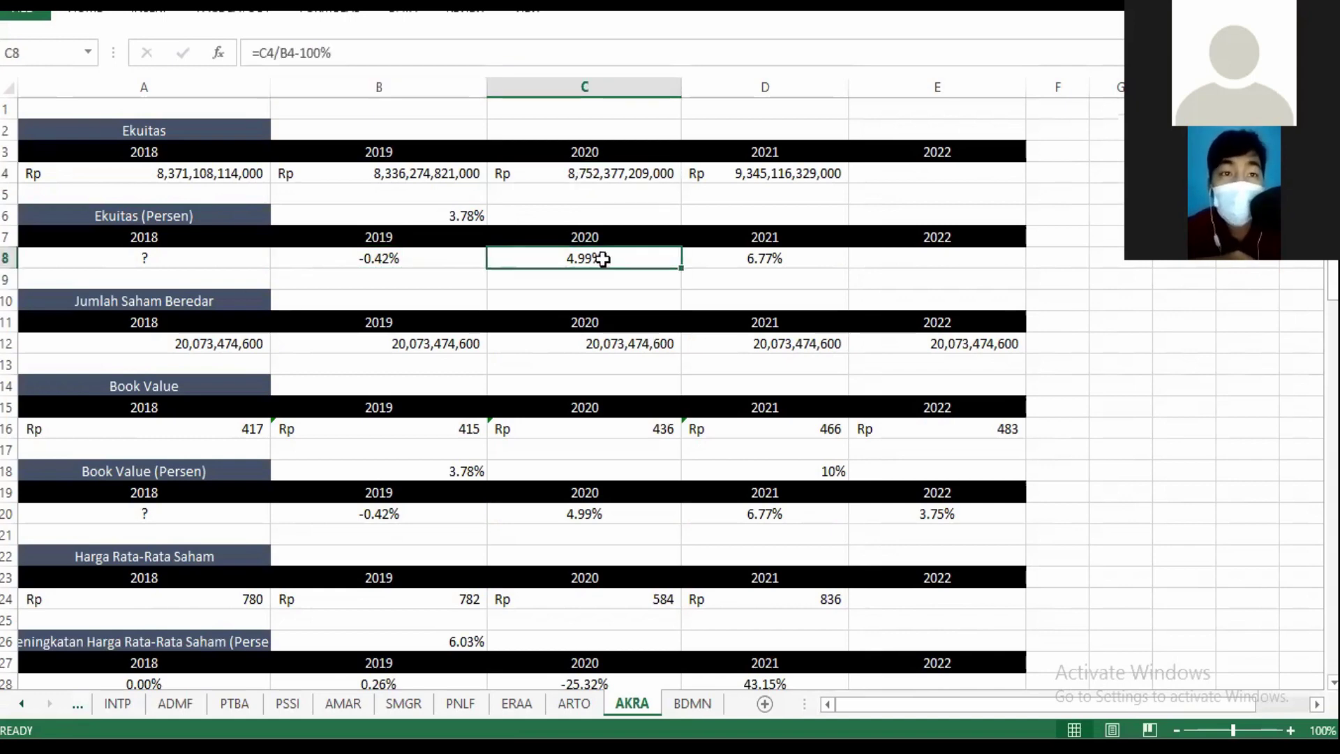
{"action": "left_click", "coordinate": [759, 167]}
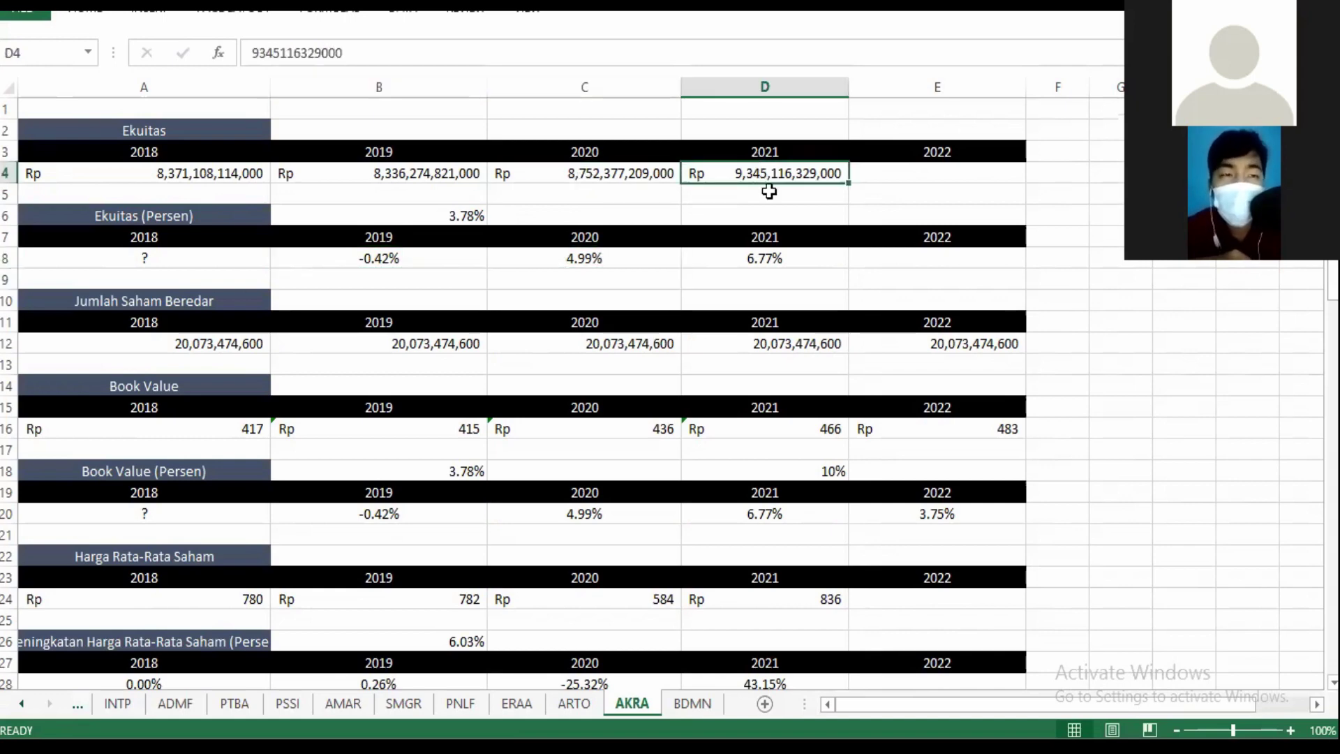
{"action": "left_click", "coordinate": [789, 263]}
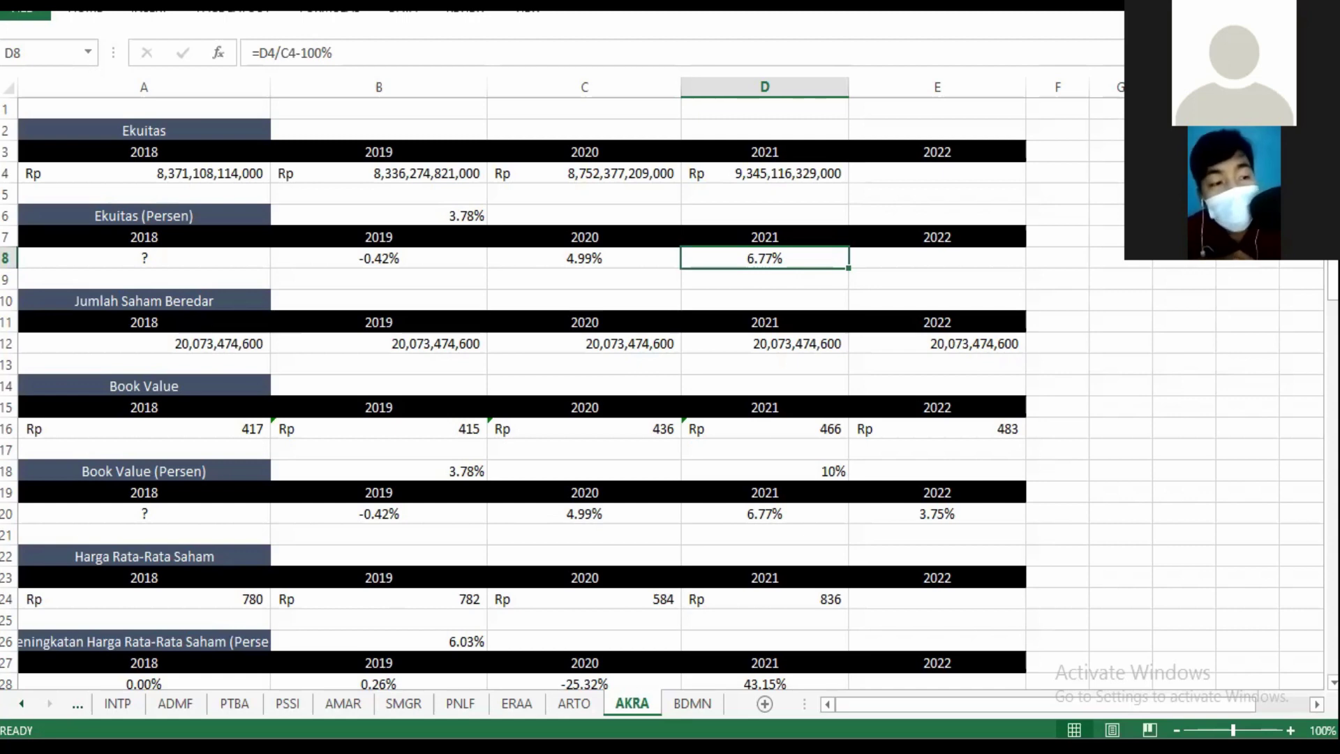
- Switch back to the browser, rerun the "saham akra" search and review the share price chart over the Max period
{"action": "key", "text": "alt+Tab"}
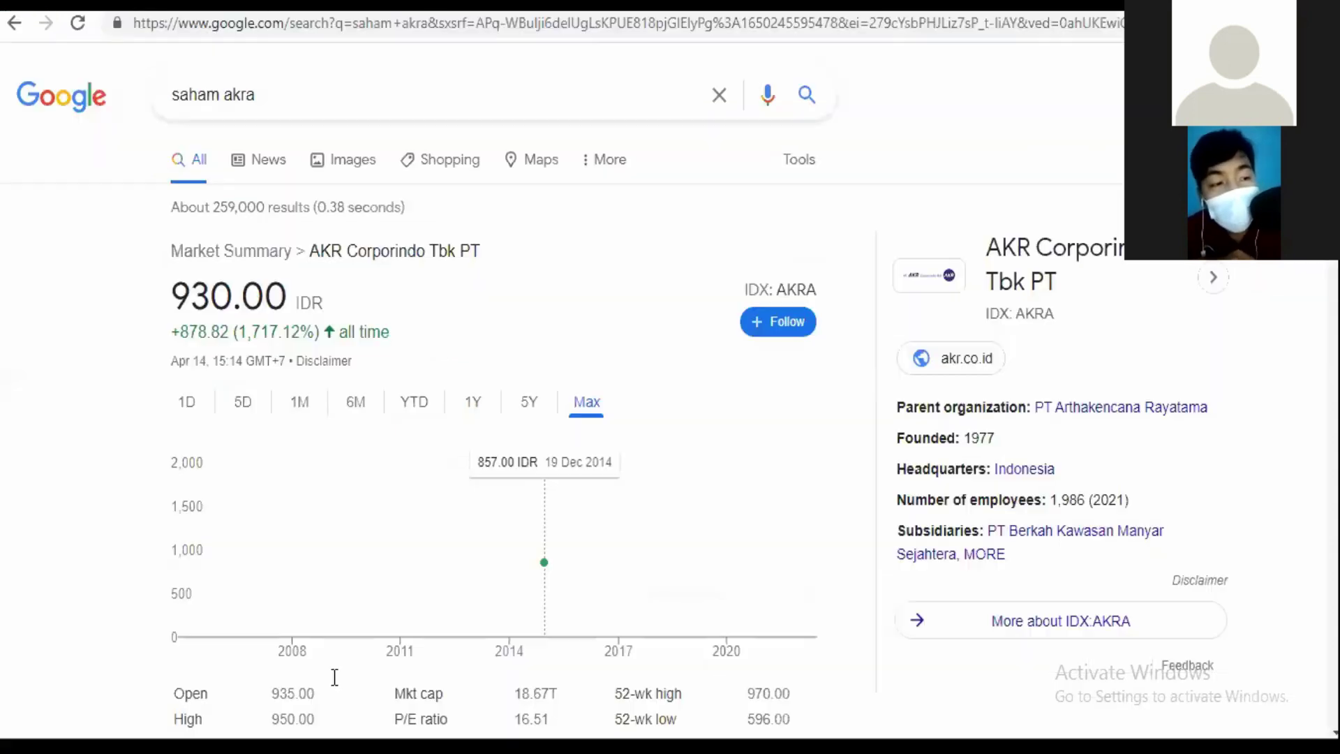
{"action": "left_click", "coordinate": [524, 404]}
{"action": "left_click", "coordinate": [585, 404]}
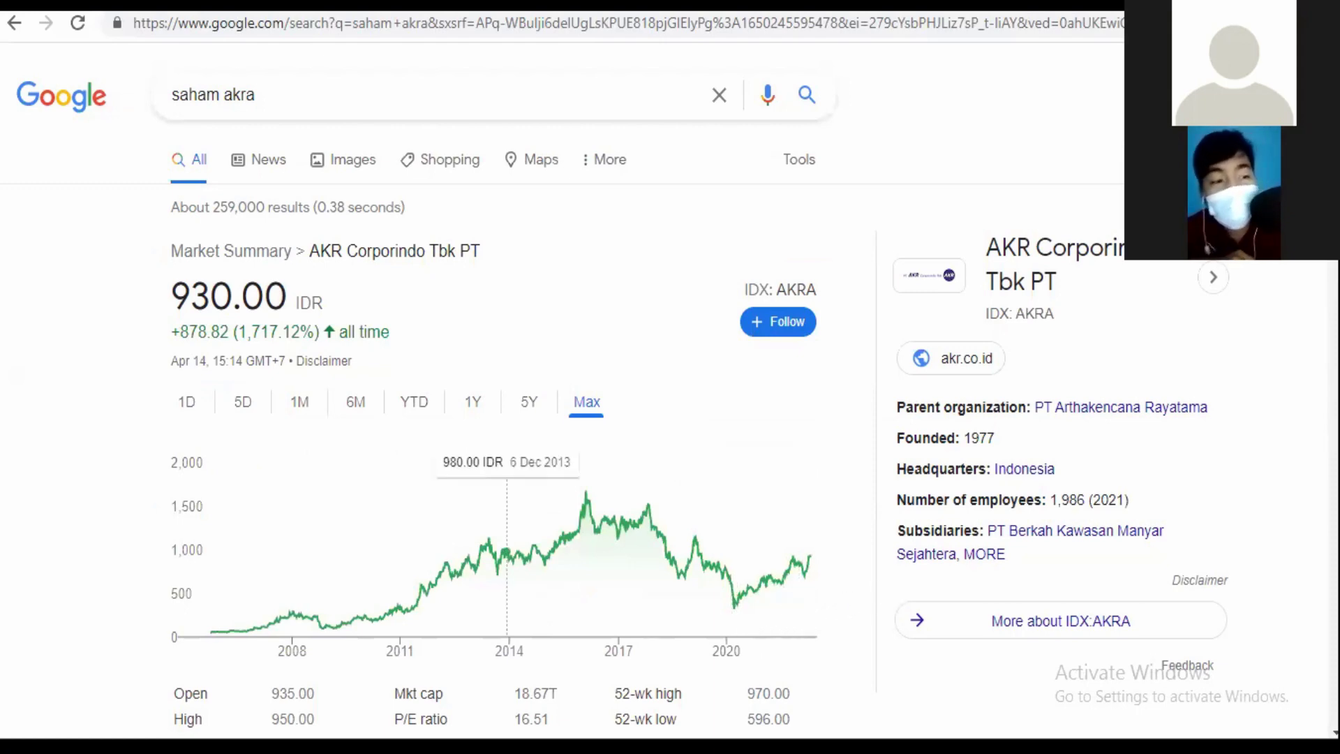
{"action": "key", "text": "alt+Tab"}
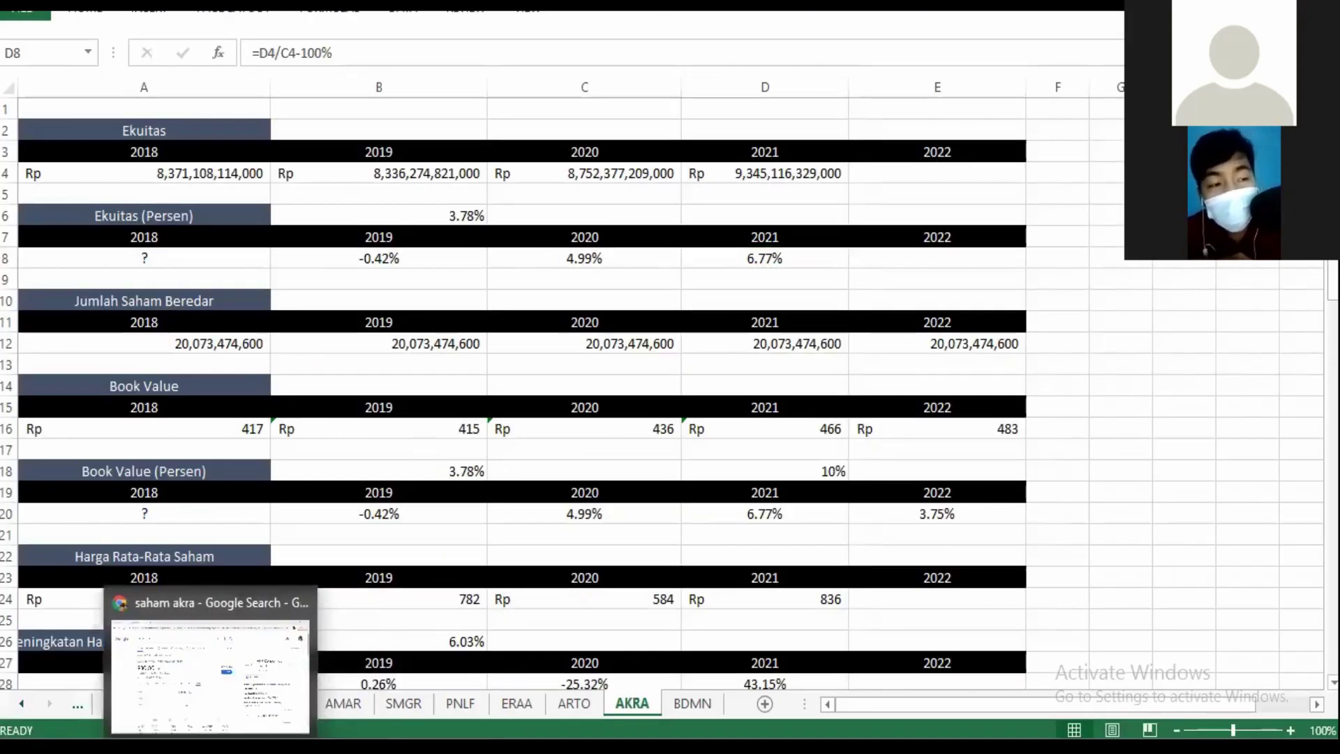
{"action": "key", "text": "alt+Tab"}
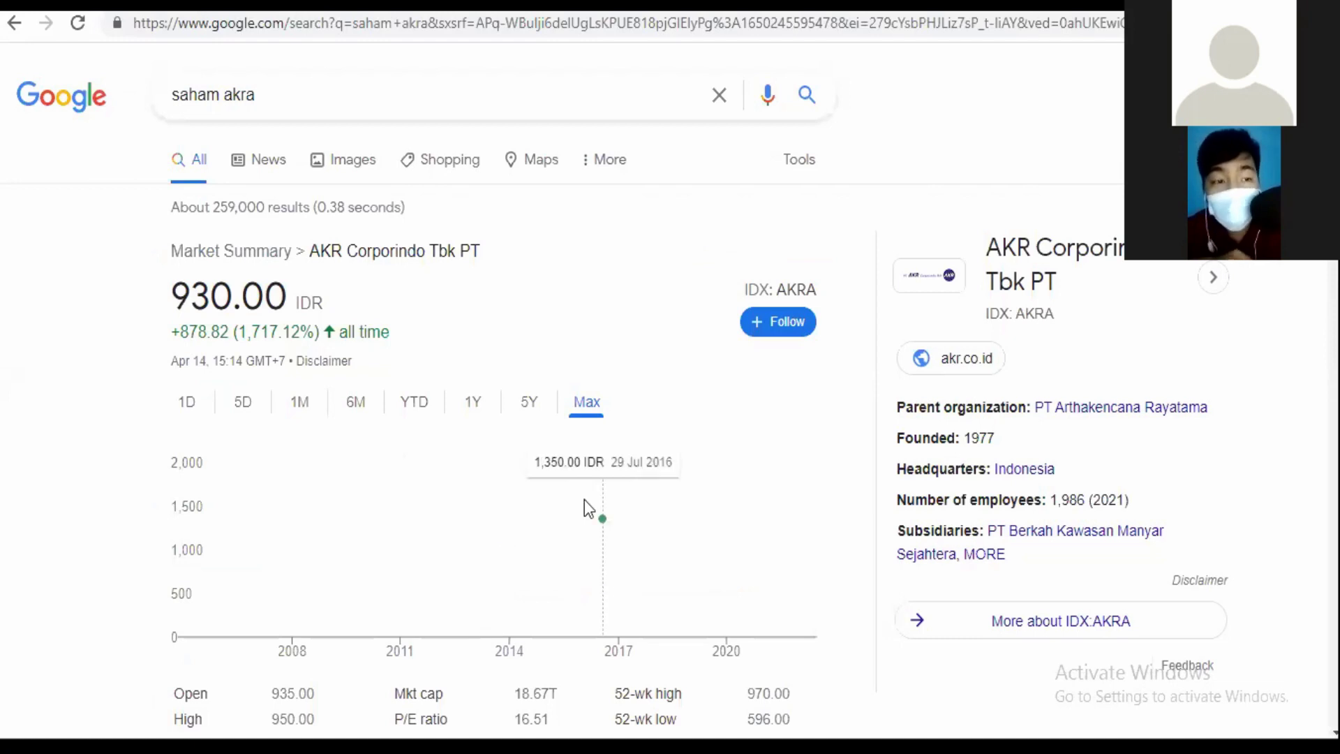
{"action": "key", "text": "Return"}
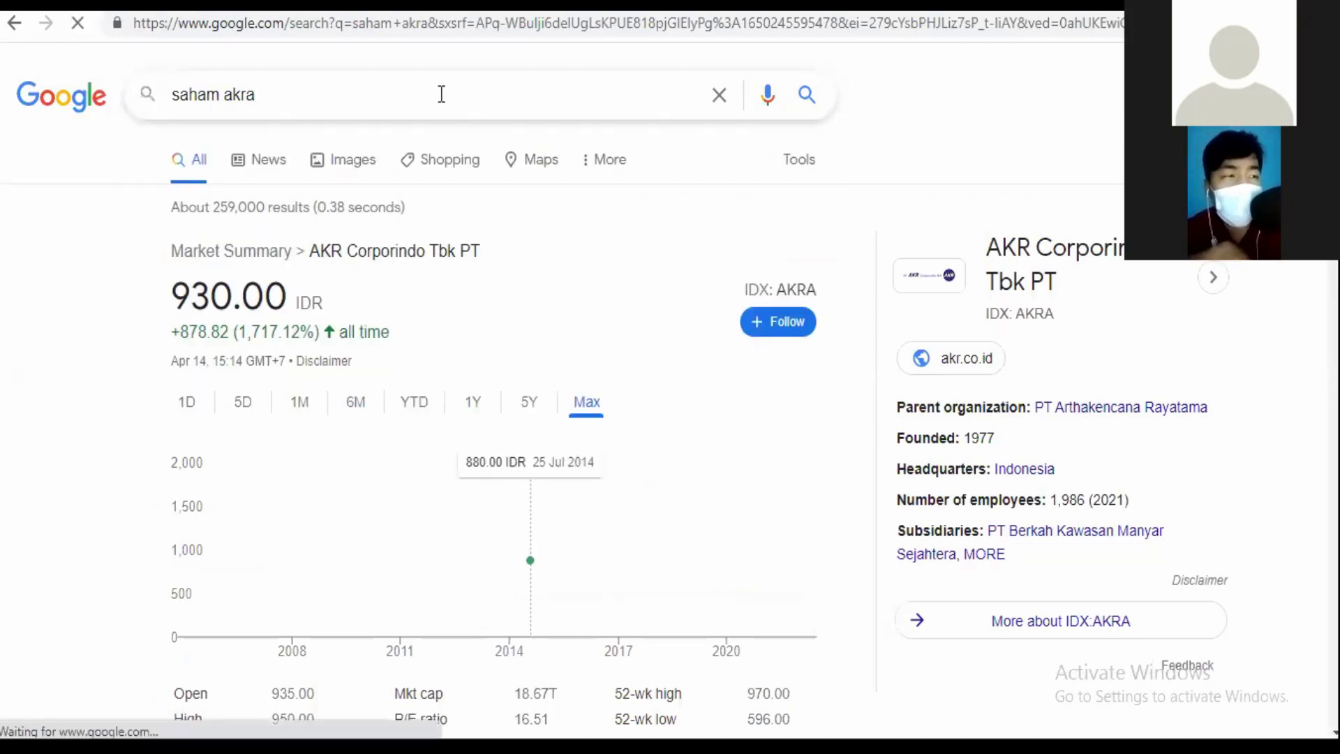
{"action": "left_click", "coordinate": [602, 410]}
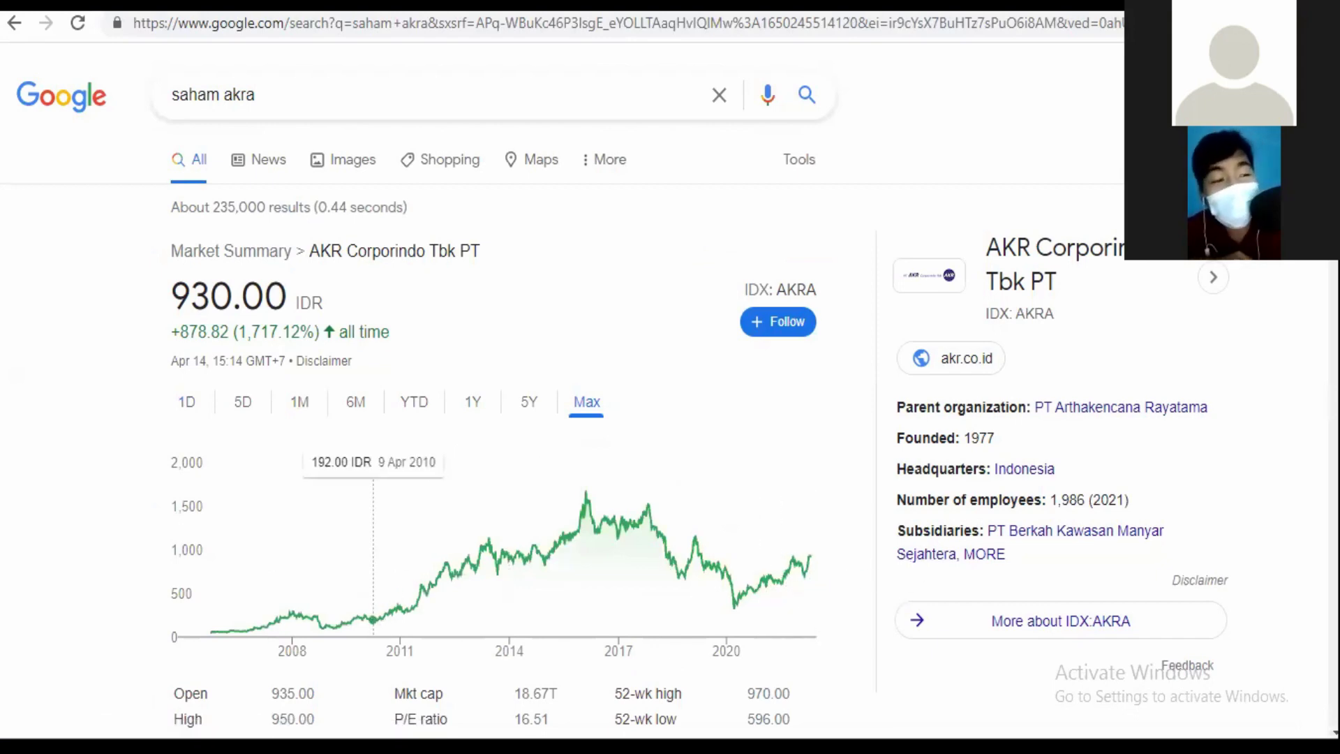
- Return to the Excel workbook and inspect the 2020 and 2021 equity growth cells and the average growth formula in B6
{"action": "key", "text": "alt+Tab"}
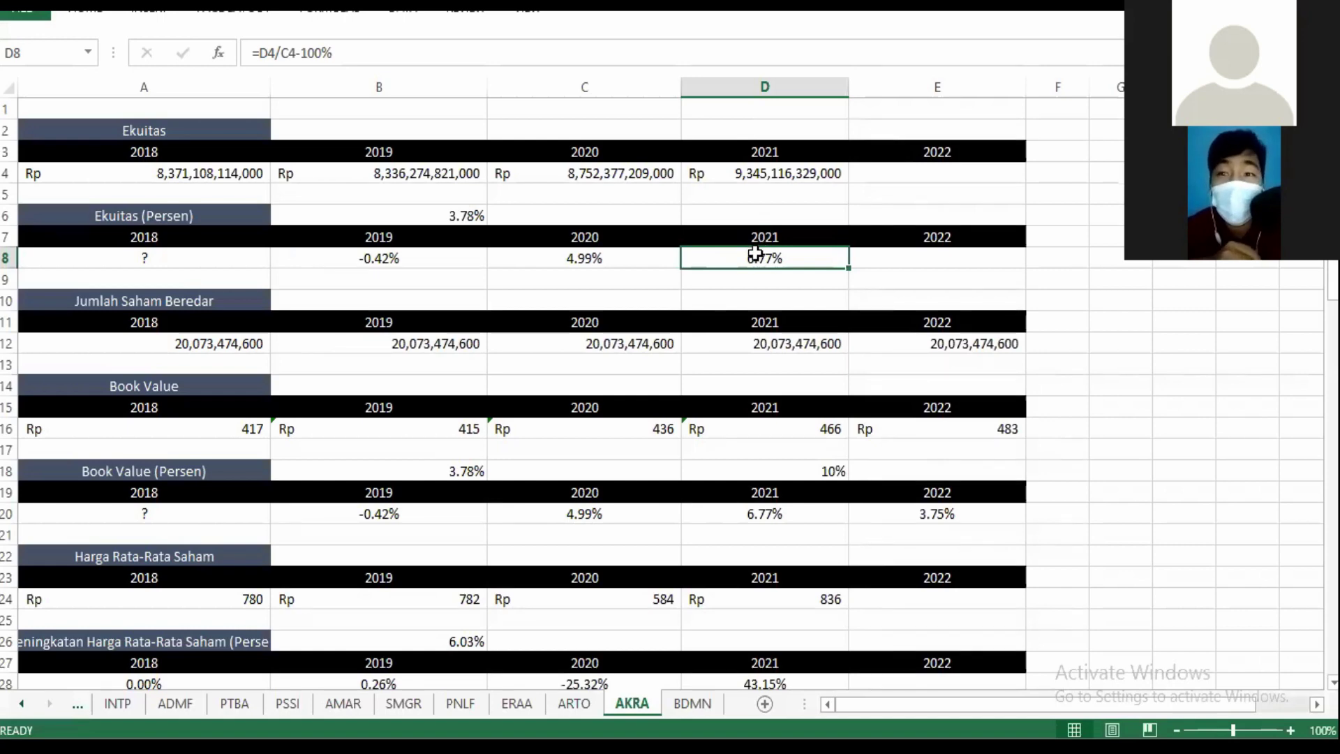
{"action": "left_click", "coordinate": [790, 174]}
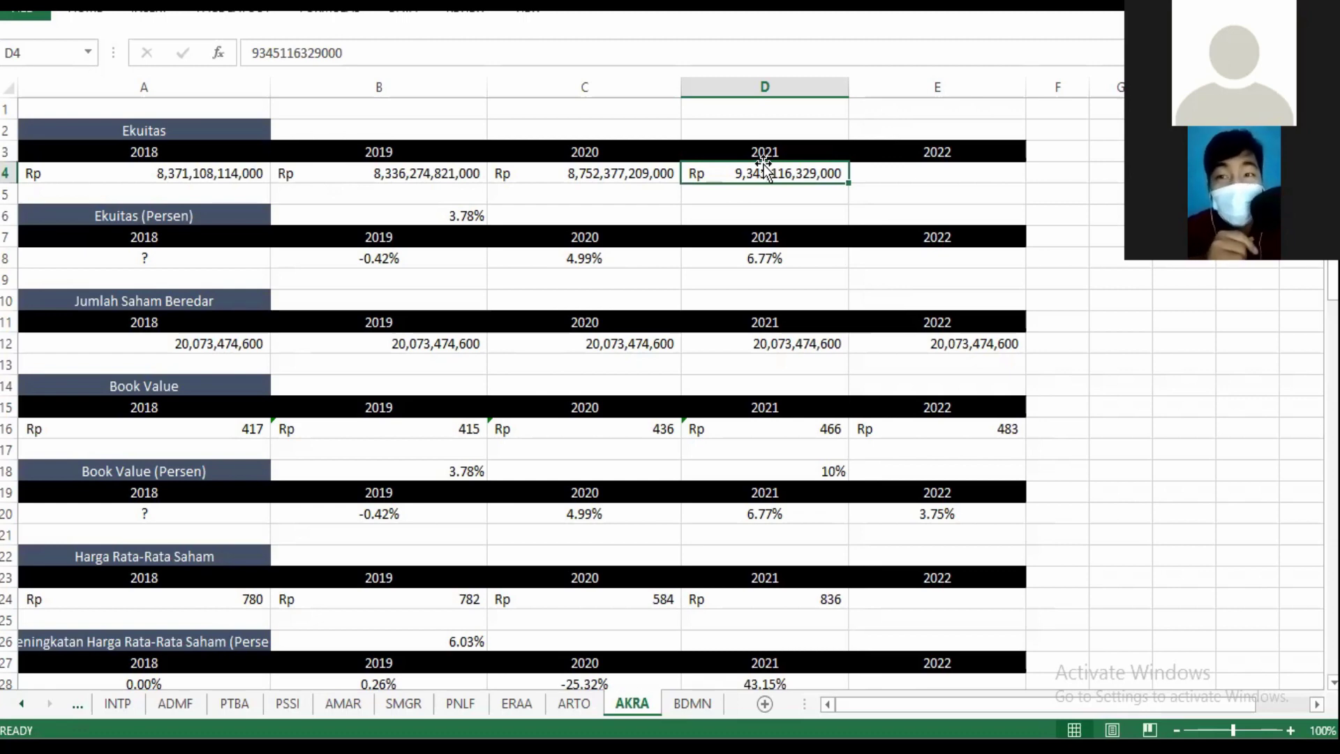
{"action": "left_click", "coordinate": [554, 255]}
{"action": "left_click", "coordinate": [754, 263]}
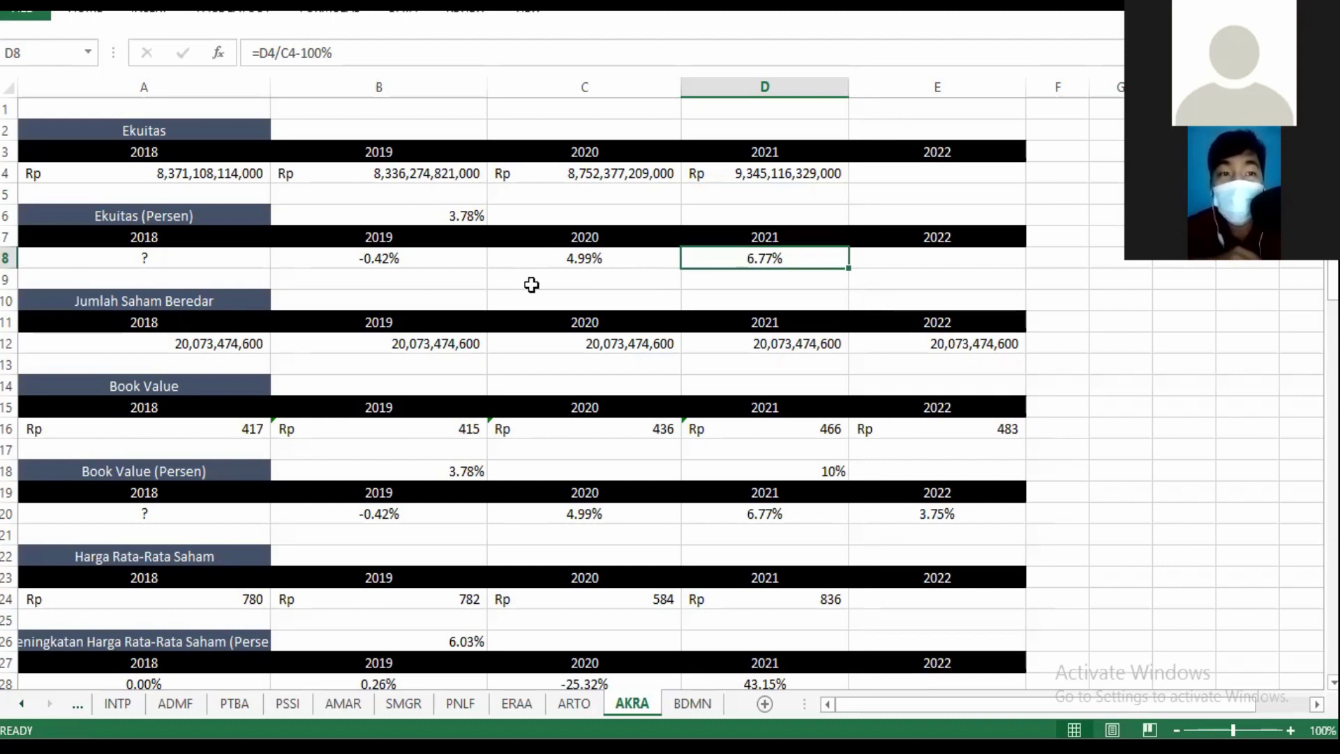
{"action": "left_click", "coordinate": [598, 258]}
{"action": "left_click", "coordinate": [461, 211]}
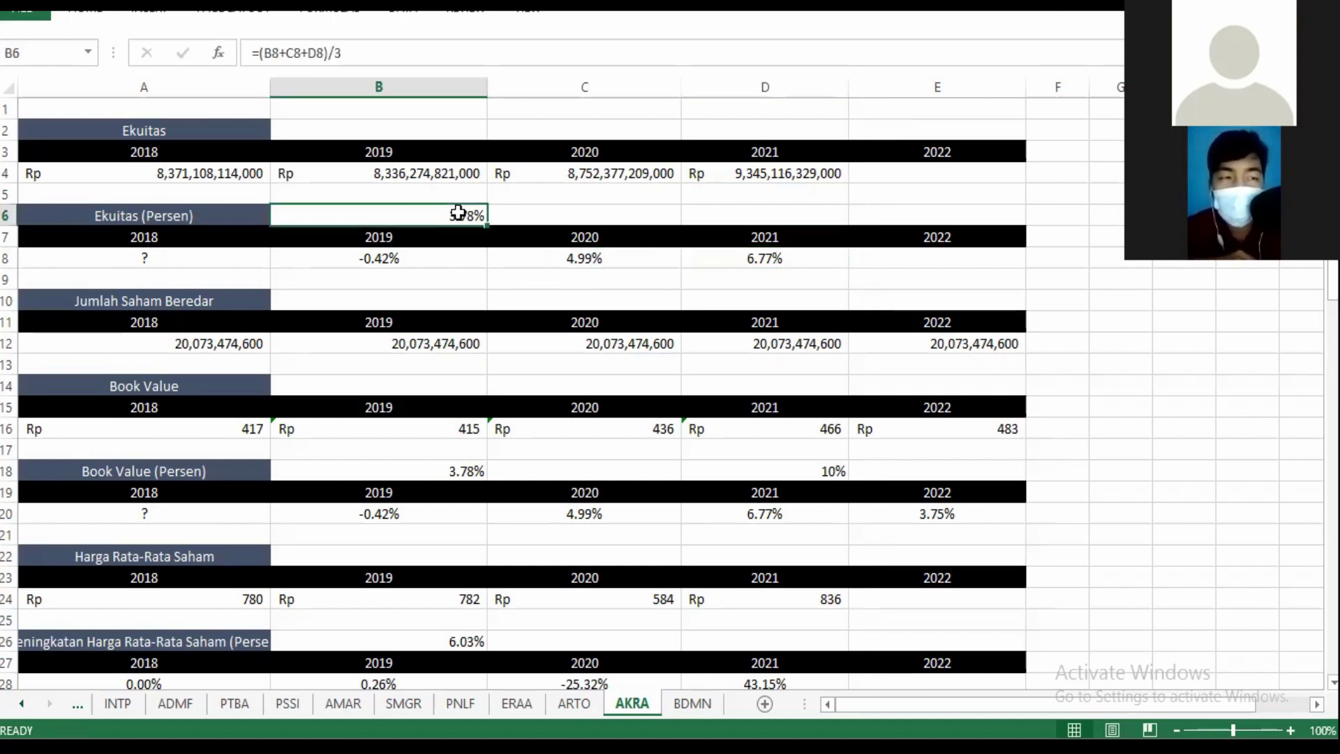
{"action": "left_click", "coordinate": [751, 260]}
{"action": "left_click", "coordinate": [454, 218]}
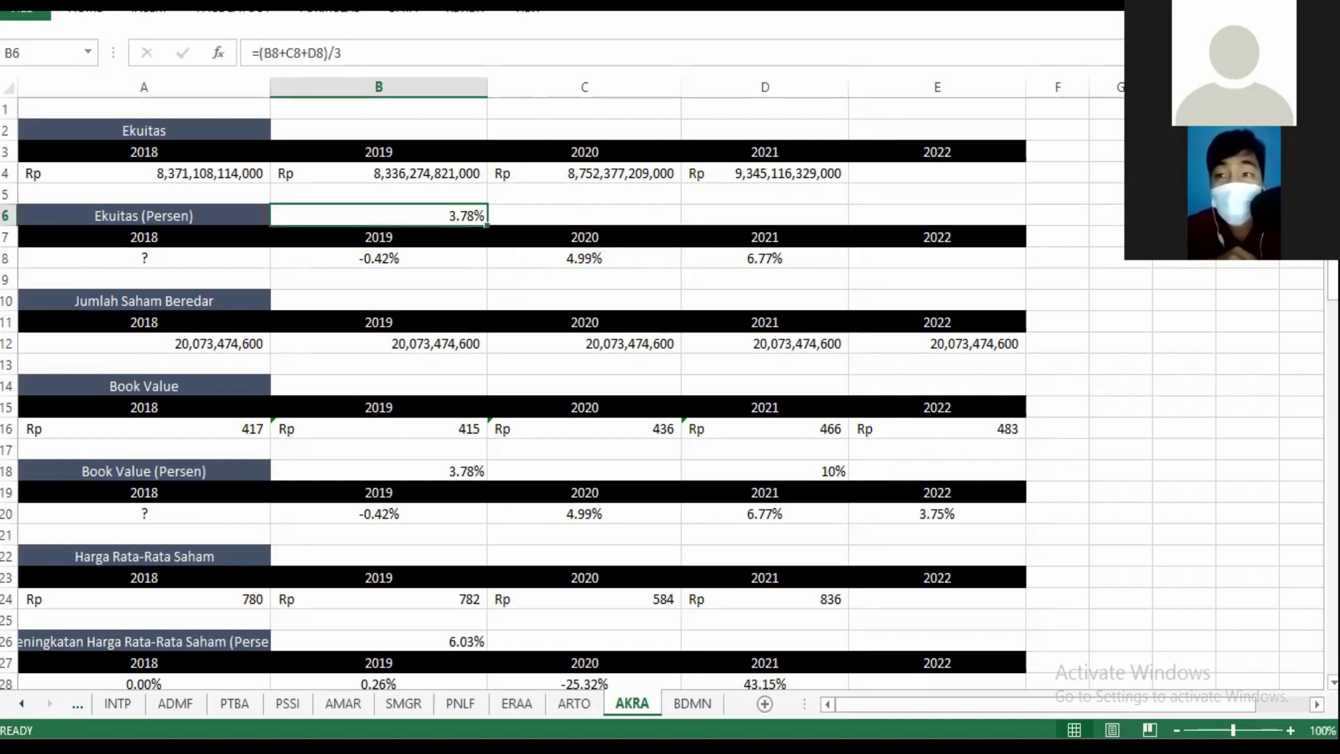
- Examine the 2021 outstanding share count and the Book Value formulas for 2018 through 2021
{"action": "scroll", "coordinate": [662, 394], "scroll_direction": "down", "scroll_amount": 3}
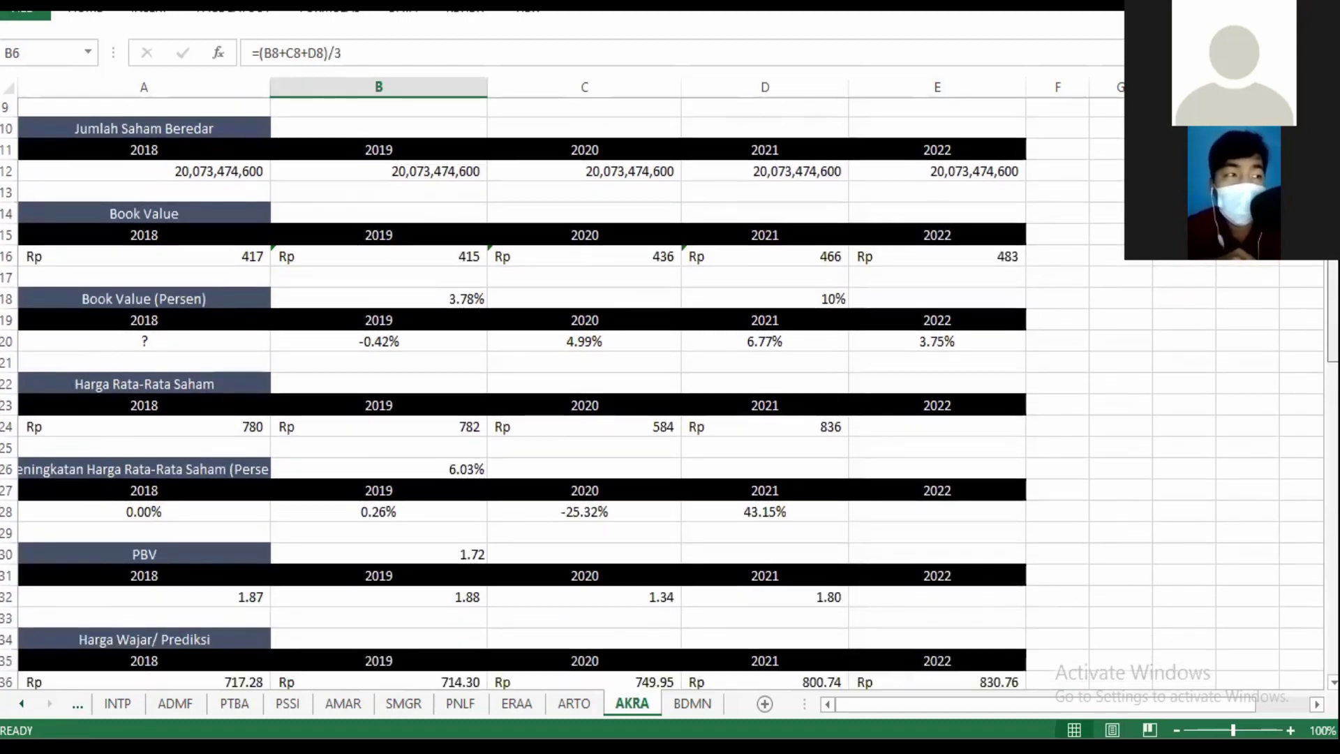
{"action": "left_click", "coordinate": [798, 170]}
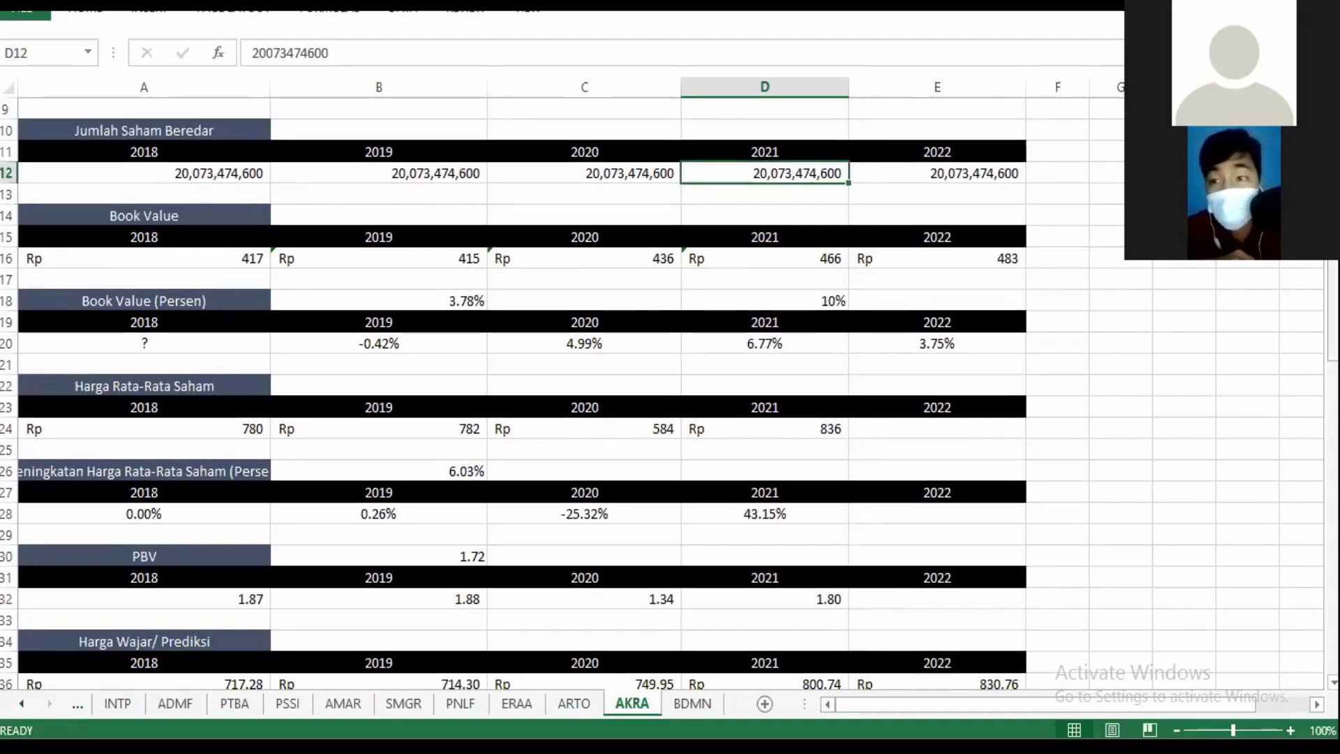
{"action": "left_click_drag", "start_coordinate": [1329, 307], "coordinate": [1329, 321]}
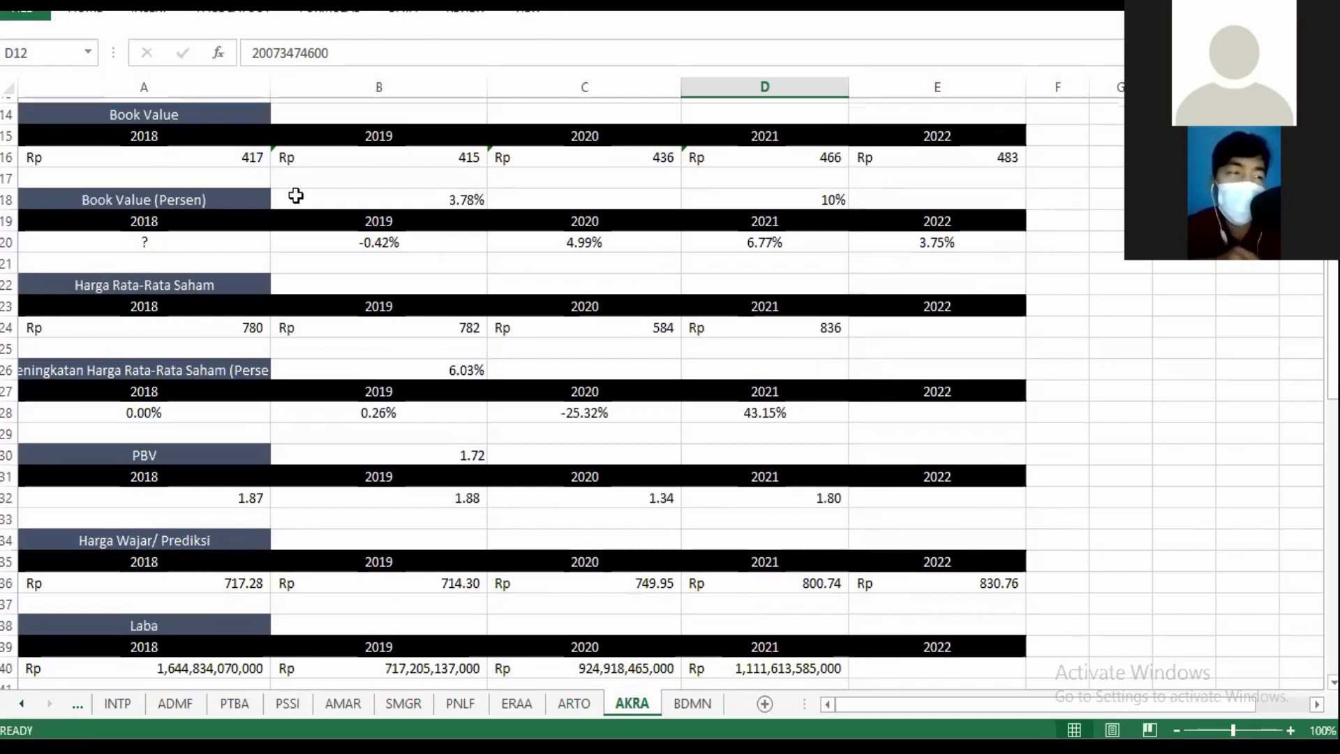
{"action": "left_click", "coordinate": [234, 153]}
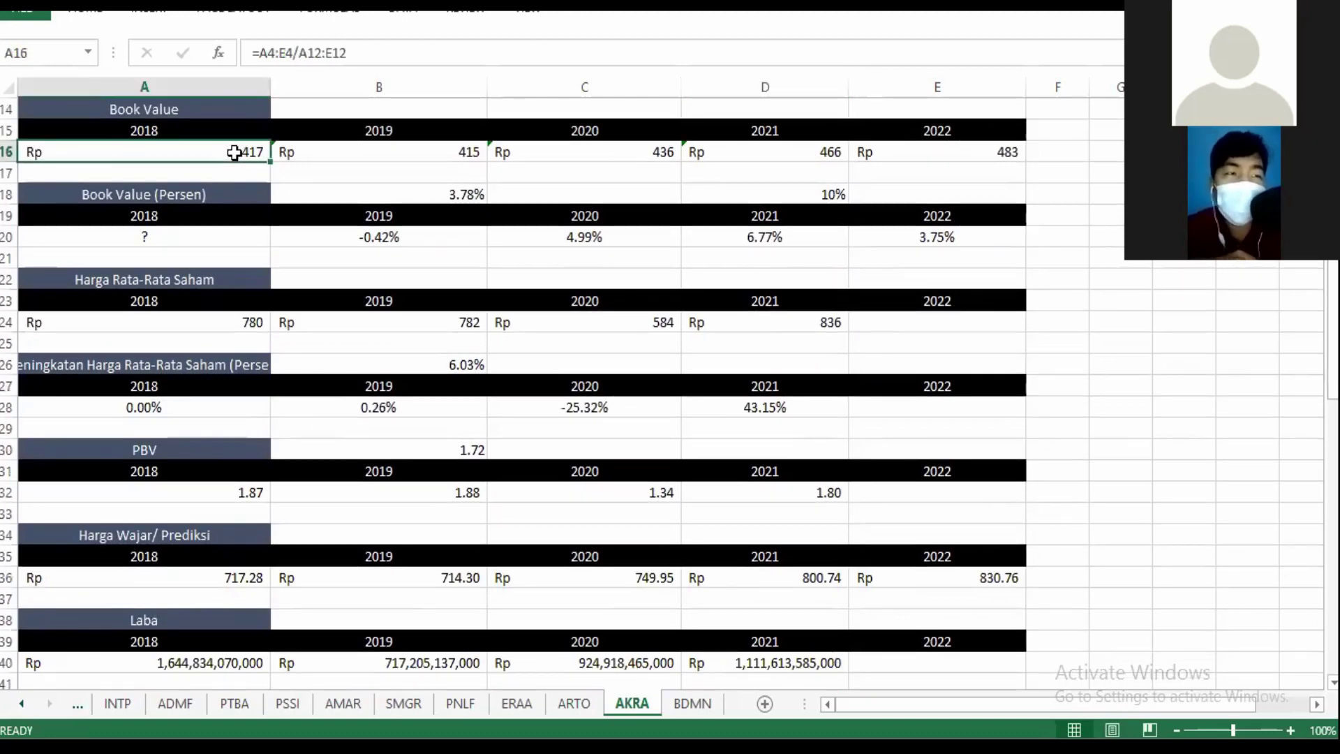
{"action": "left_click", "coordinate": [439, 153]}
{"action": "left_click", "coordinate": [583, 151]}
{"action": "left_click", "coordinate": [814, 147]}
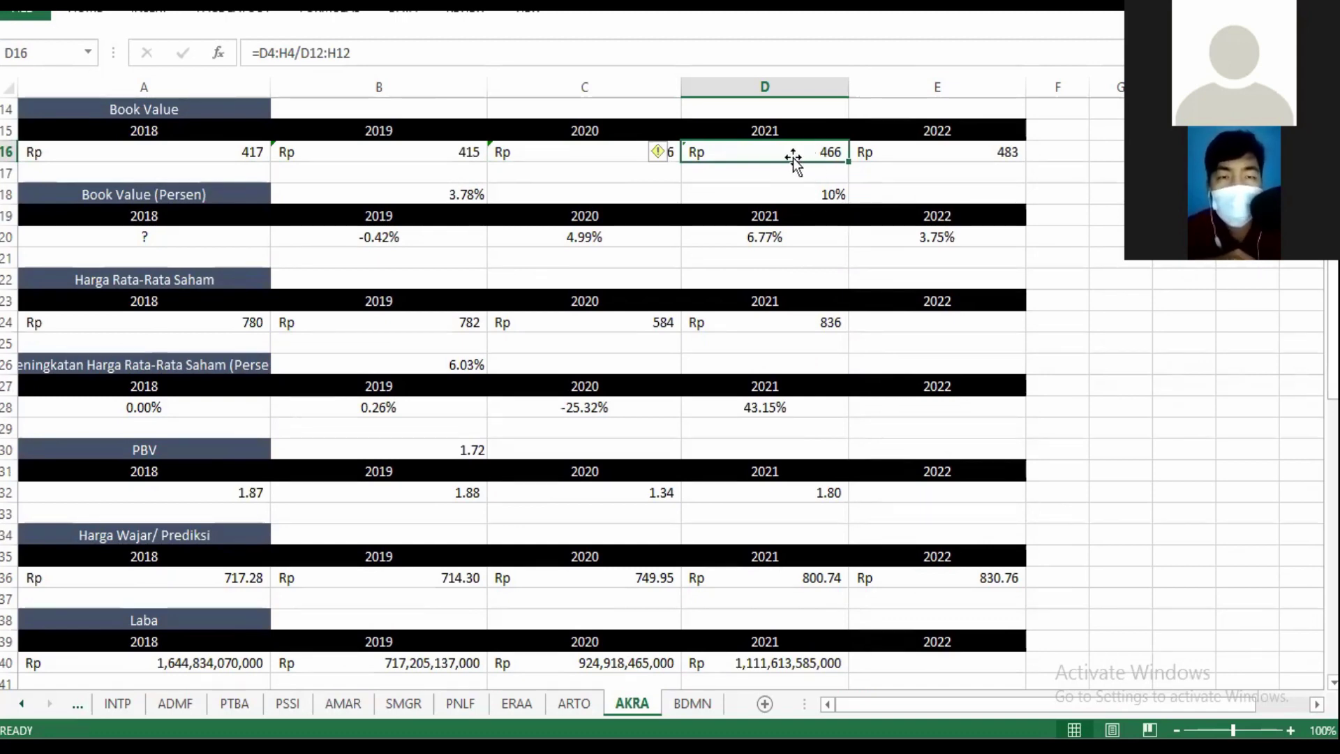
- Clear the stray percentage from cell D18 in the Book Value (Persen) row
{"action": "left_click", "coordinate": [823, 190]}
{"action": "key", "text": "BackSpace"}
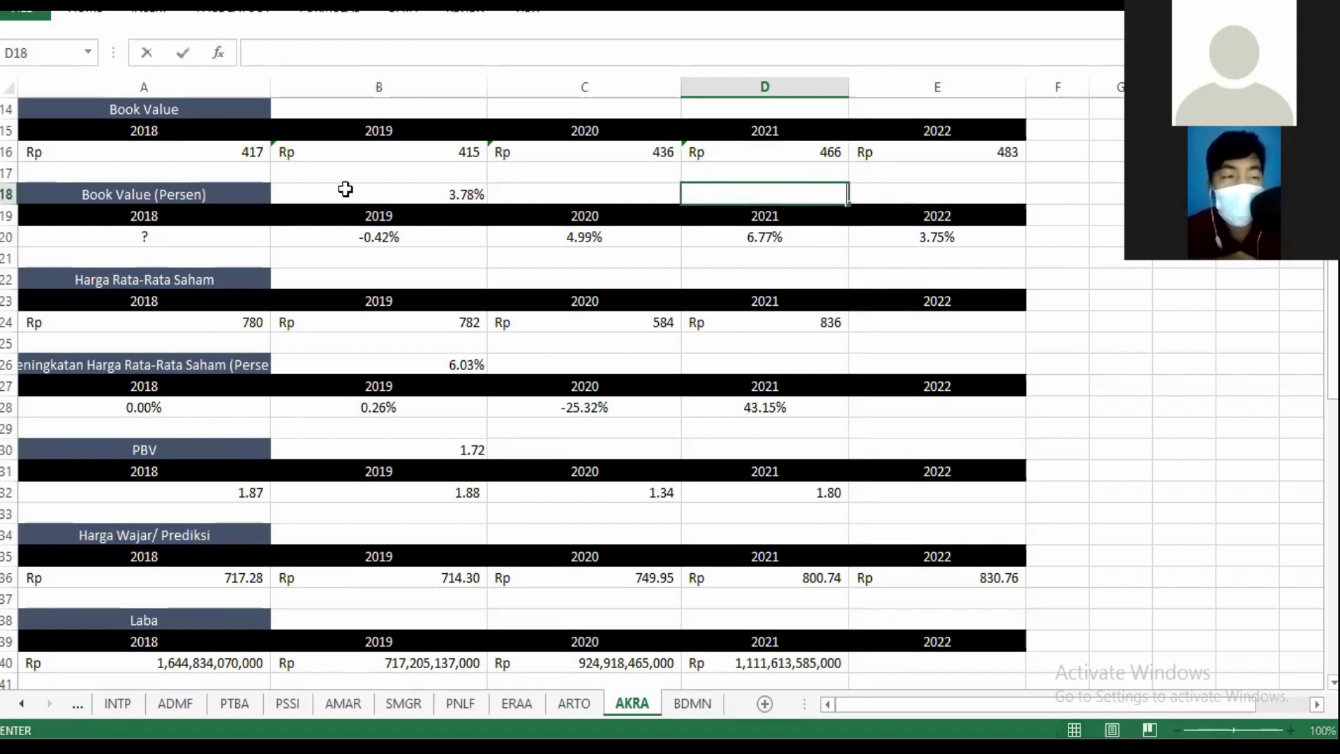
{"action": "left_click", "coordinate": [379, 194]}
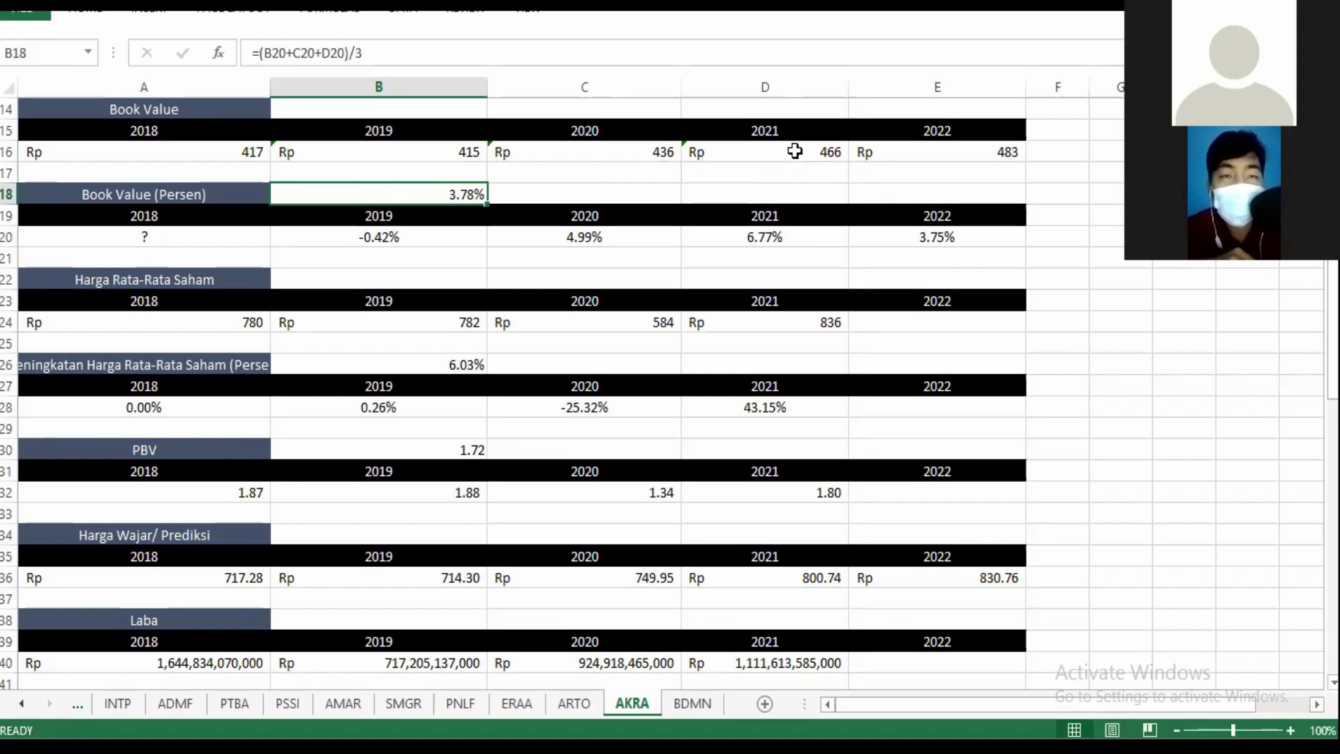
- Compare the 2021 and 2022 Book Value cells and inspect the average Book Value growth formula in B18
{"action": "left_click", "coordinate": [792, 149]}
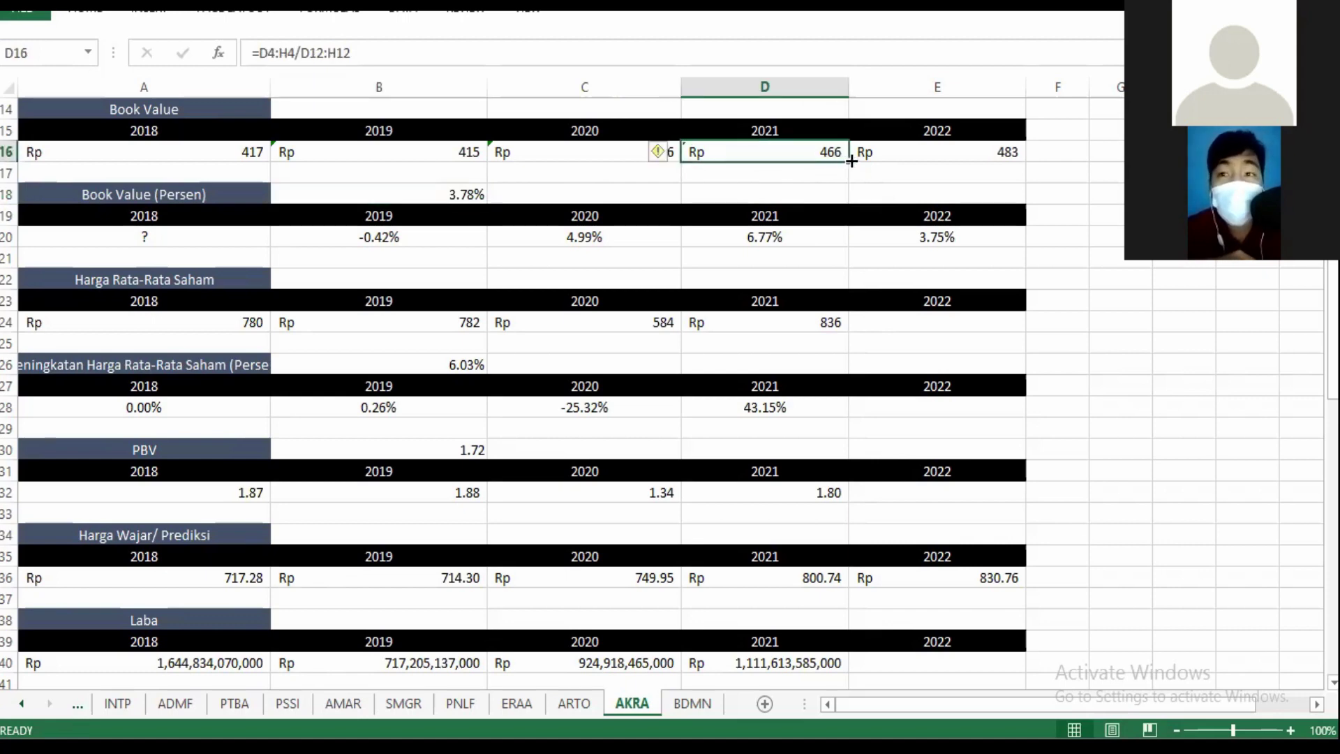
{"action": "left_click", "coordinate": [917, 151]}
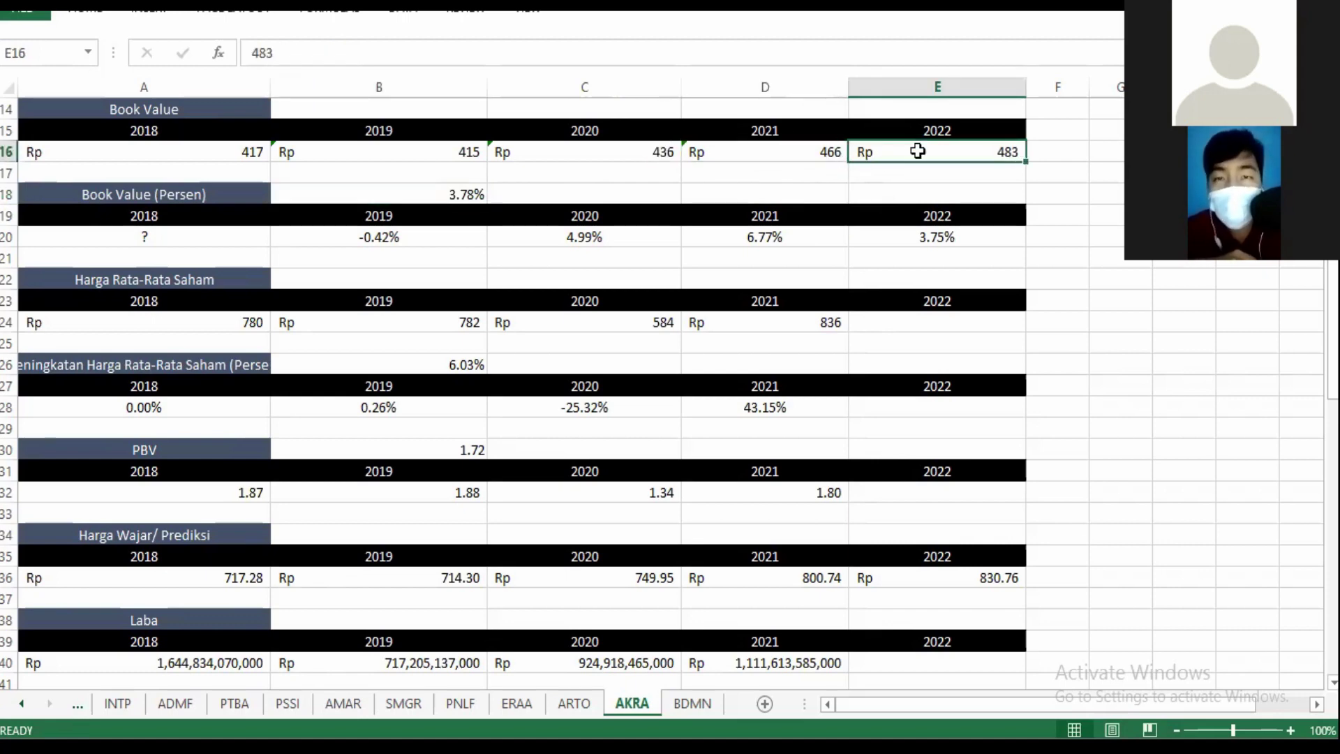
{"action": "left_click", "coordinate": [795, 149]}
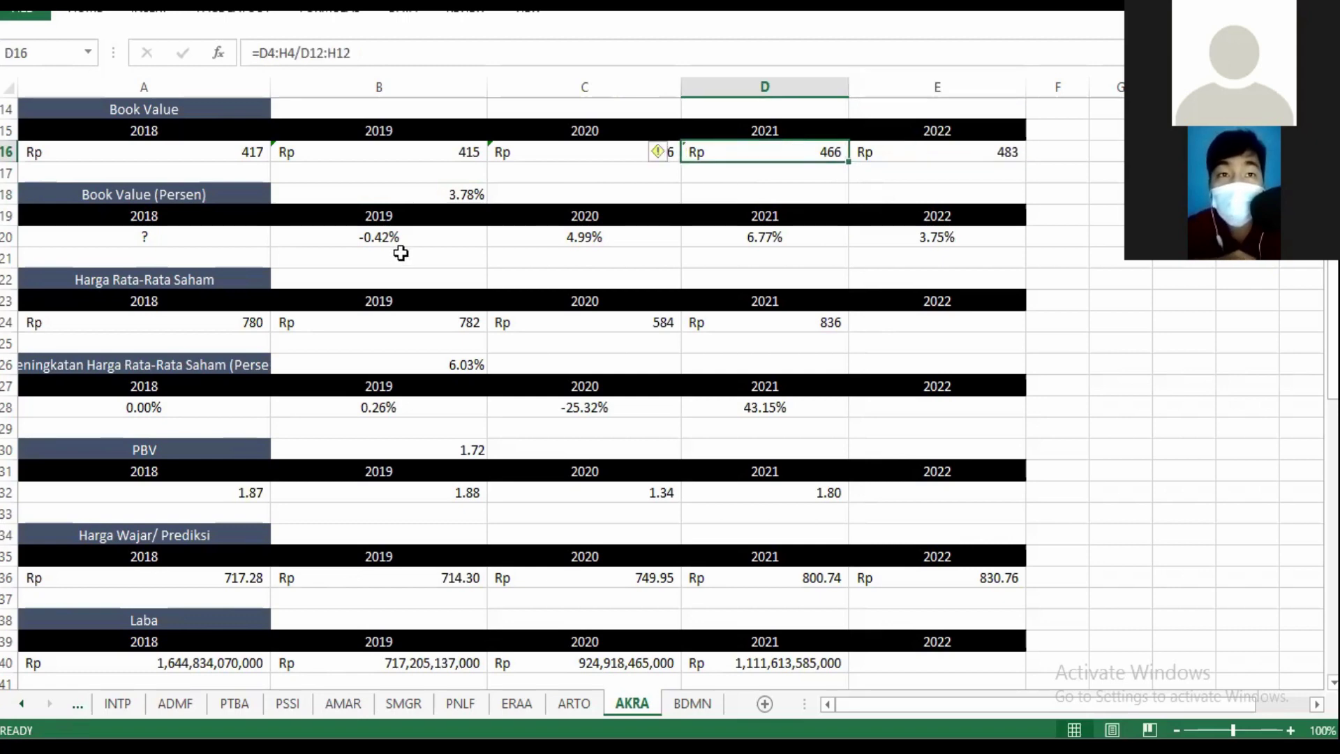
{"action": "left_click", "coordinate": [463, 211]}
{"action": "left_click", "coordinate": [468, 199]}
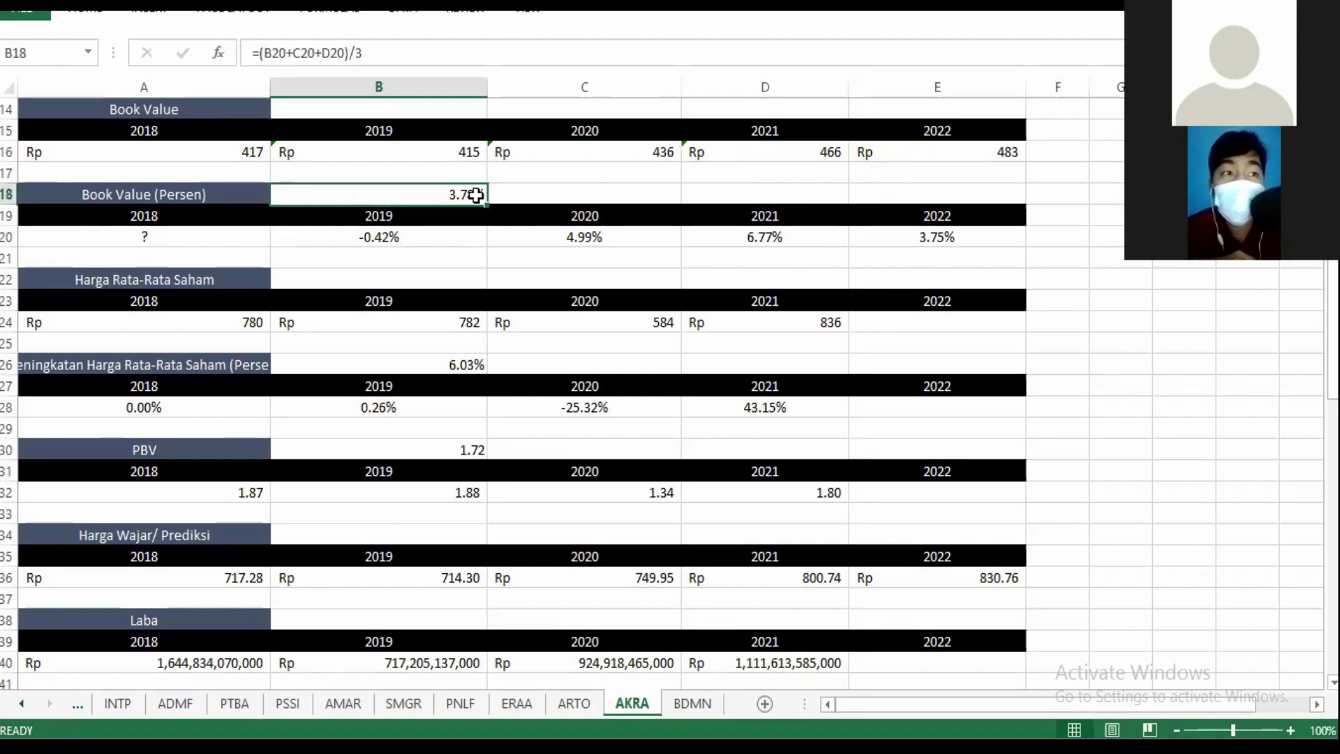
- Recheck the 2022 Book Value in cell E16 against the Book Values of the earlier years
{"action": "left_click", "coordinate": [951, 151]}
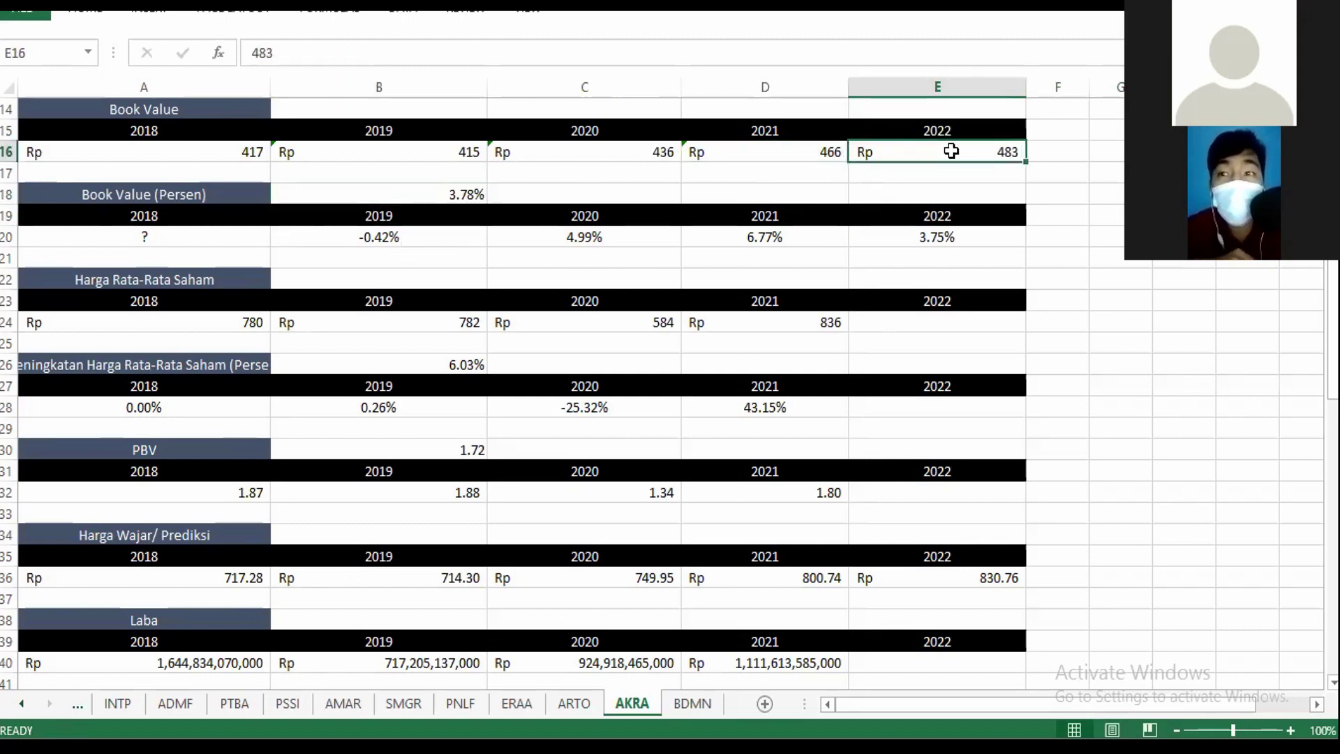
{"action": "scroll", "coordinate": [662, 391], "scroll_direction": "down", "scroll_amount": 1}
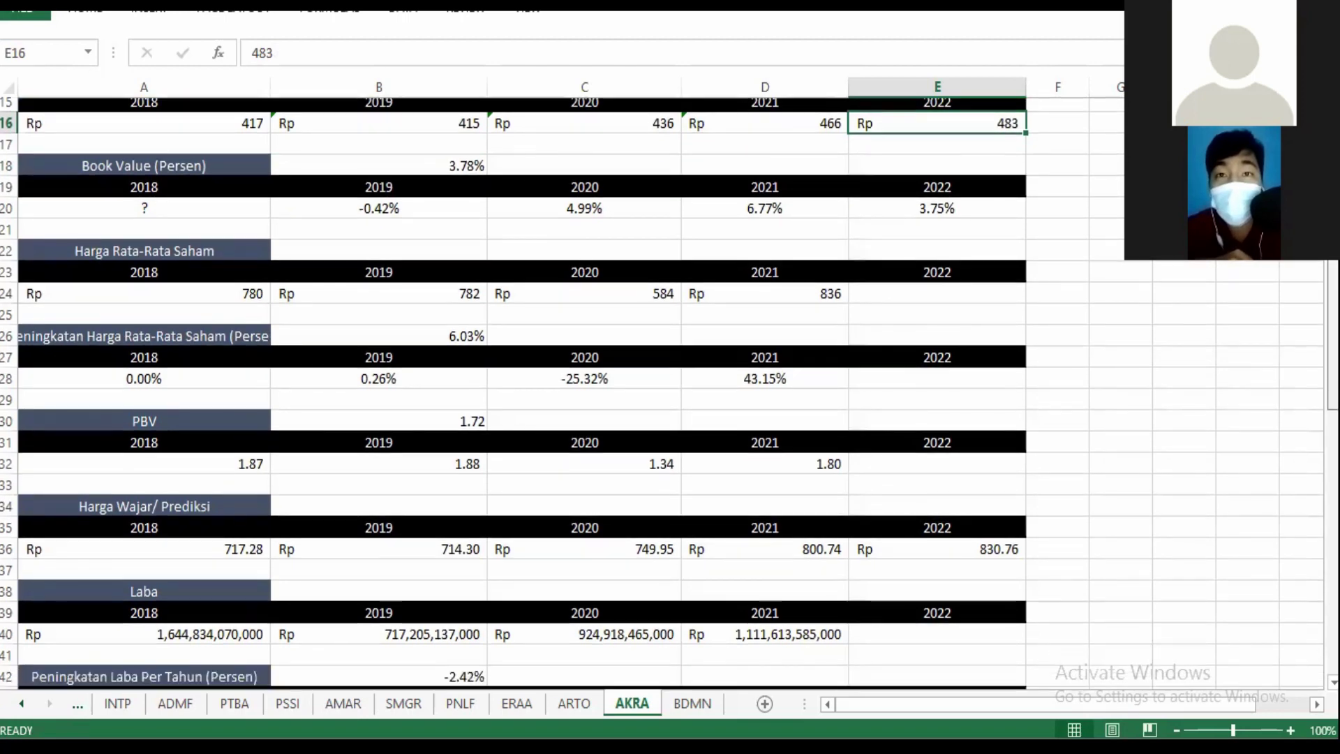
{"action": "scroll", "coordinate": [663, 391], "scroll_direction": "up", "scroll_amount": 1}
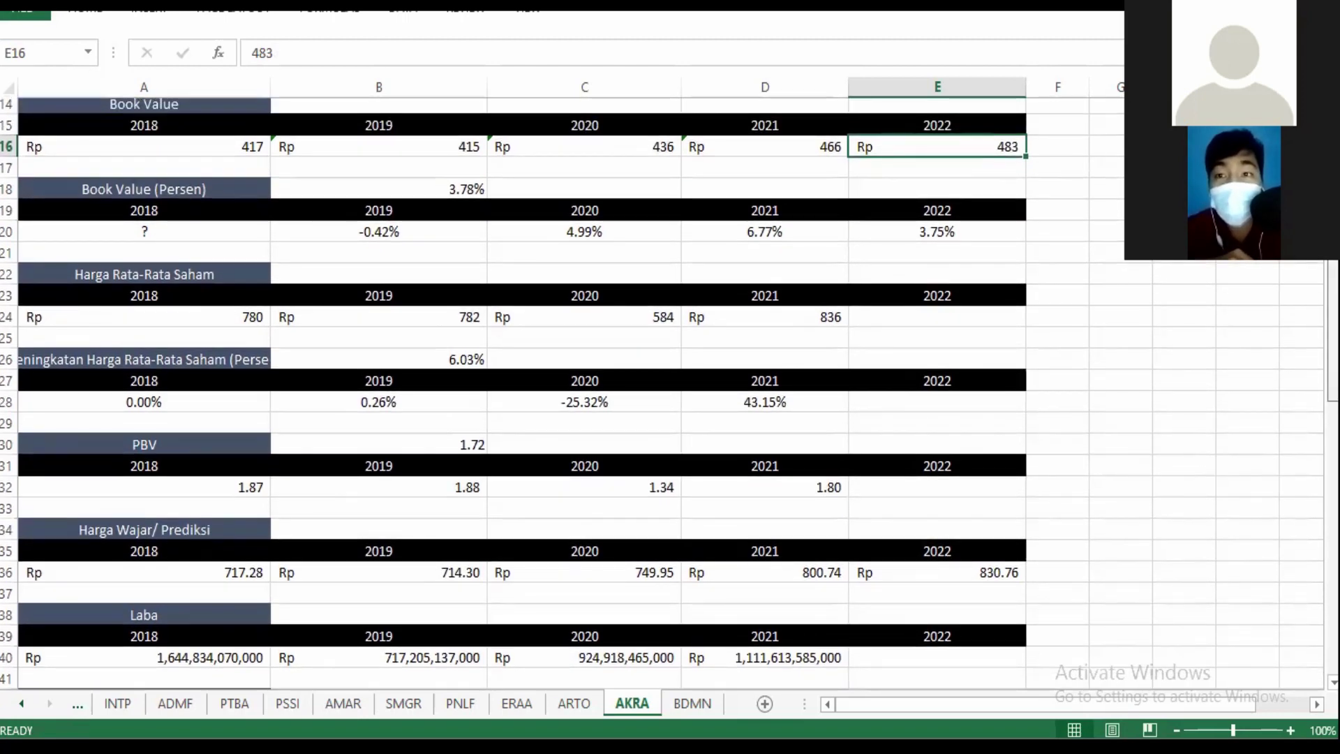
- Examine the average share prices for 2018 through 2021 and the 2021 price growth formula in D28
{"action": "scroll", "coordinate": [663, 391], "scroll_direction": "down", "scroll_amount": 1}
{"action": "scroll", "coordinate": [663, 391], "scroll_direction": "down", "scroll_amount": 3}
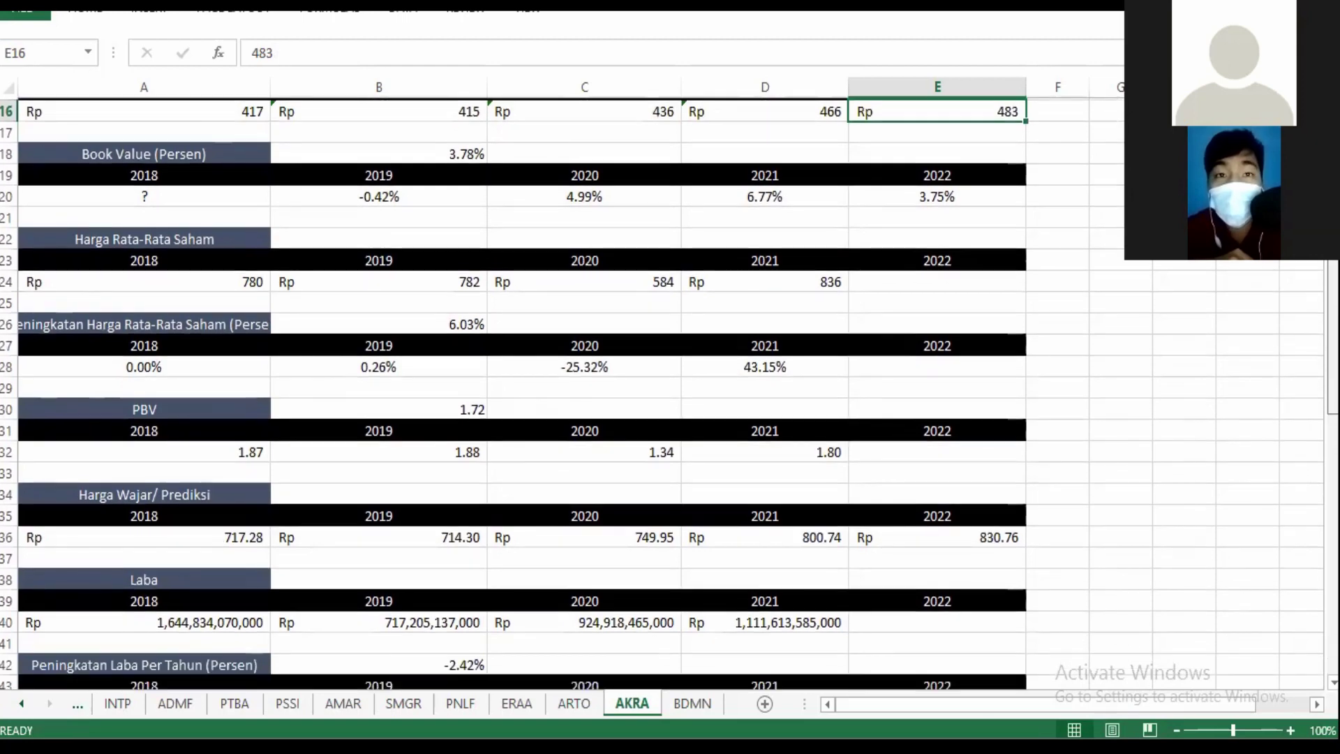
{"action": "scroll", "coordinate": [663, 391], "scroll_direction": "down", "scroll_amount": 1}
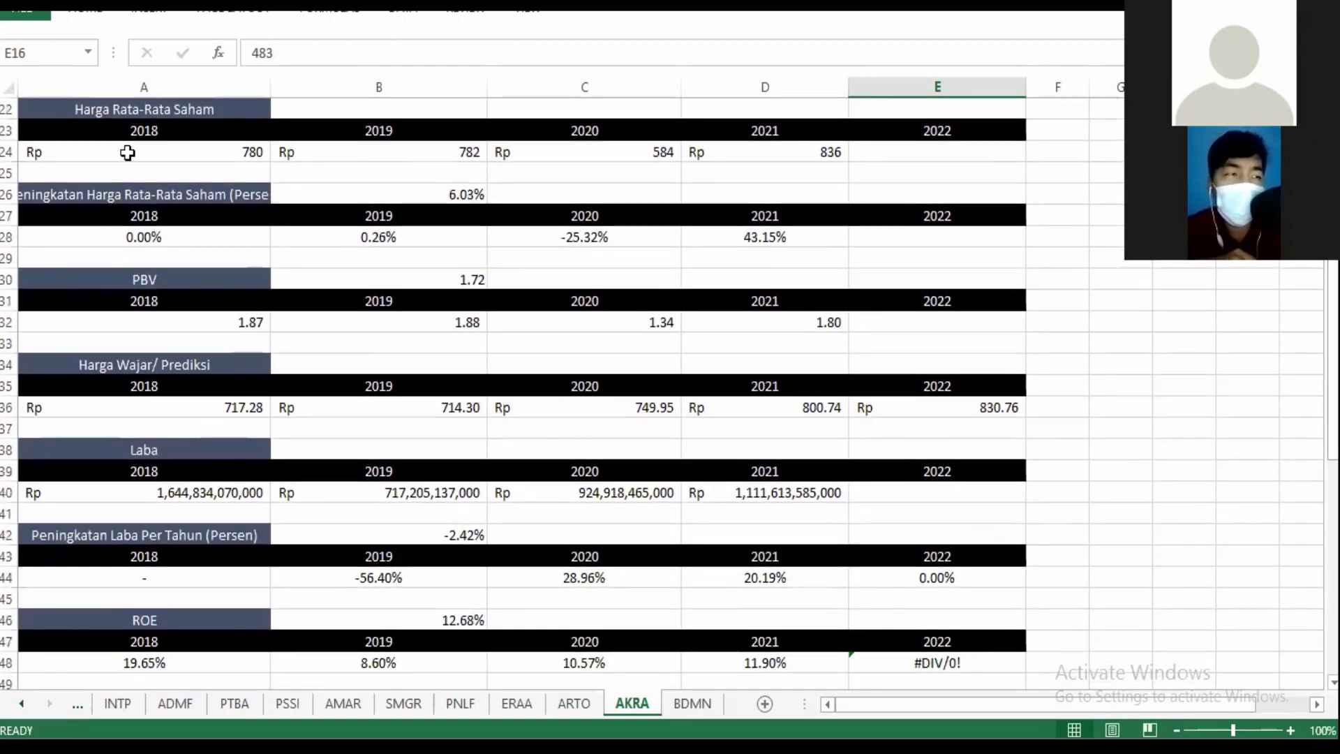
{"action": "left_click", "coordinate": [129, 152]}
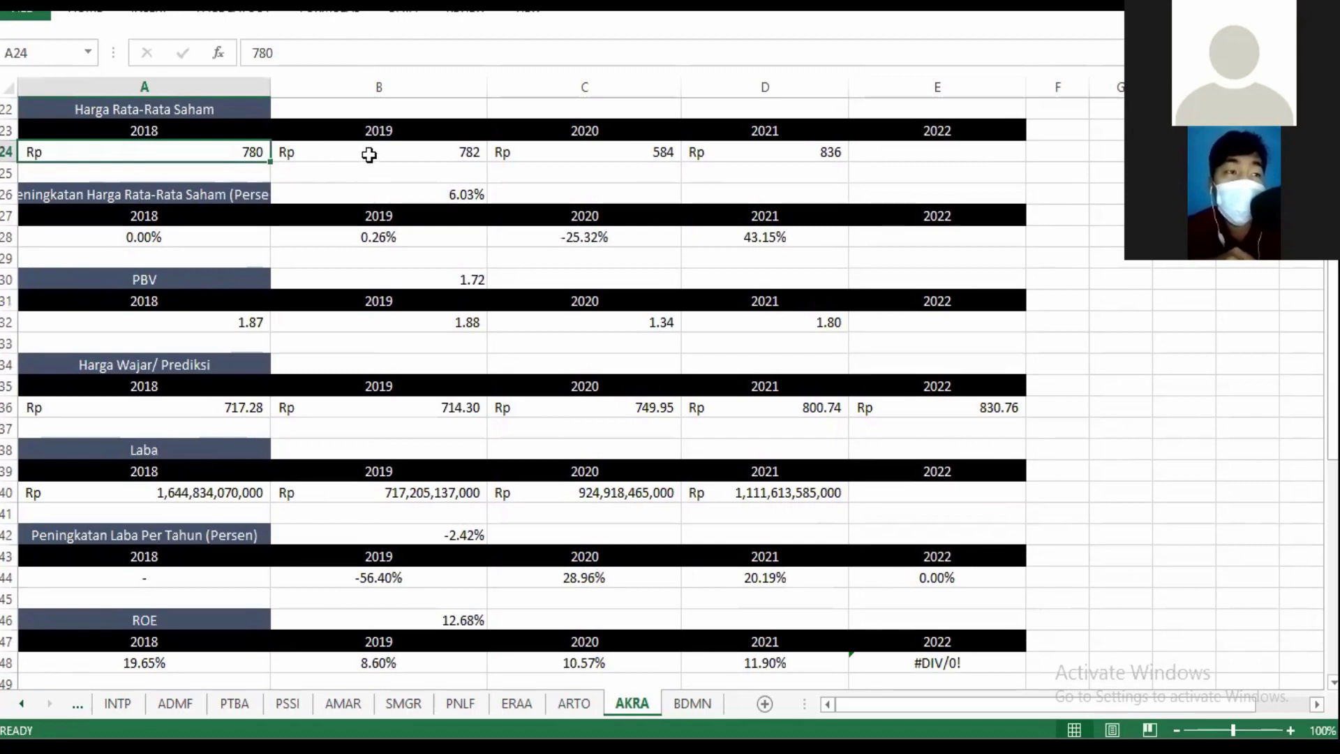
{"action": "left_click", "coordinate": [368, 155]}
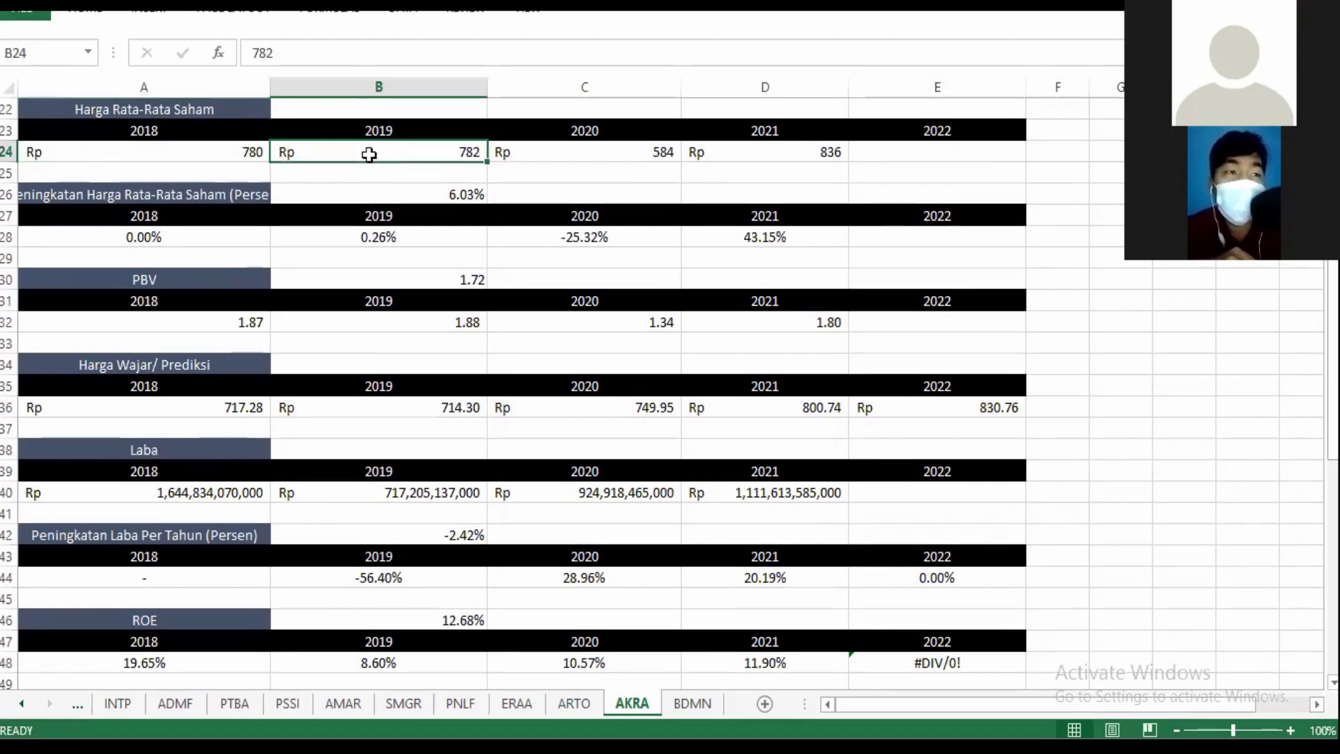
{"action": "left_click", "coordinate": [559, 152]}
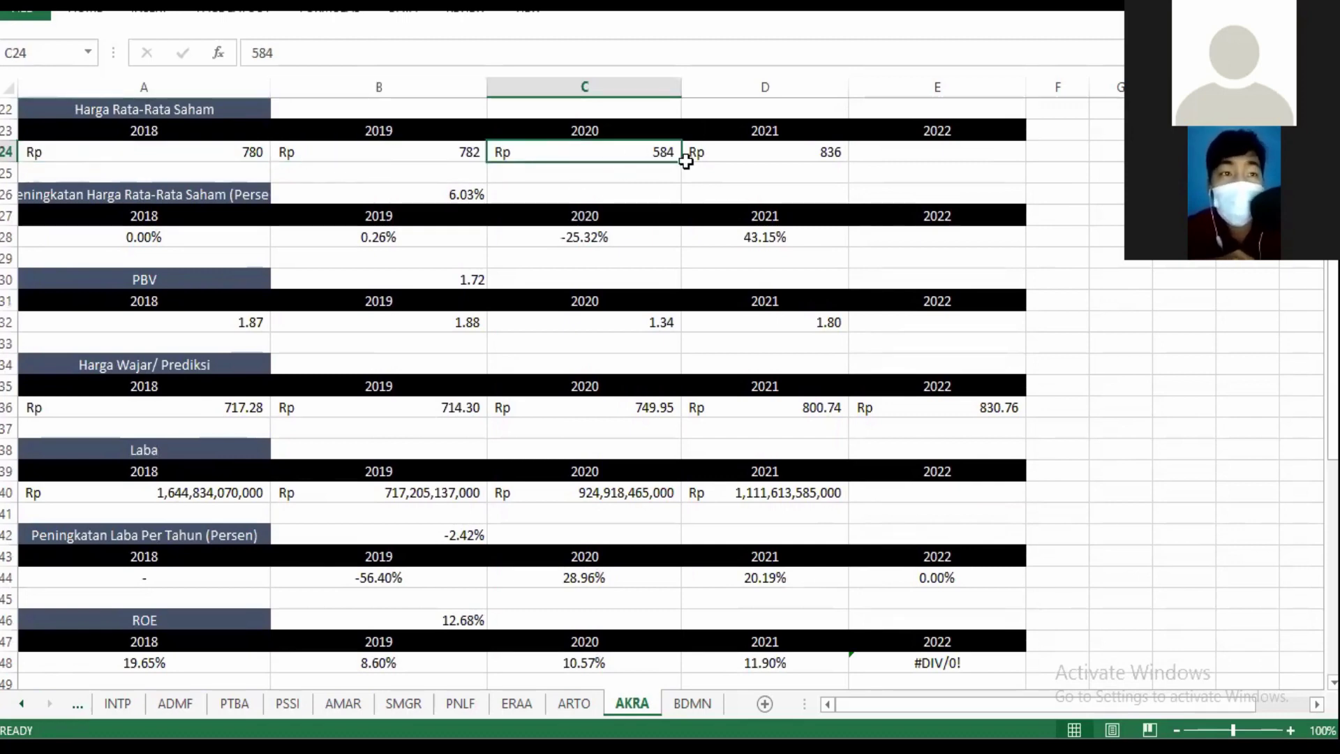
{"action": "left_click", "coordinate": [774, 152]}
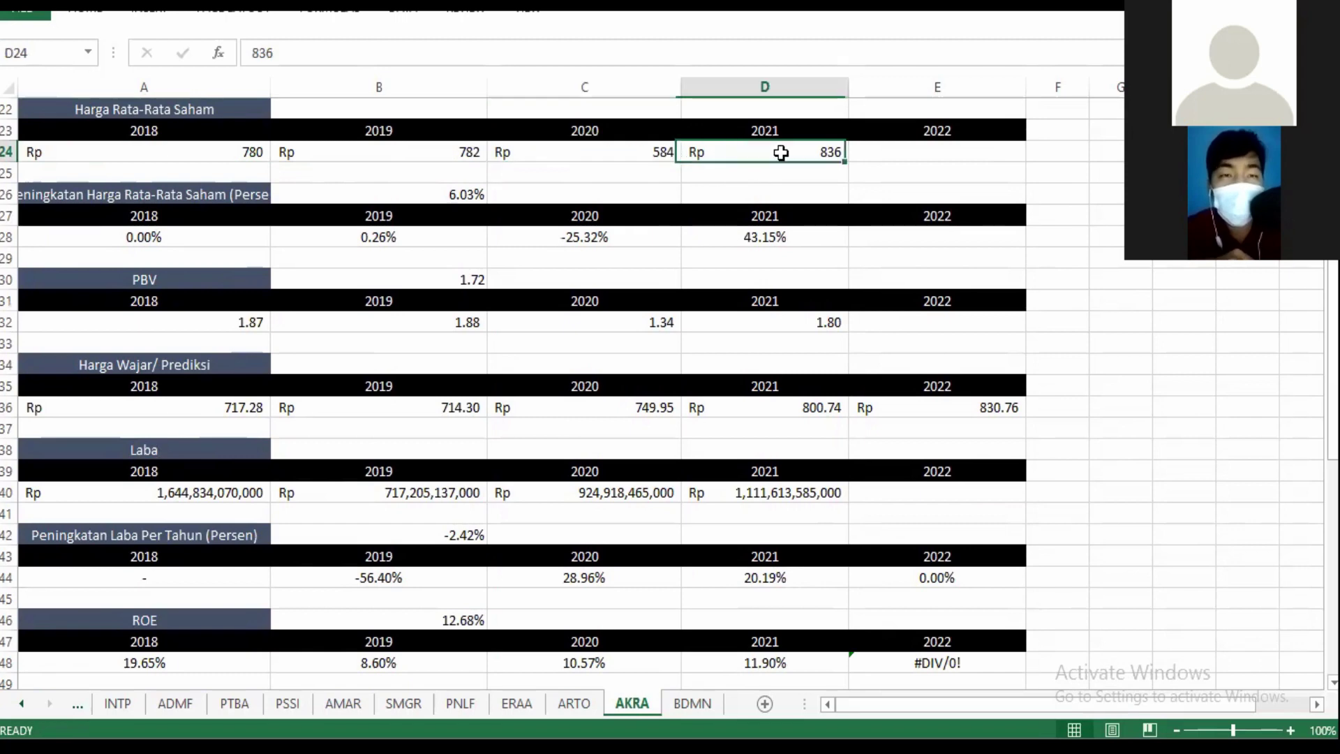
{"action": "left_click", "coordinate": [757, 236]}
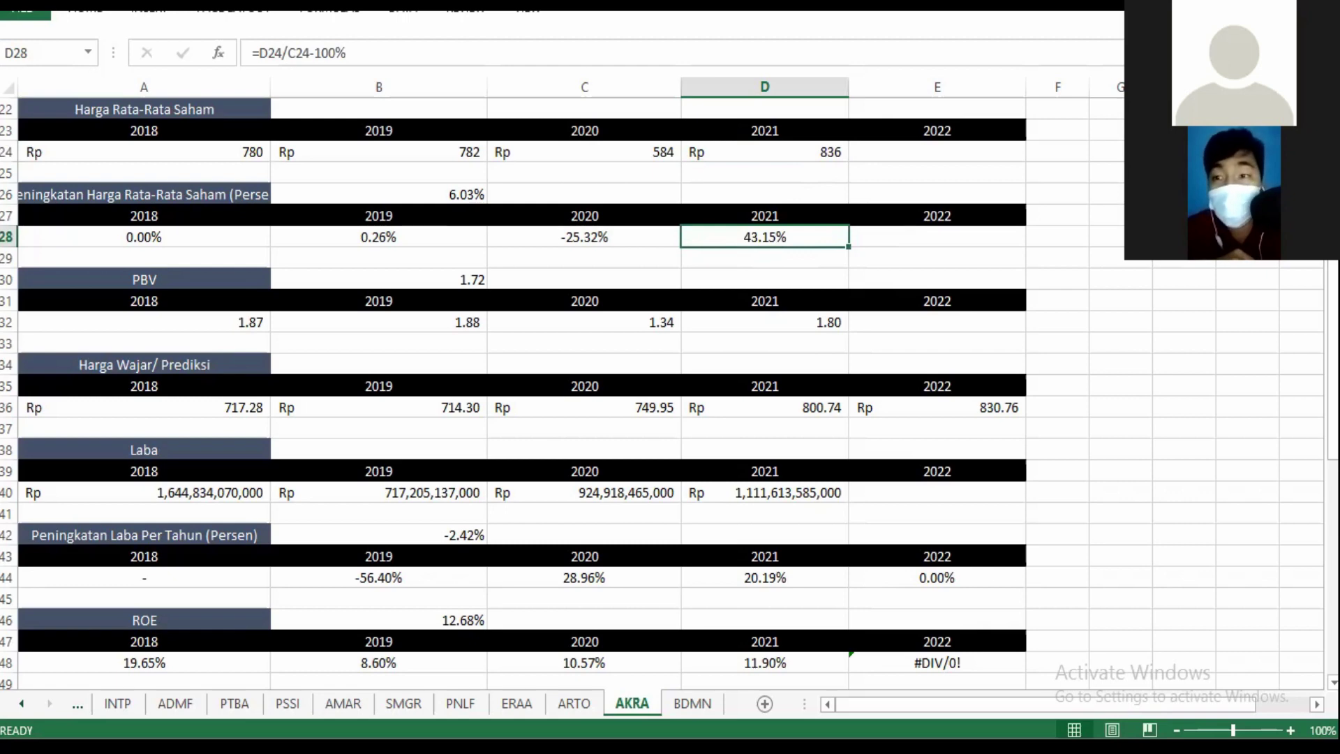
- Inspect the PBV formulas for 2018 through 2021 and the average PBV formula in B30
{"action": "left_click_drag", "start_coordinate": [1331, 349], "coordinate": [1331, 380]}
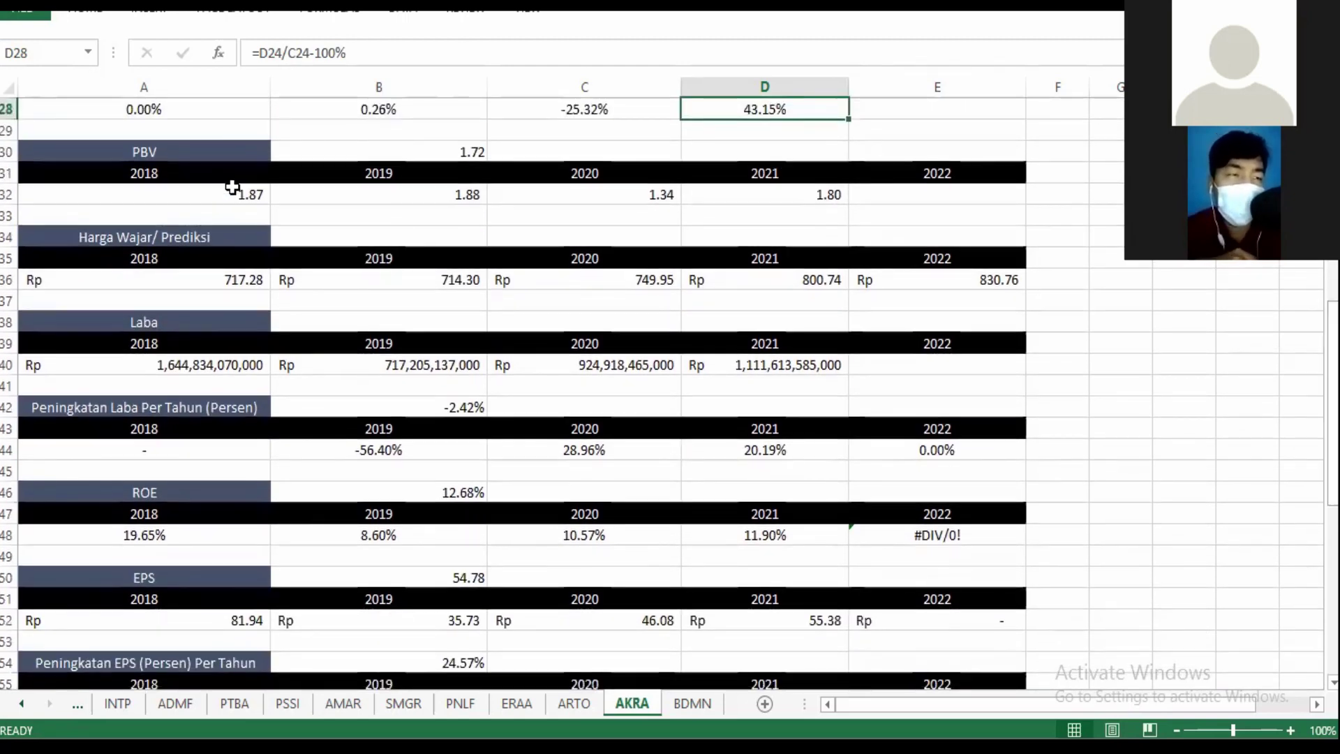
{"action": "left_click", "coordinate": [234, 193]}
{"action": "left_click", "coordinate": [419, 189]}
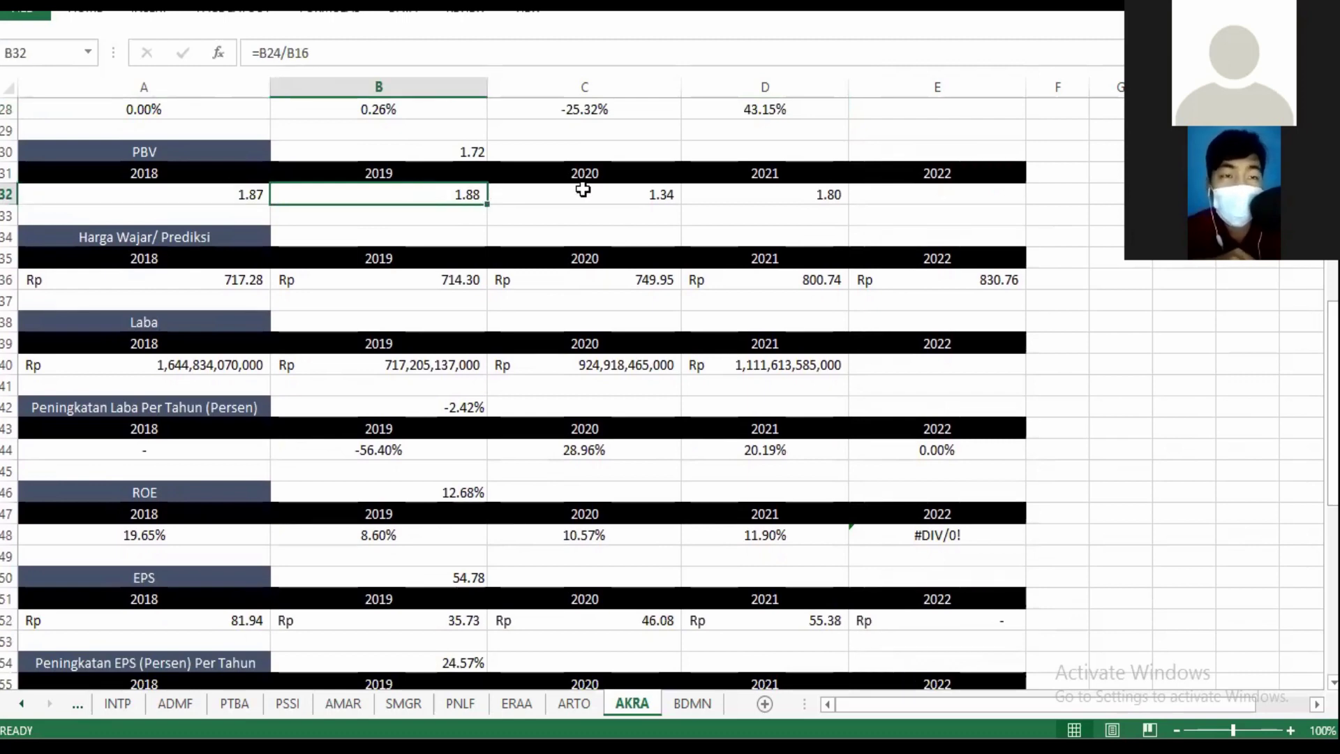
{"action": "left_click", "coordinate": [582, 190]}
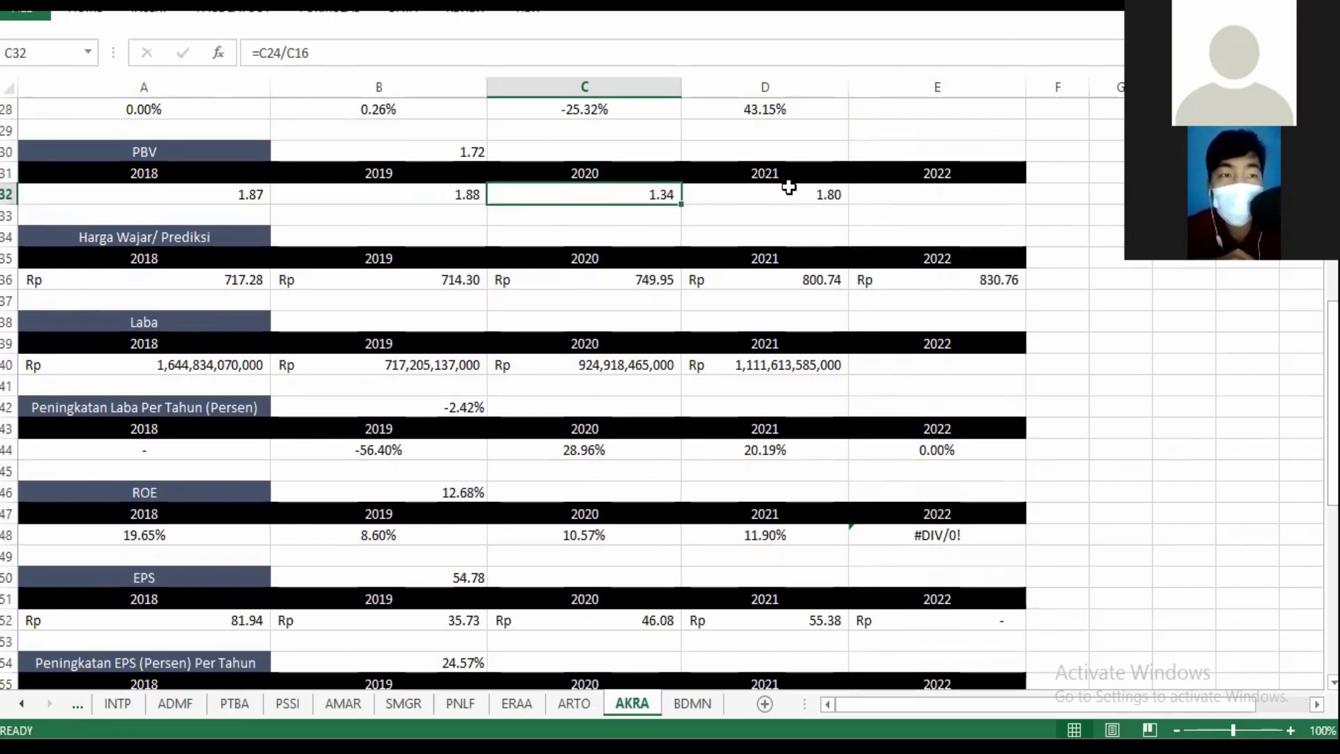
{"action": "left_click", "coordinate": [771, 200]}
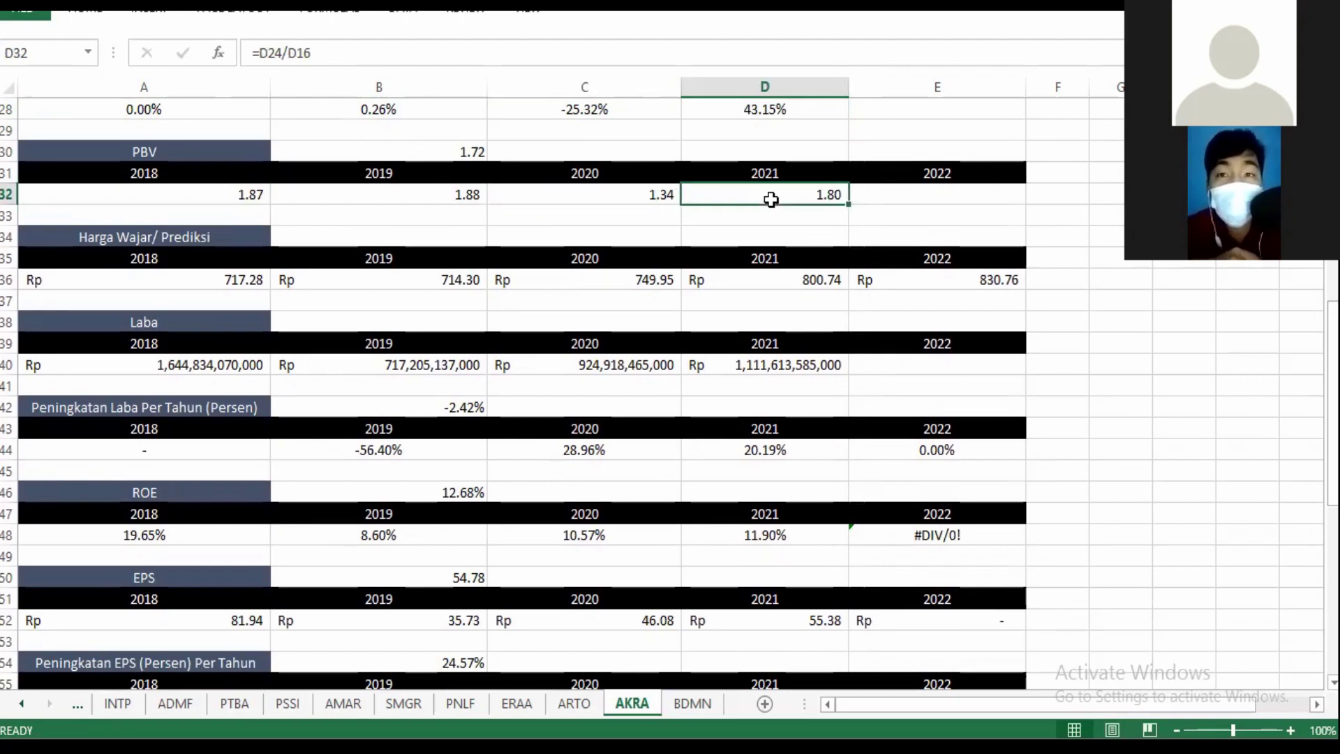
{"action": "left_click", "coordinate": [462, 193]}
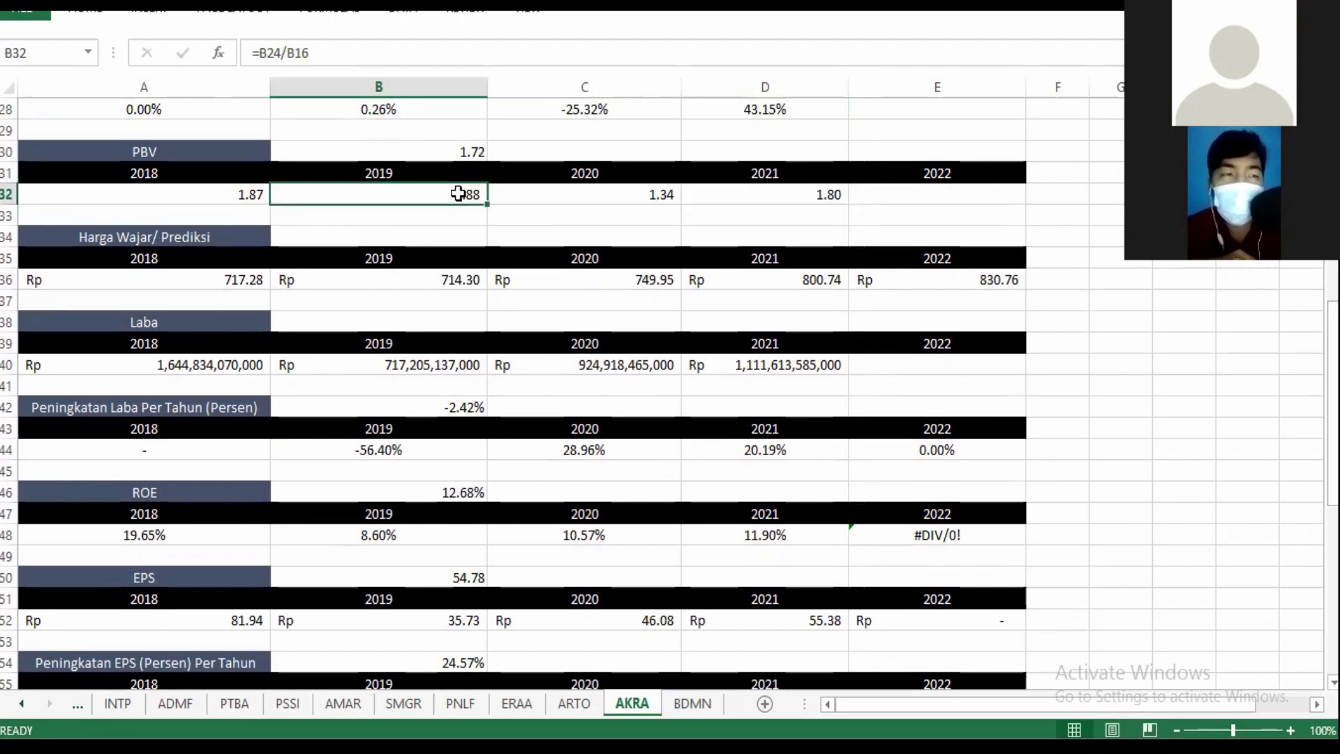
{"action": "left_click", "coordinate": [242, 195]}
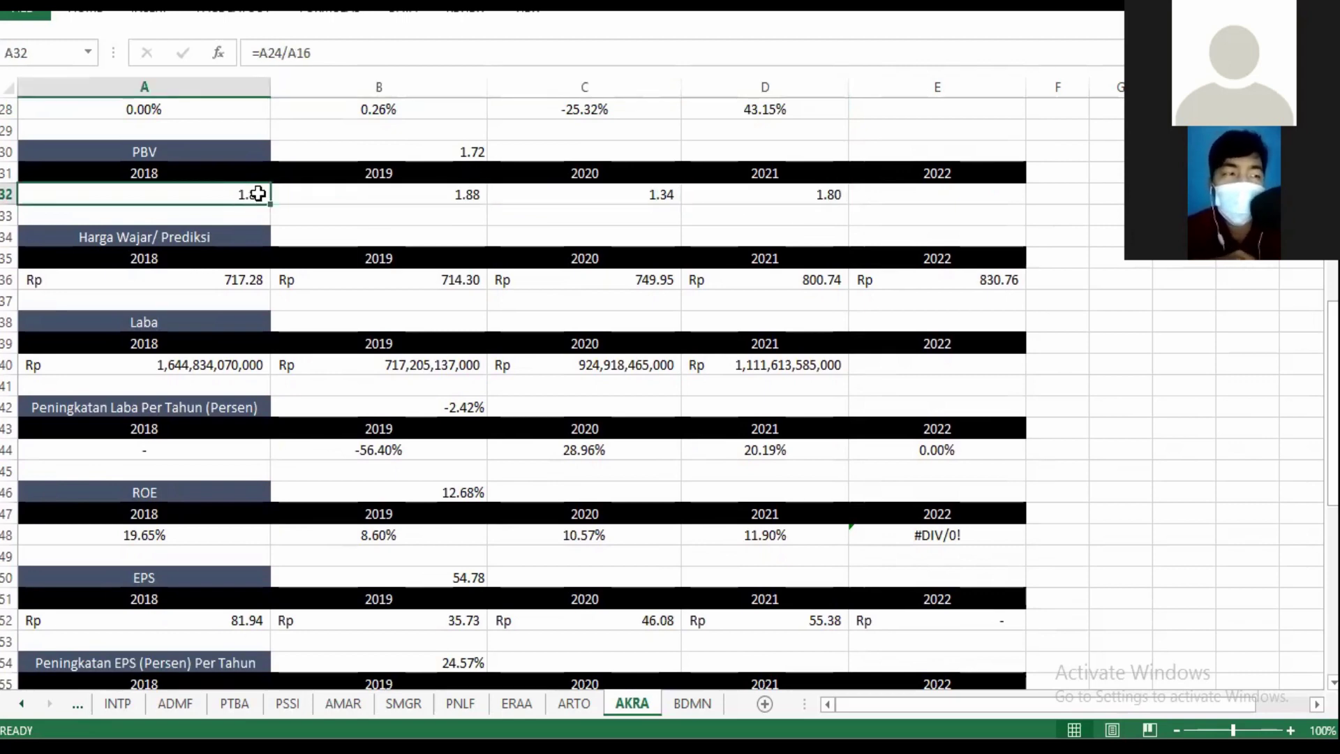
{"action": "left_click", "coordinate": [411, 155]}
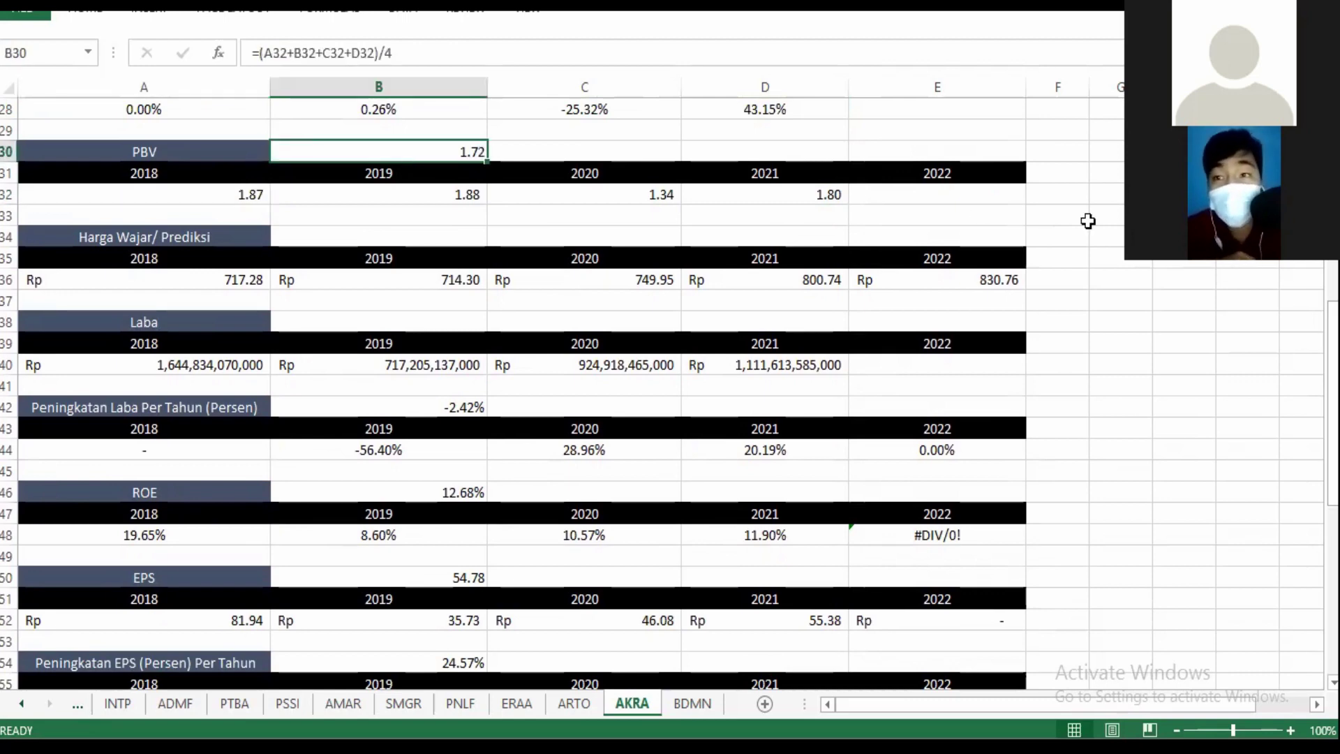
- Examine the 2022 fair price formula in E36 together with the average PBV in B30 that it is based on
{"action": "scroll", "coordinate": [661, 394], "scroll_direction": "down", "scroll_amount": 1}
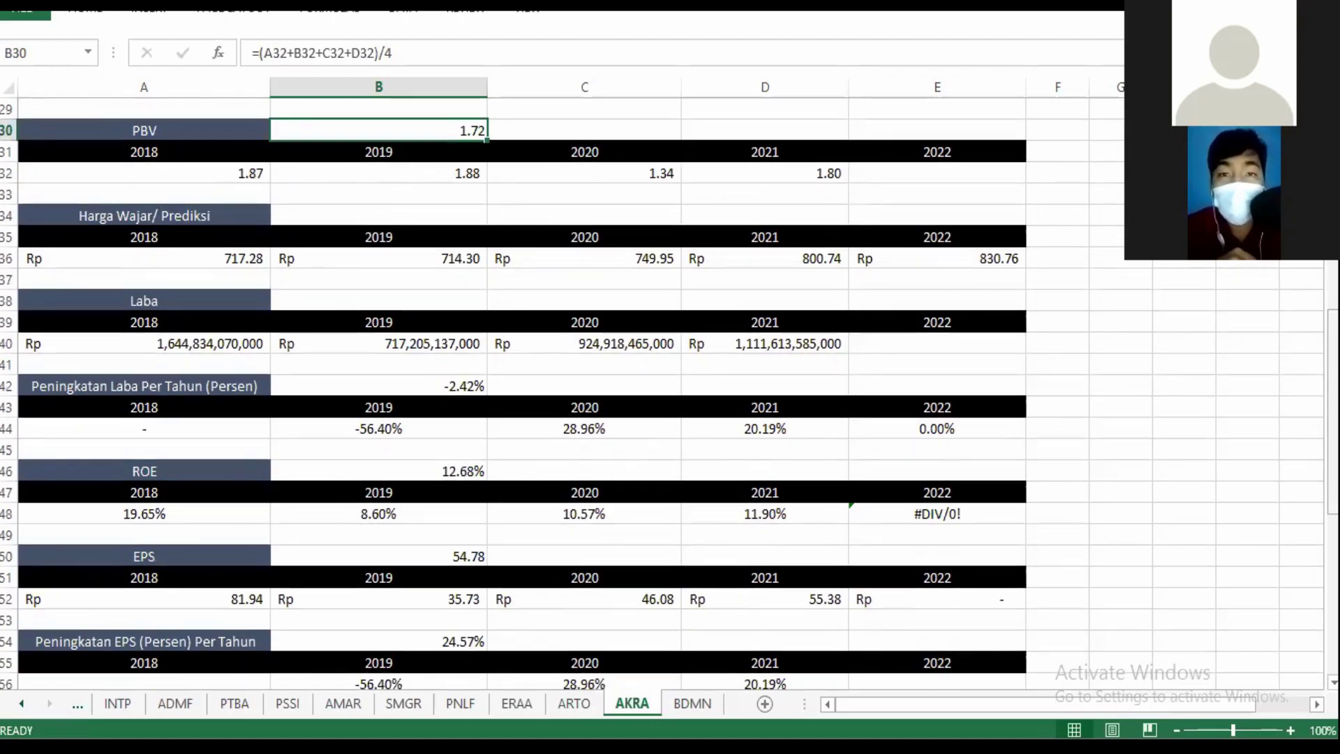
{"action": "scroll", "coordinate": [662, 393], "scroll_direction": "down", "scroll_amount": 1}
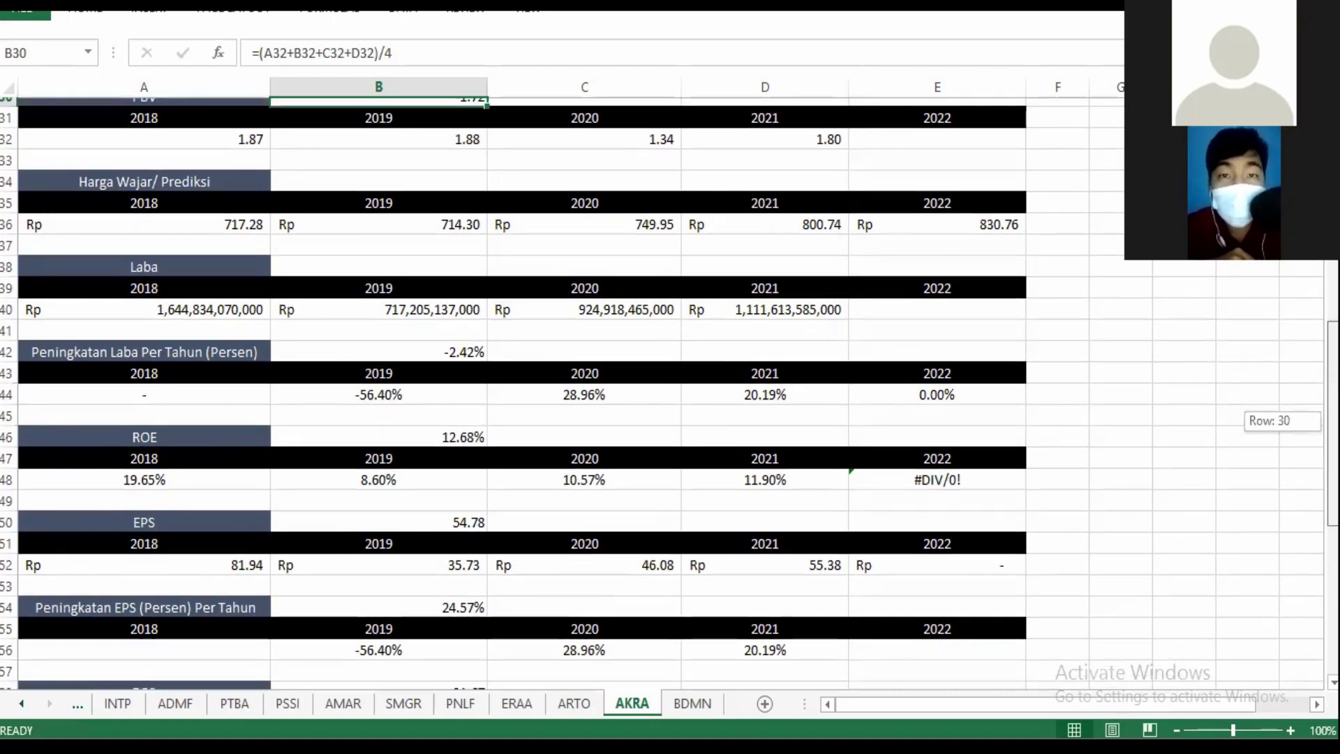
{"action": "scroll", "coordinate": [661, 393], "scroll_direction": "up", "scroll_amount": 1}
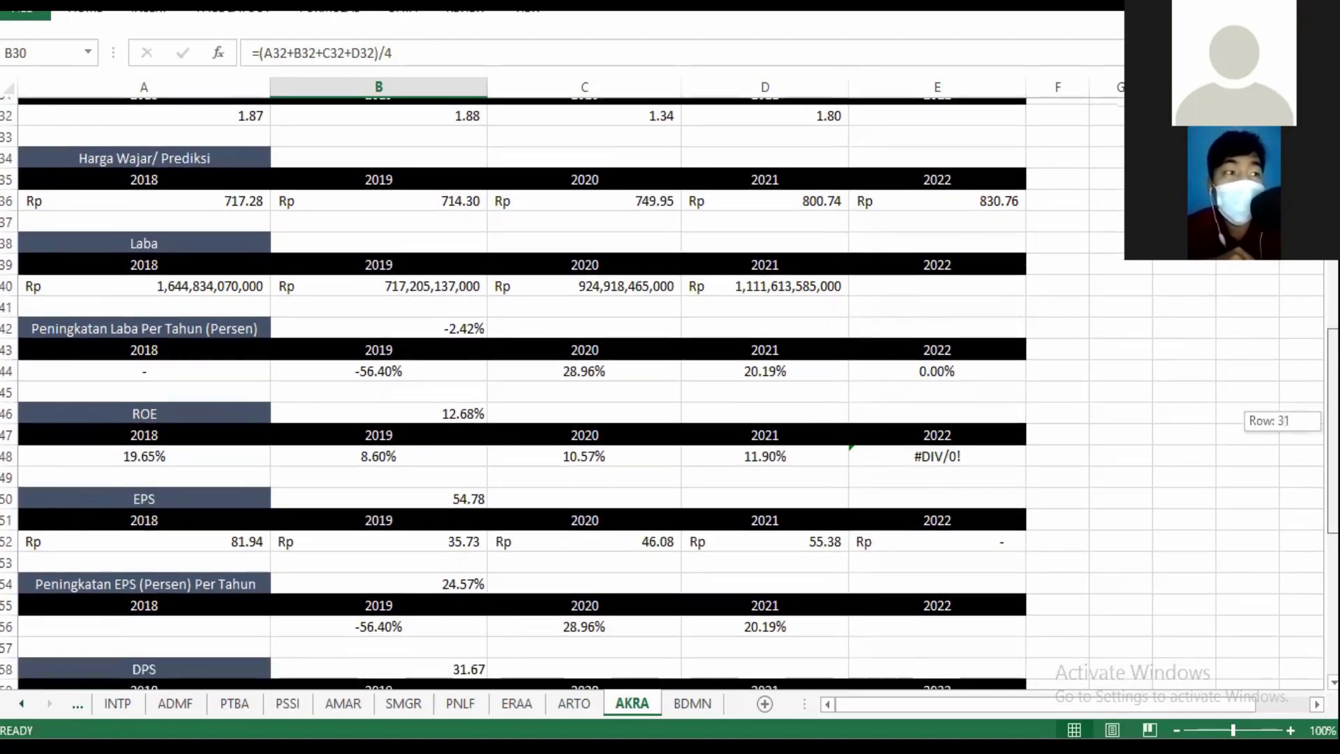
{"action": "scroll", "coordinate": [661, 394], "scroll_direction": "down", "scroll_amount": 1}
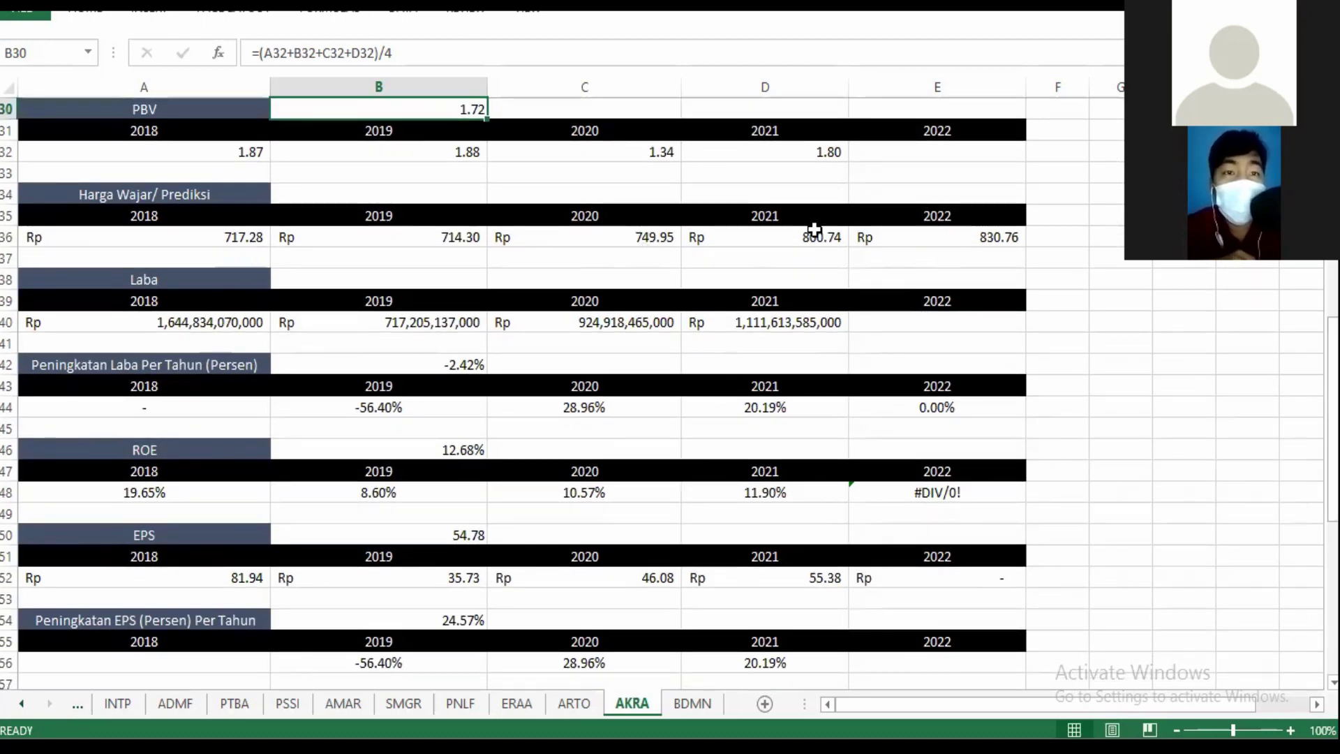
{"action": "left_click", "coordinate": [927, 238]}
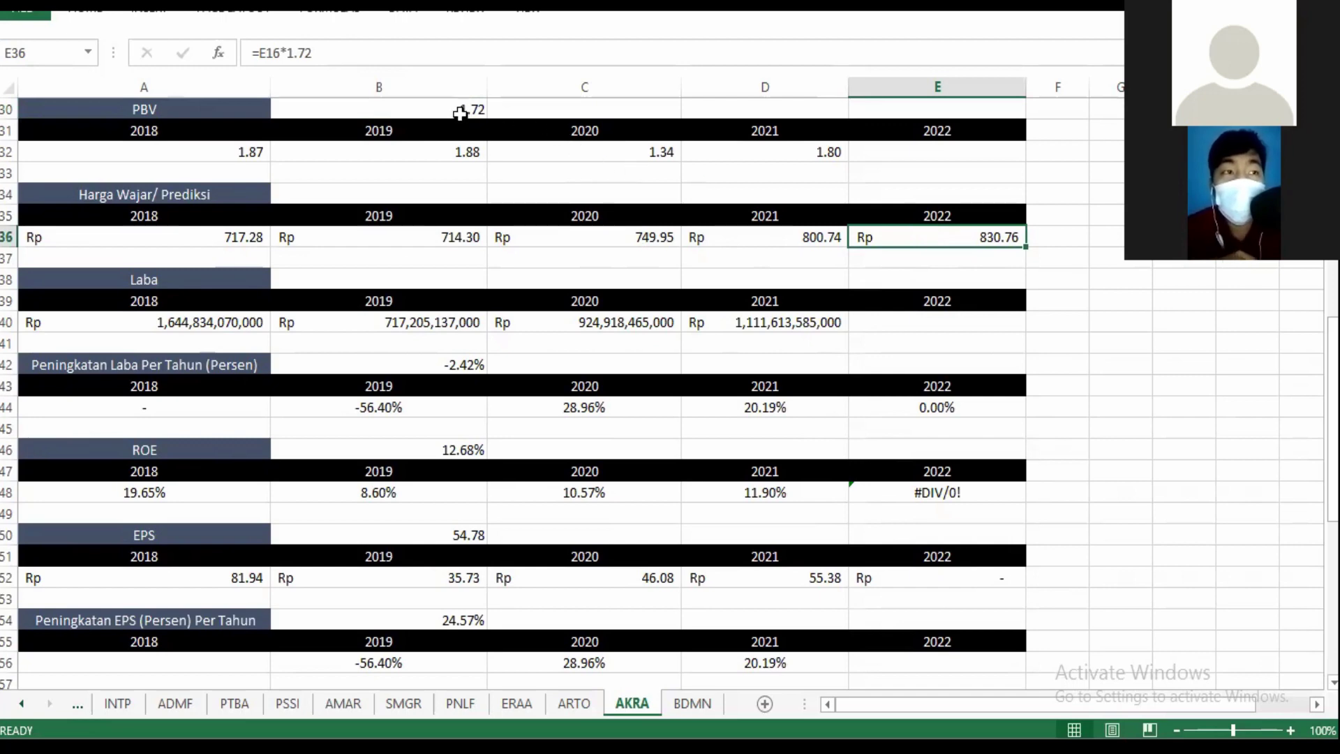
{"action": "left_click", "coordinate": [458, 111]}
{"action": "left_click", "coordinate": [986, 239]}
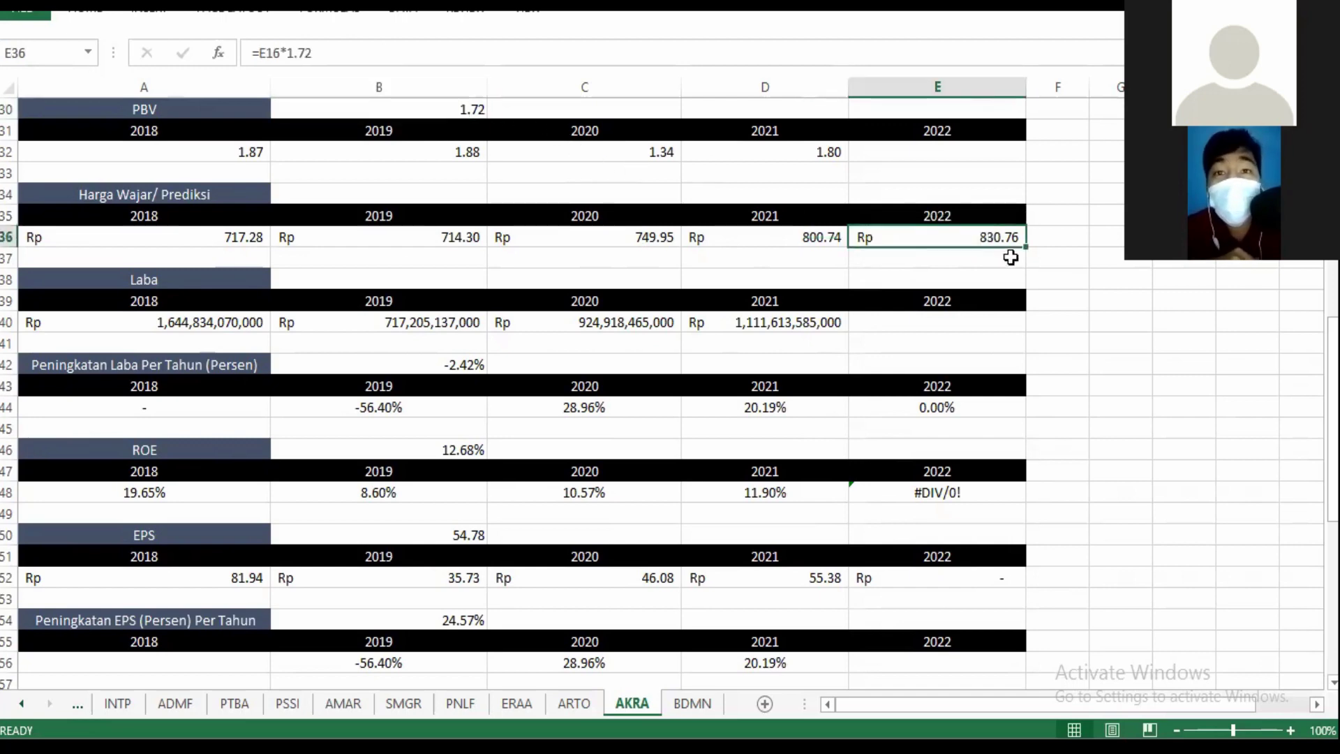
- Switch to the Google search in the browser and calculate 930/483, the current share price divided by the 2022 Book Value
{"action": "scroll", "coordinate": [949, 318], "scroll_direction": "down", "scroll_amount": 1}
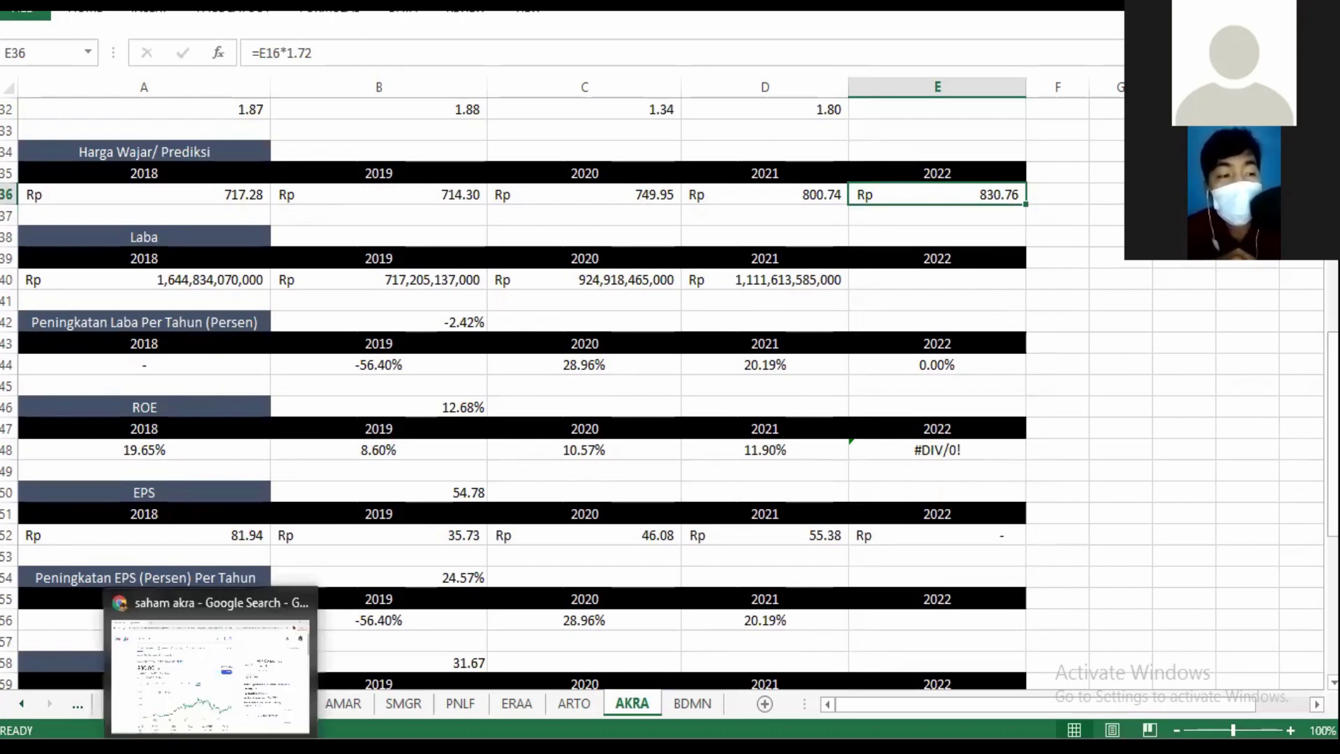
{"action": "left_click", "coordinate": [209, 704]}
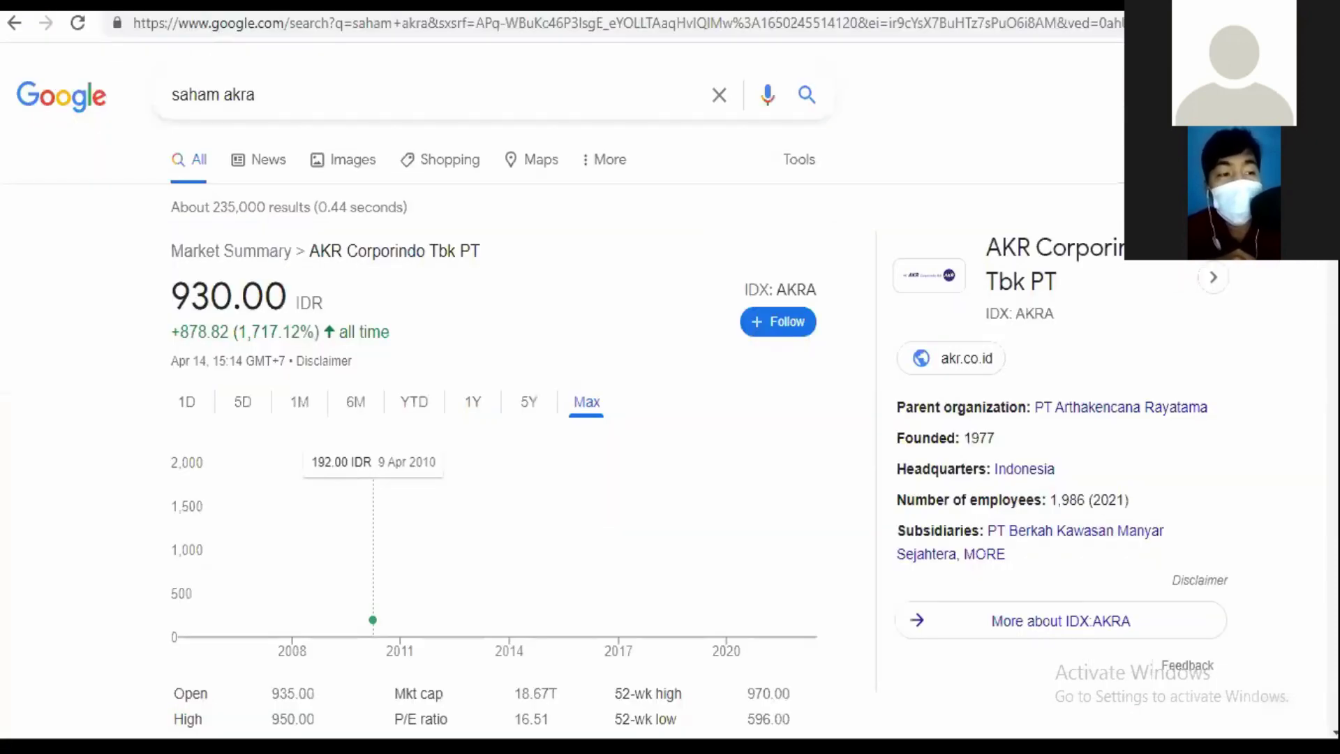
{"action": "triple_click", "coordinate": [275, 89]}
{"action": "type", "text": "930/"}
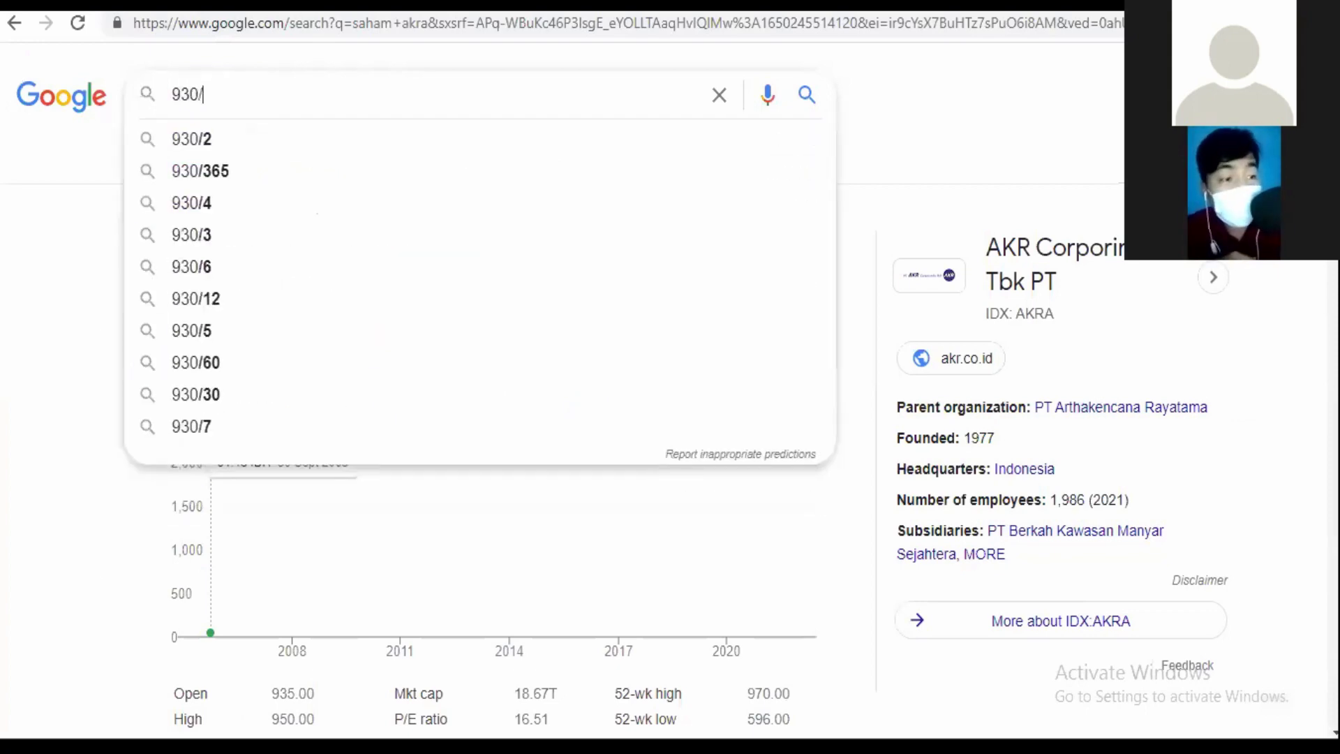
{"action": "key", "text": "alt+Tab"}
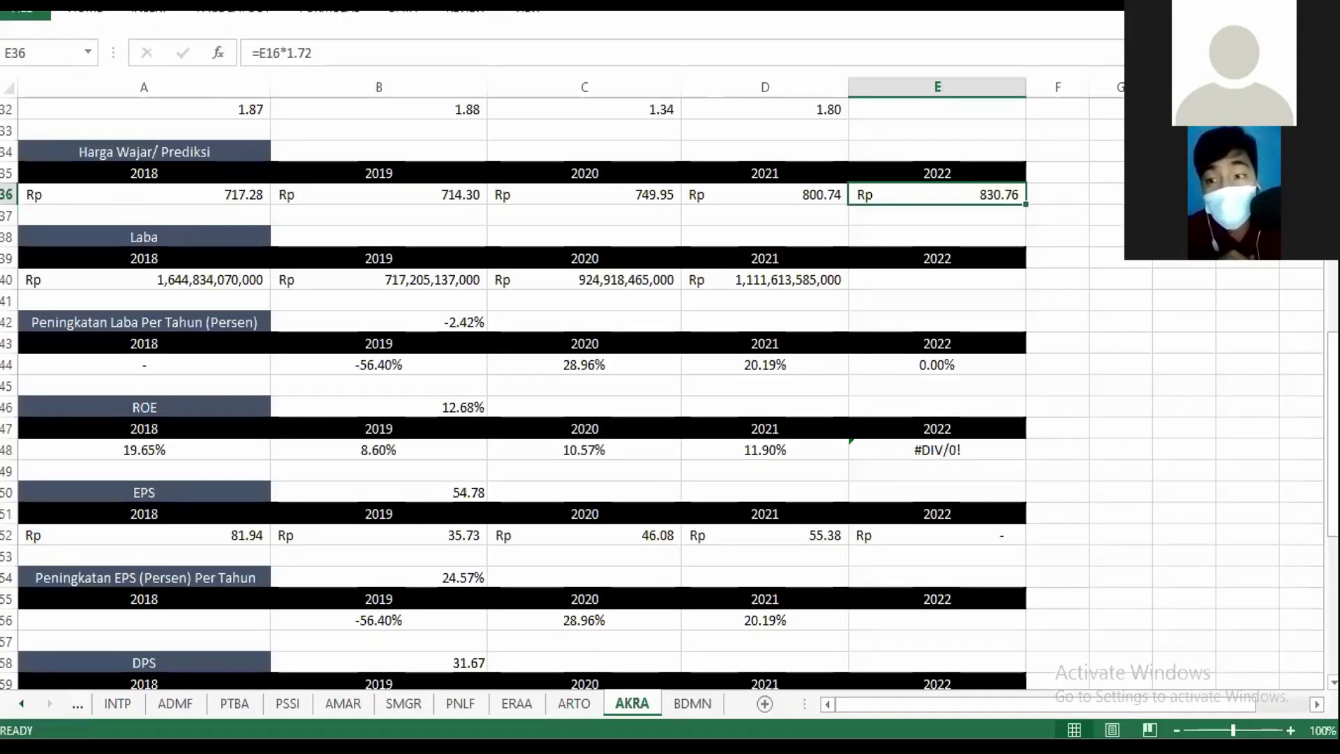
{"action": "left_click_drag", "start_coordinate": [1331, 466], "coordinate": [1331, 465]}
{"action": "key", "text": "alt+Tab"}
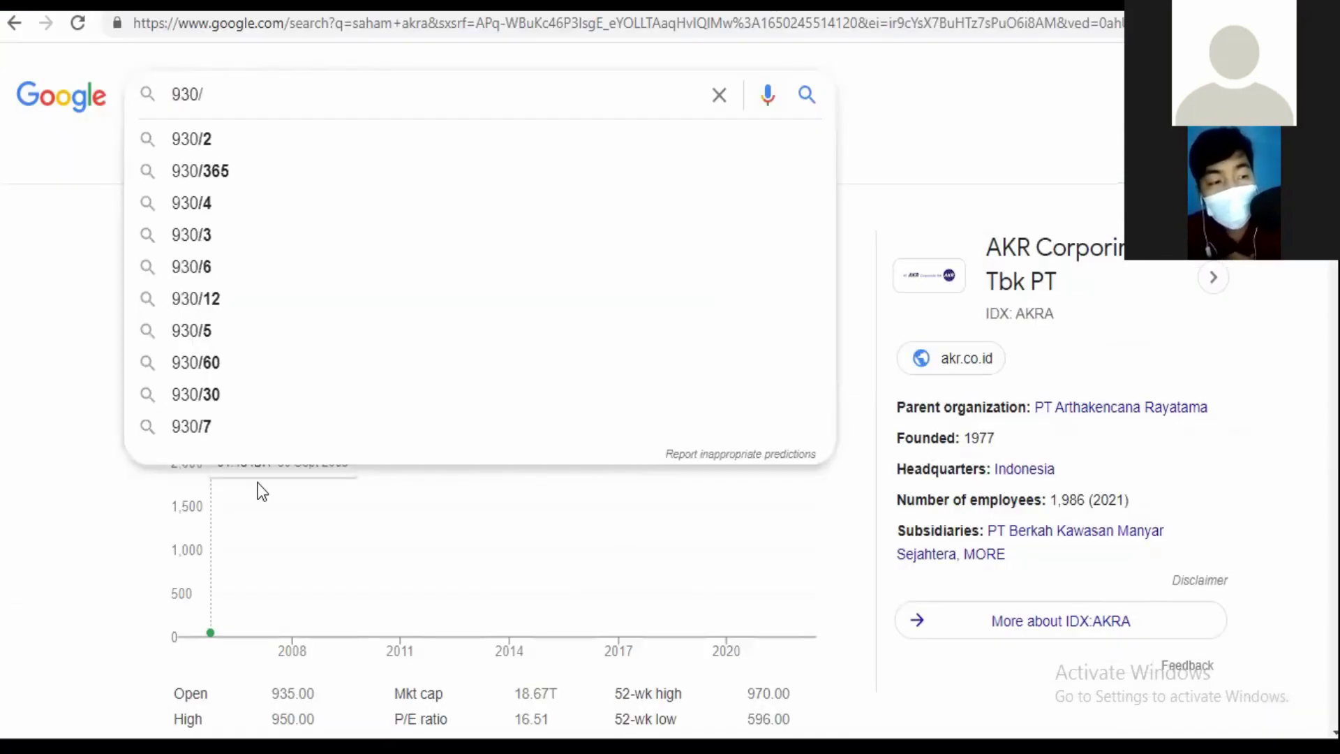
{"action": "type", "text": "48"}
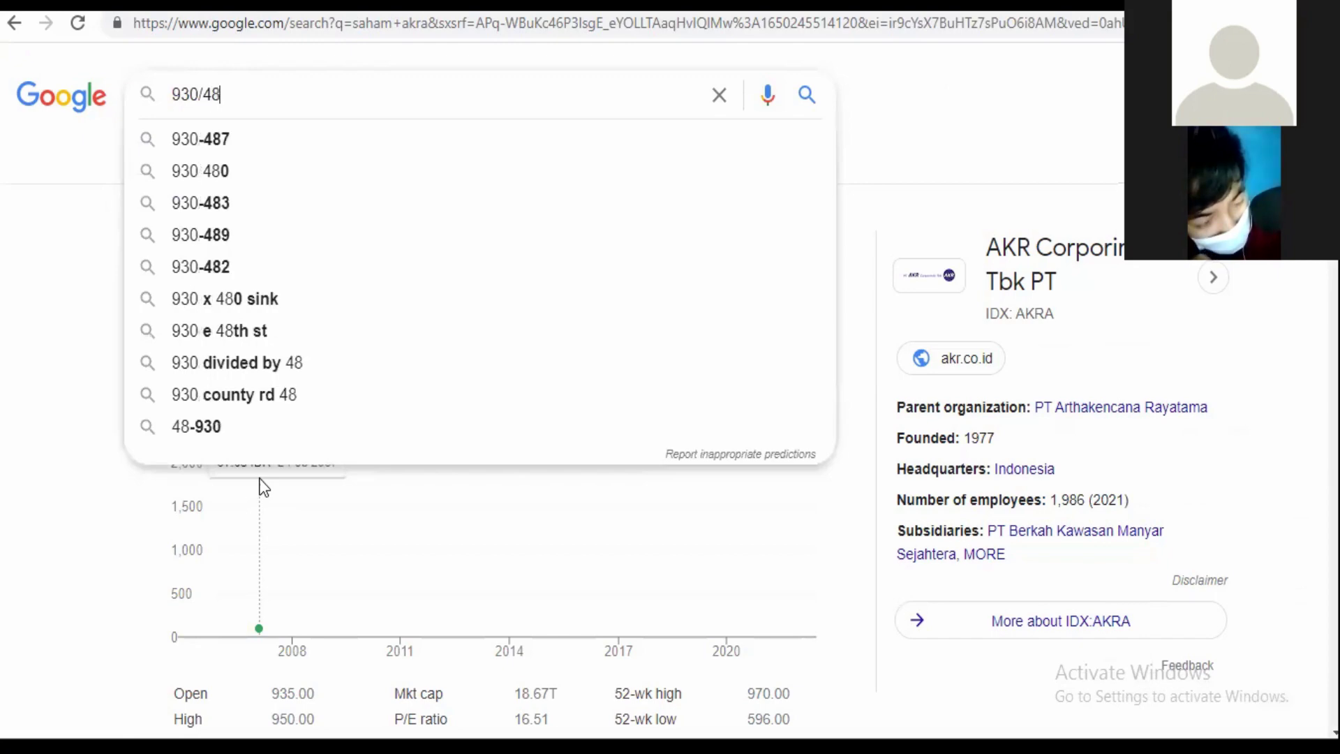
{"action": "type", "text": "3"}
{"action": "key", "text": "Return"}
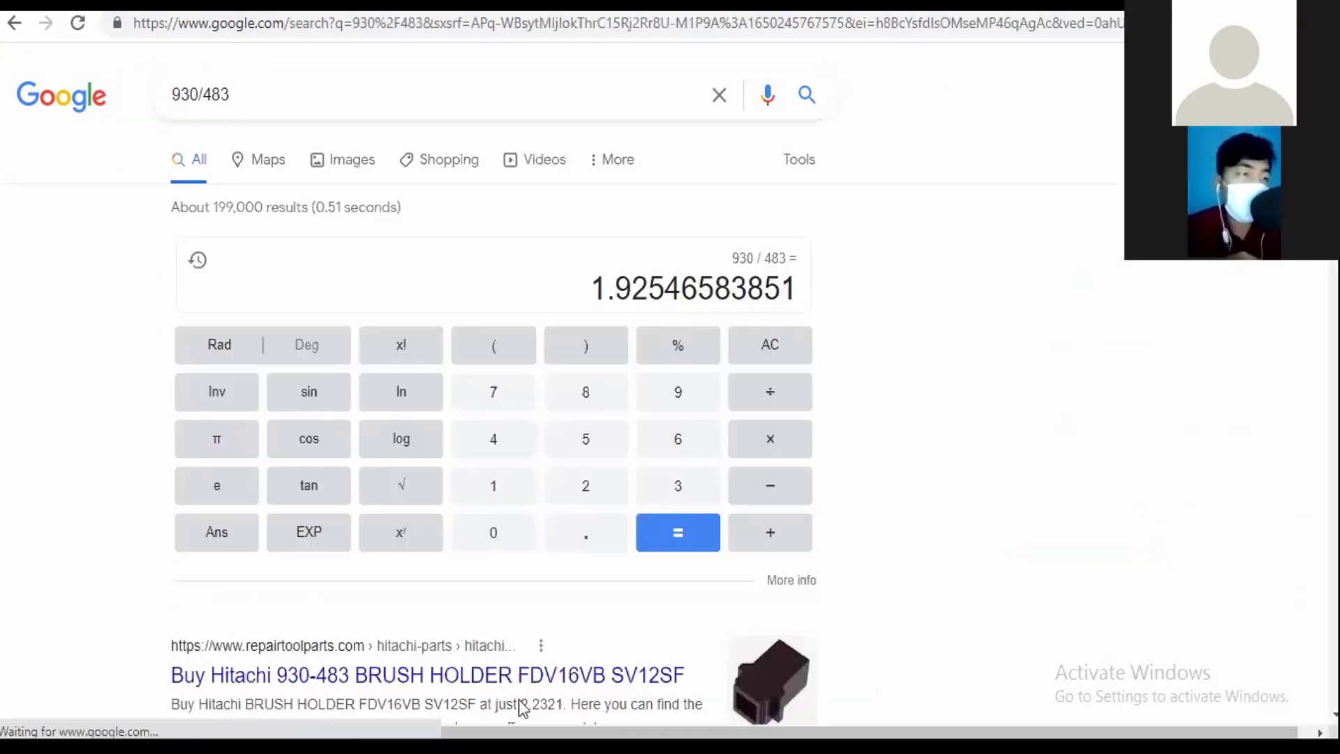
- Return to the Excel workbook and compare the 2018 PBV cell A32 with the 2022 PBV cell E32
{"action": "key", "text": "alt+Tab"}
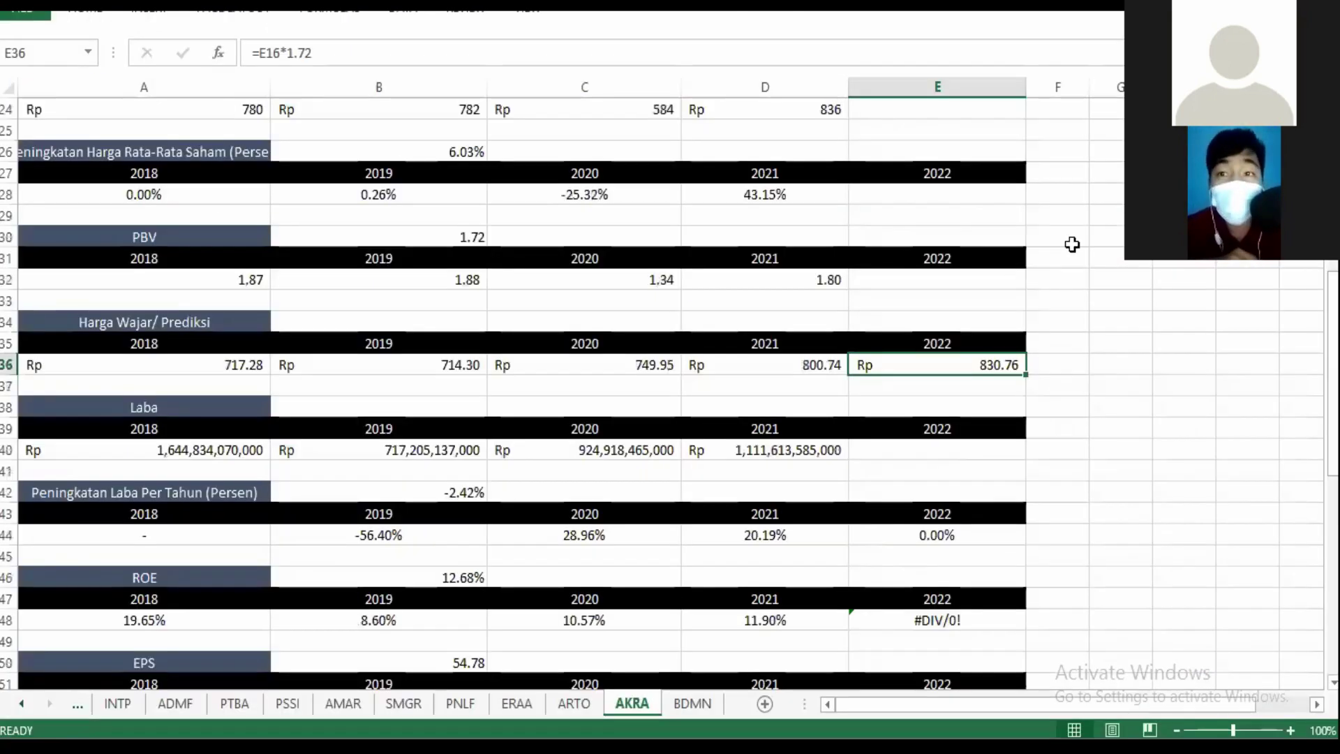
{"action": "left_click_drag", "start_coordinate": [1331, 405], "coordinate": [1331, 439]}
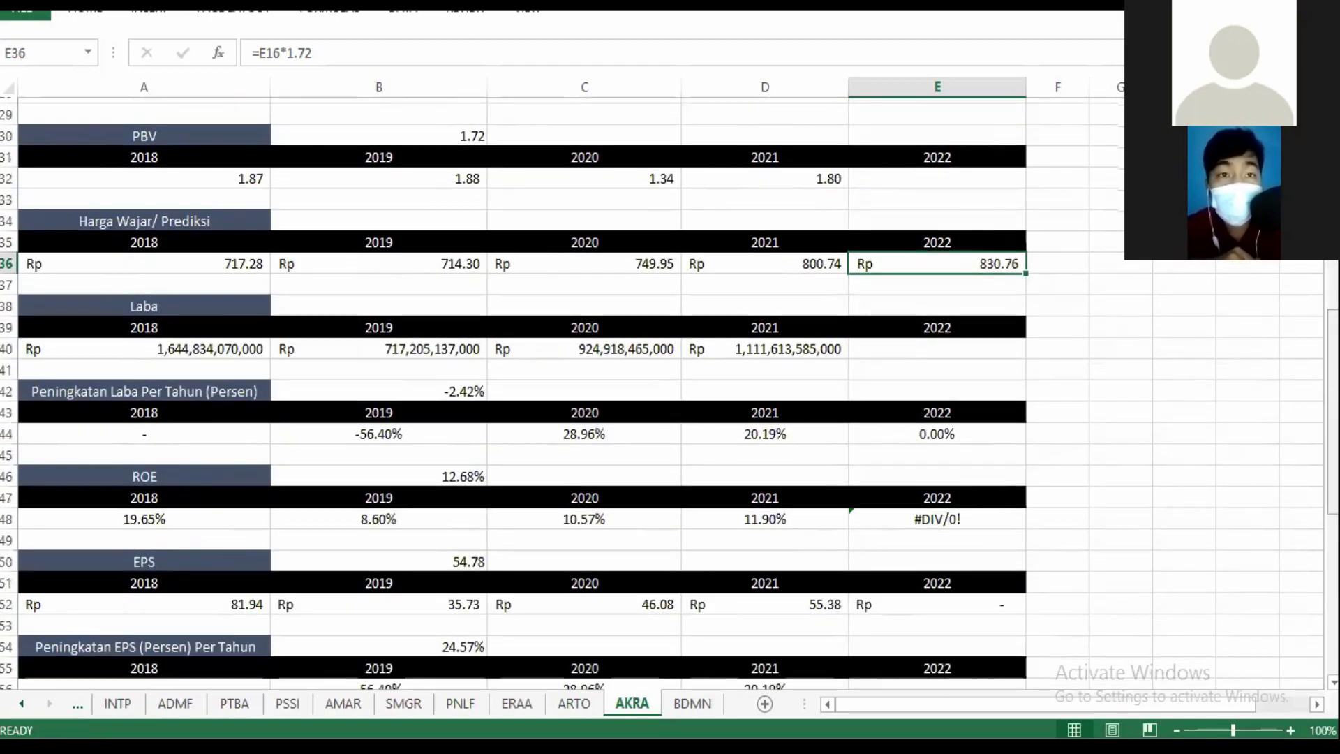
{"action": "left_click", "coordinate": [171, 173]}
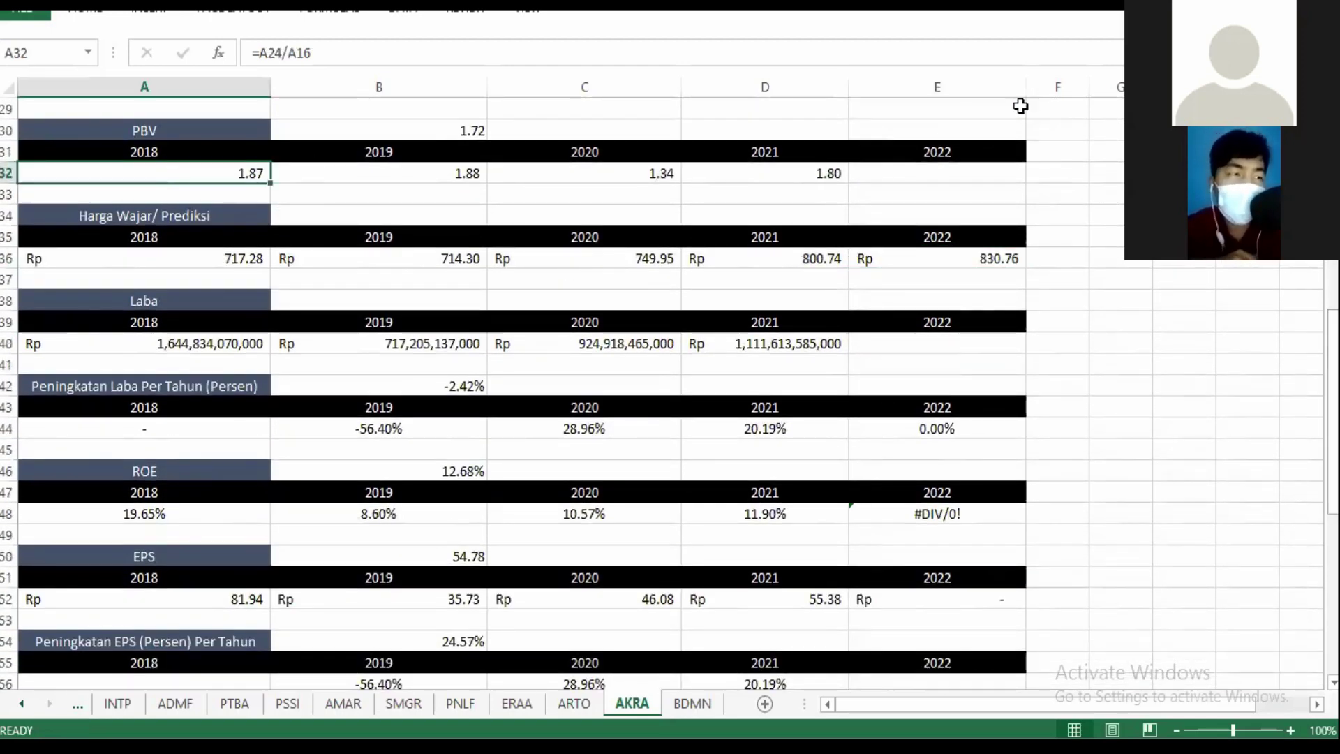
{"action": "left_click", "coordinate": [915, 172]}
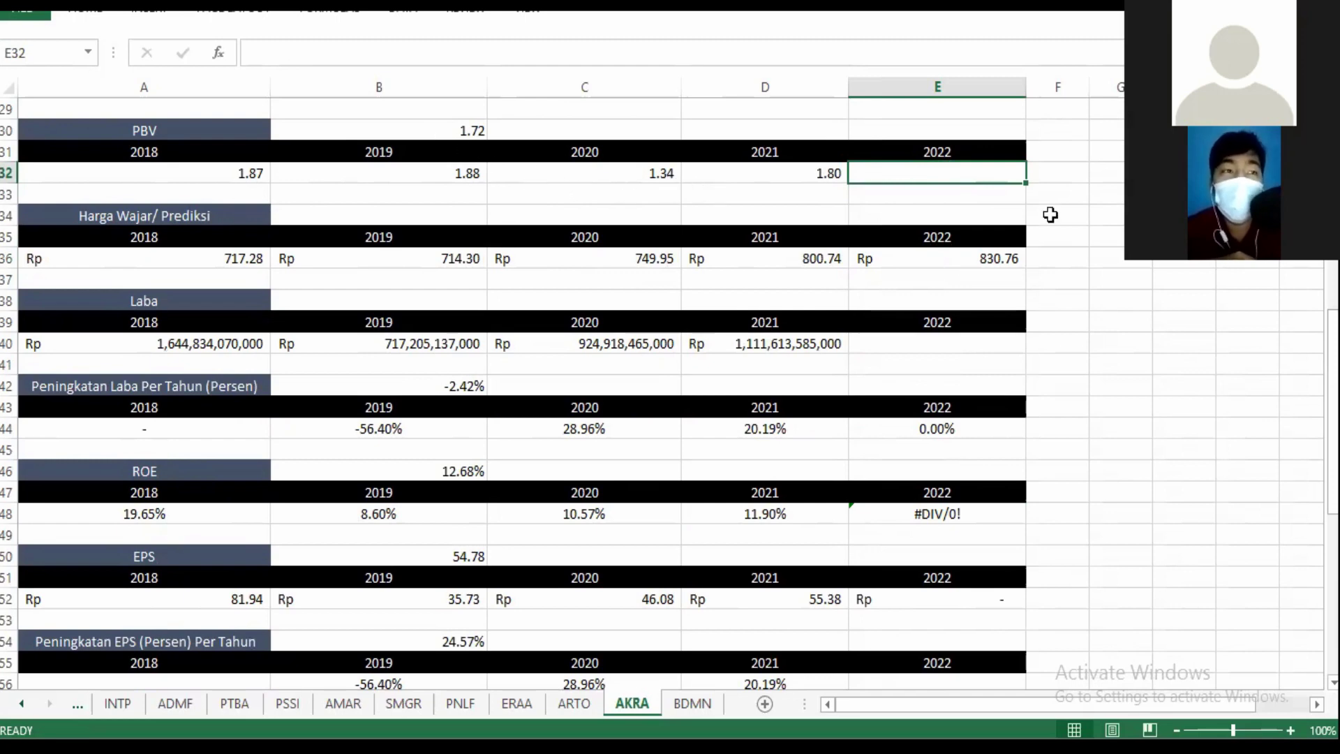
{"action": "left_click_drag", "start_coordinate": [1331, 318], "coordinate": [1331, 326]}
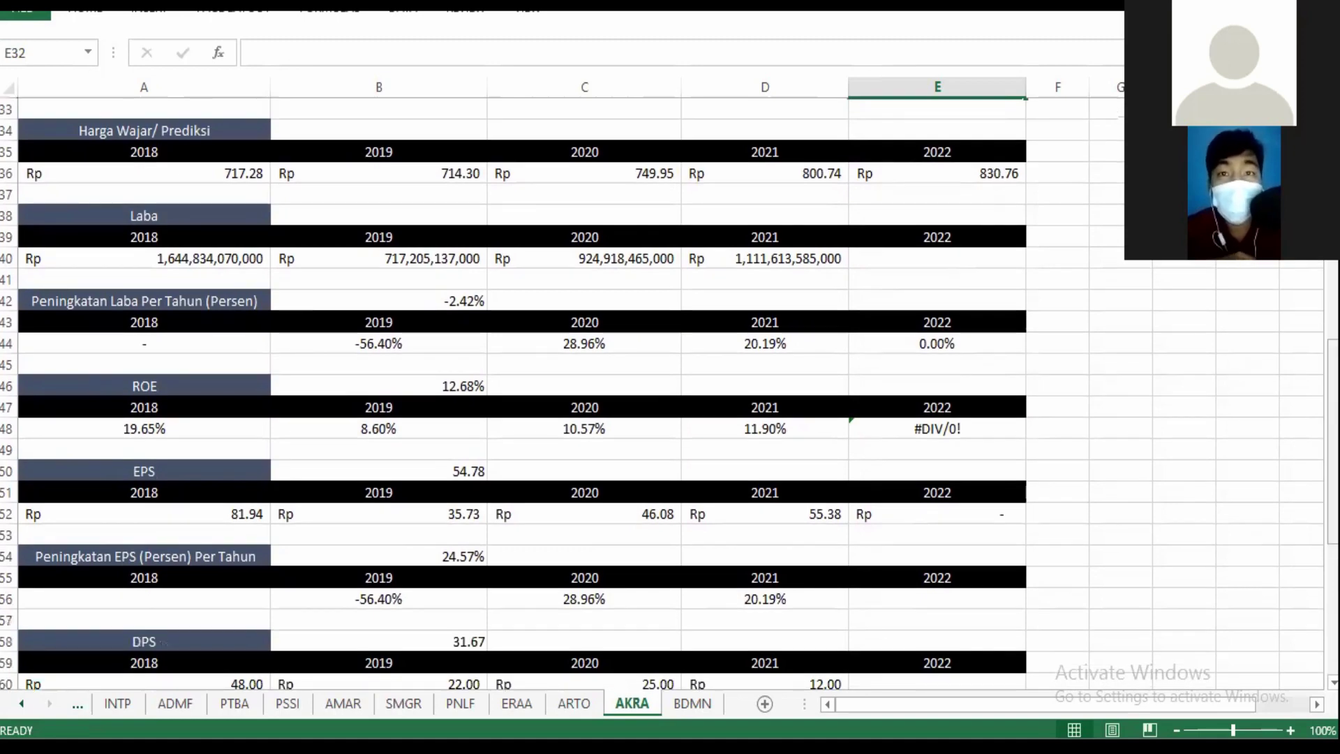
- Check the 2022 fair price formula in E36, and trace the 2019 profit growth formula in B44 from profits A40 and B40
{"action": "left_click", "coordinate": [937, 173]}
{"action": "left_click_drag", "start_coordinate": [1331, 413], "coordinate": [1331, 417]}
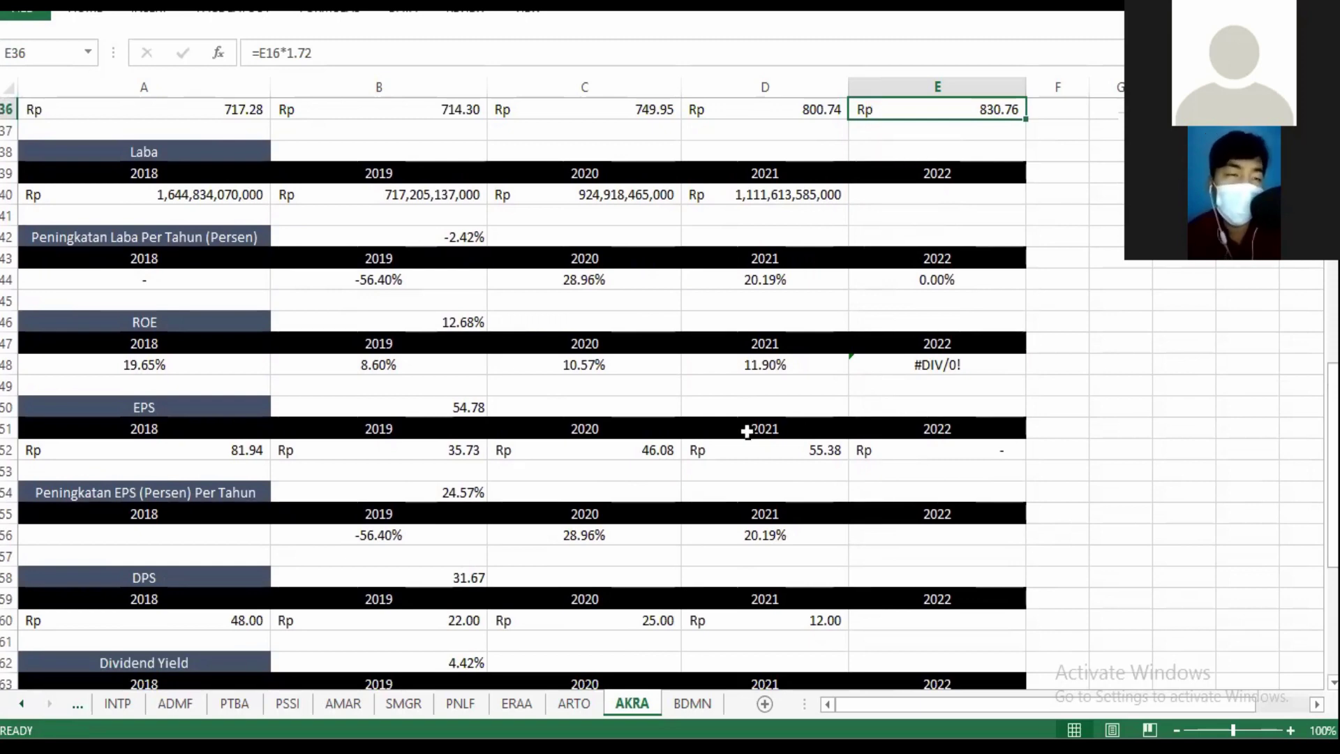
{"action": "left_click", "coordinate": [237, 198]}
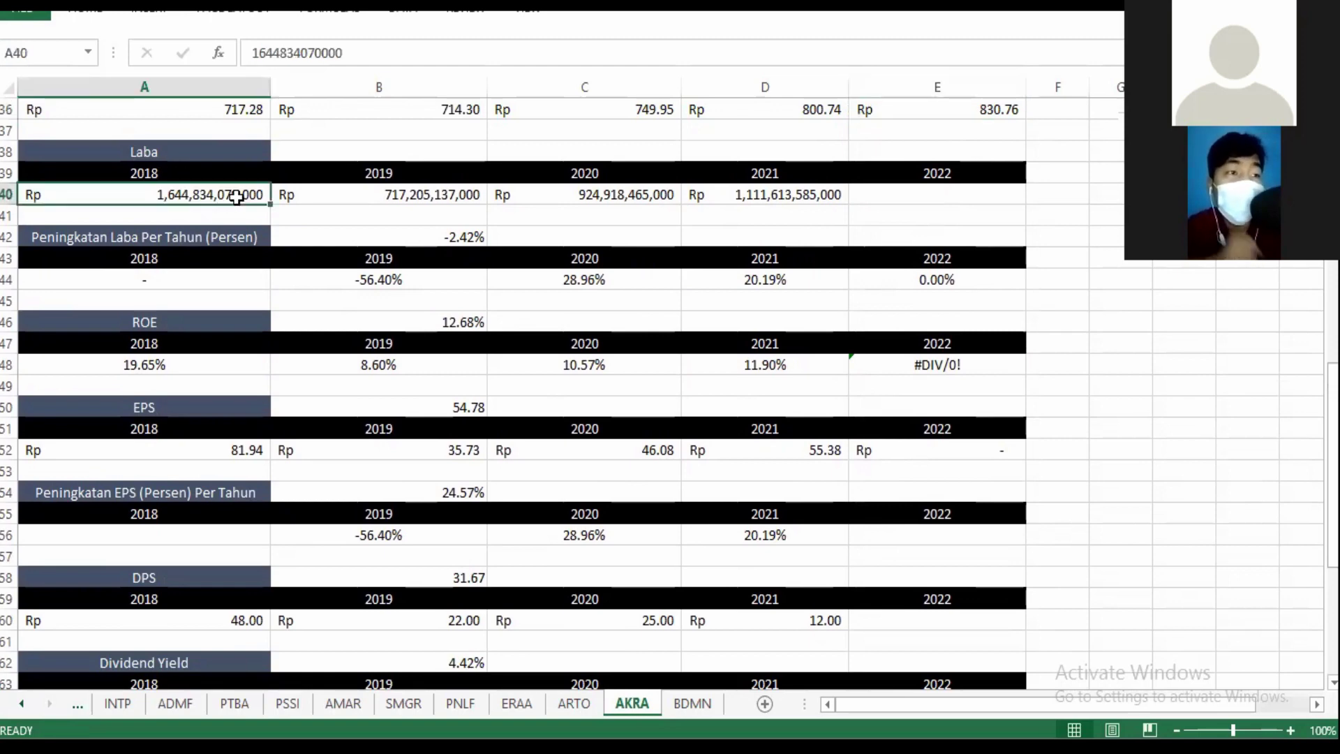
{"action": "left_click", "coordinate": [379, 201]}
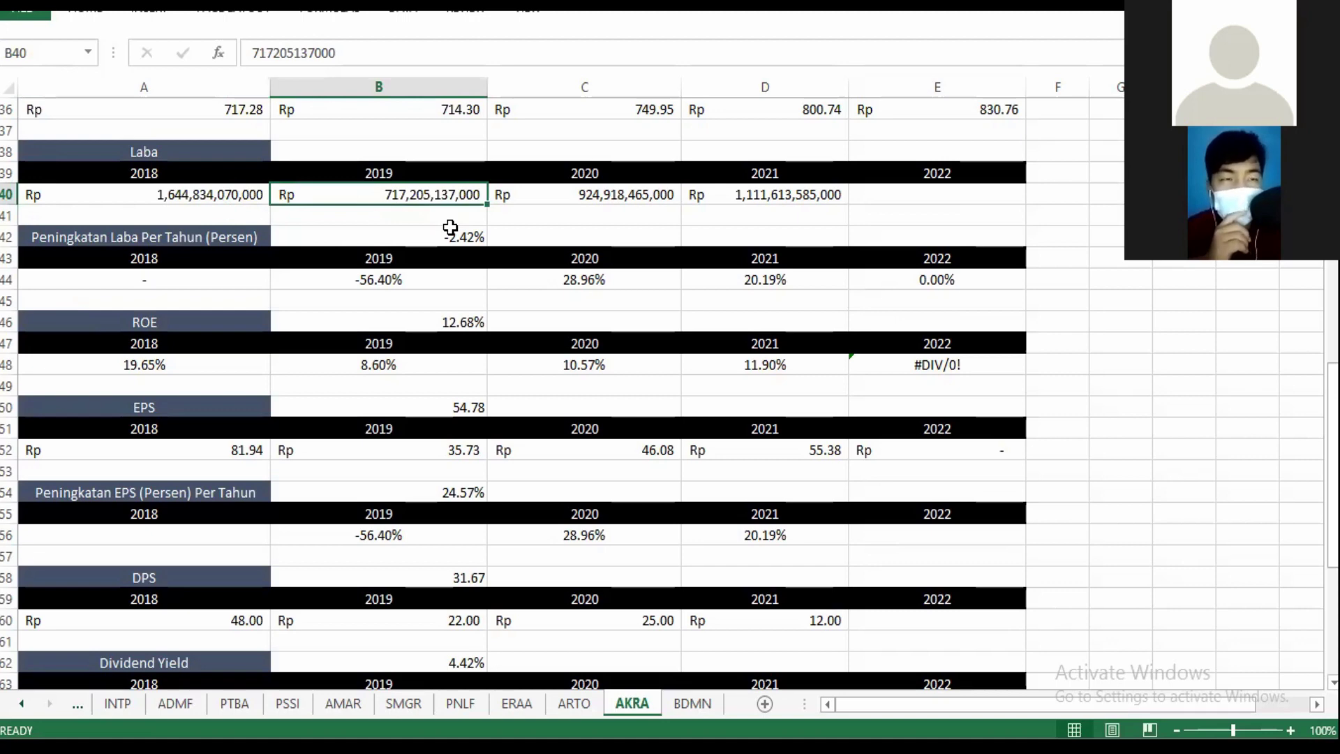
{"action": "left_click", "coordinate": [384, 284]}
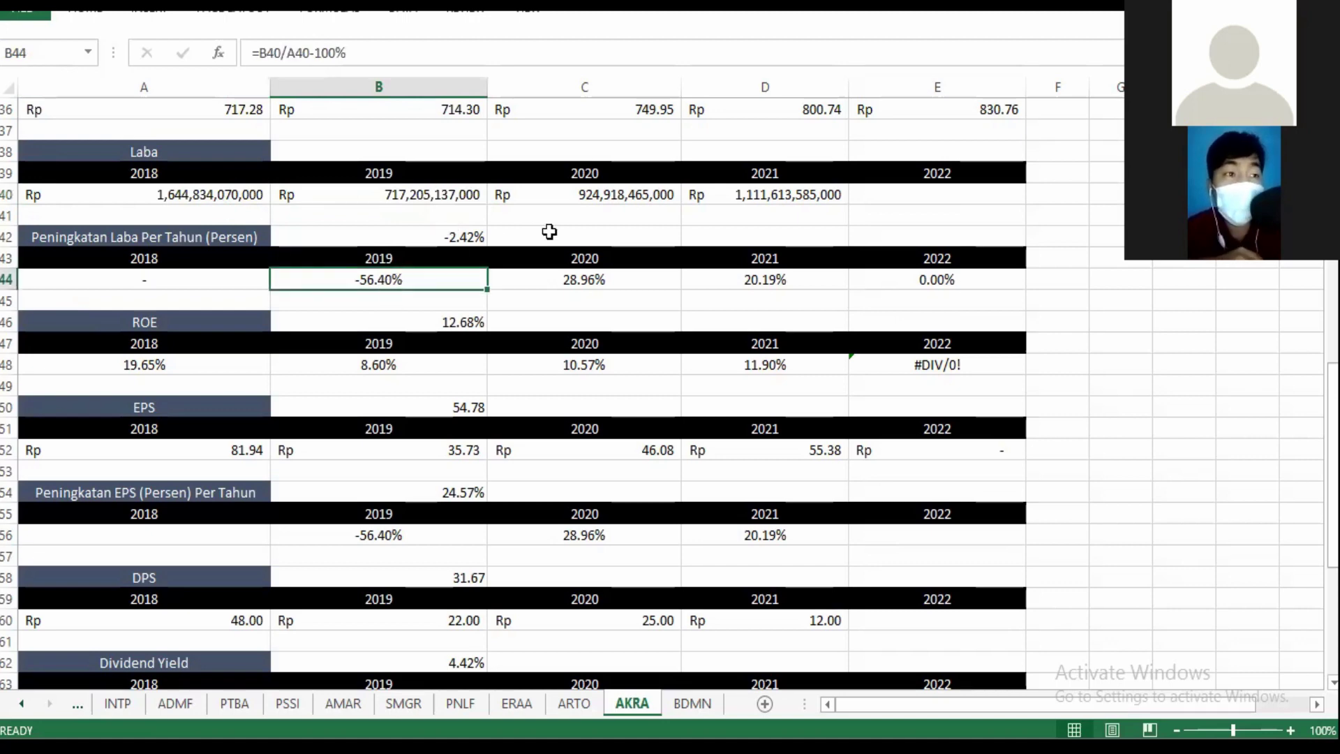
- Trace the 2020 and 2021 profit growth formulas in C44 and D44 from the yearly profits in C40 and D40
{"action": "left_click", "coordinate": [621, 197]}
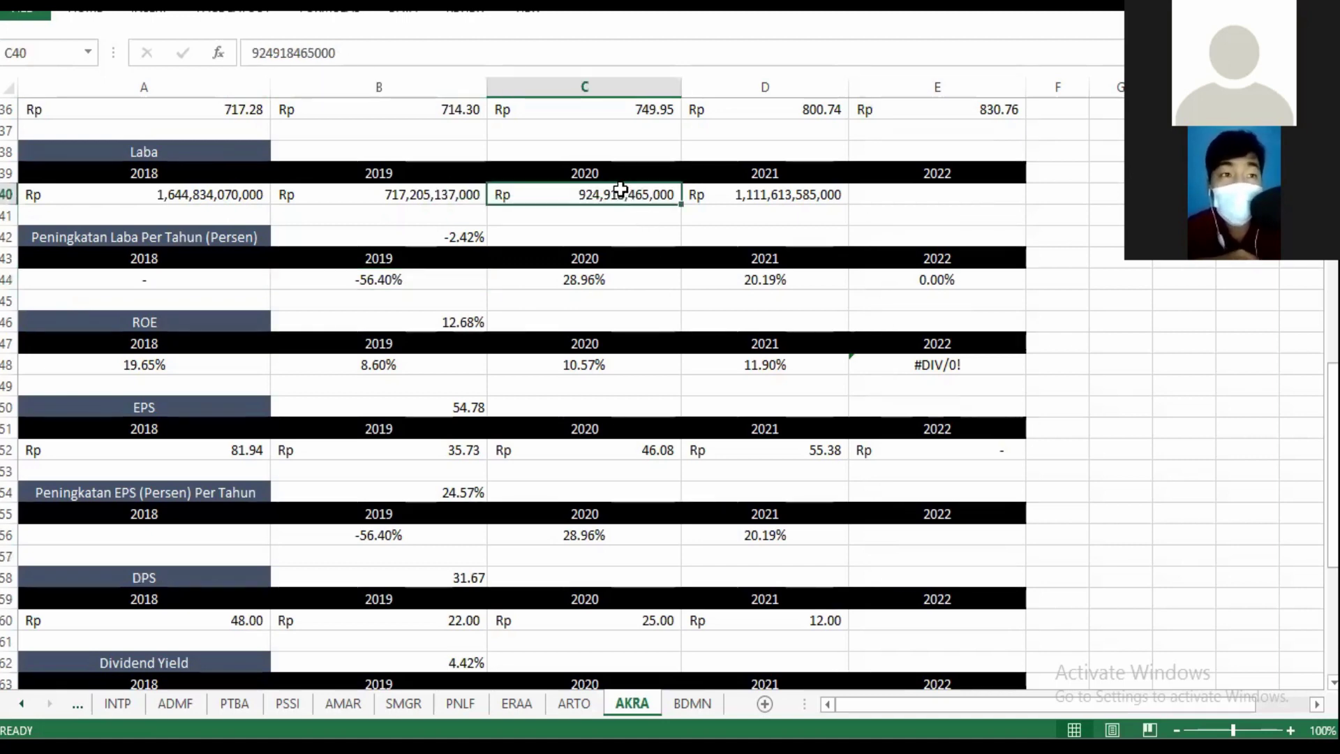
{"action": "left_click", "coordinate": [630, 284]}
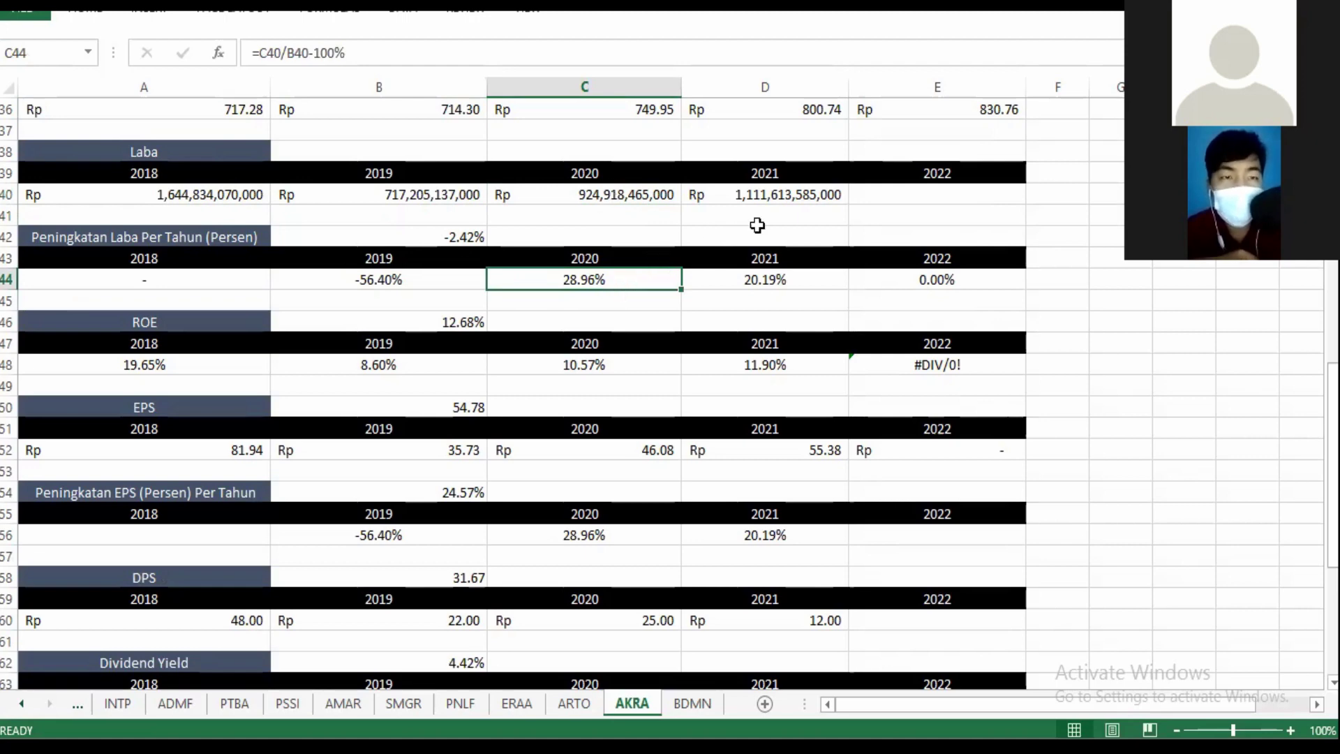
{"action": "left_click", "coordinate": [777, 192]}
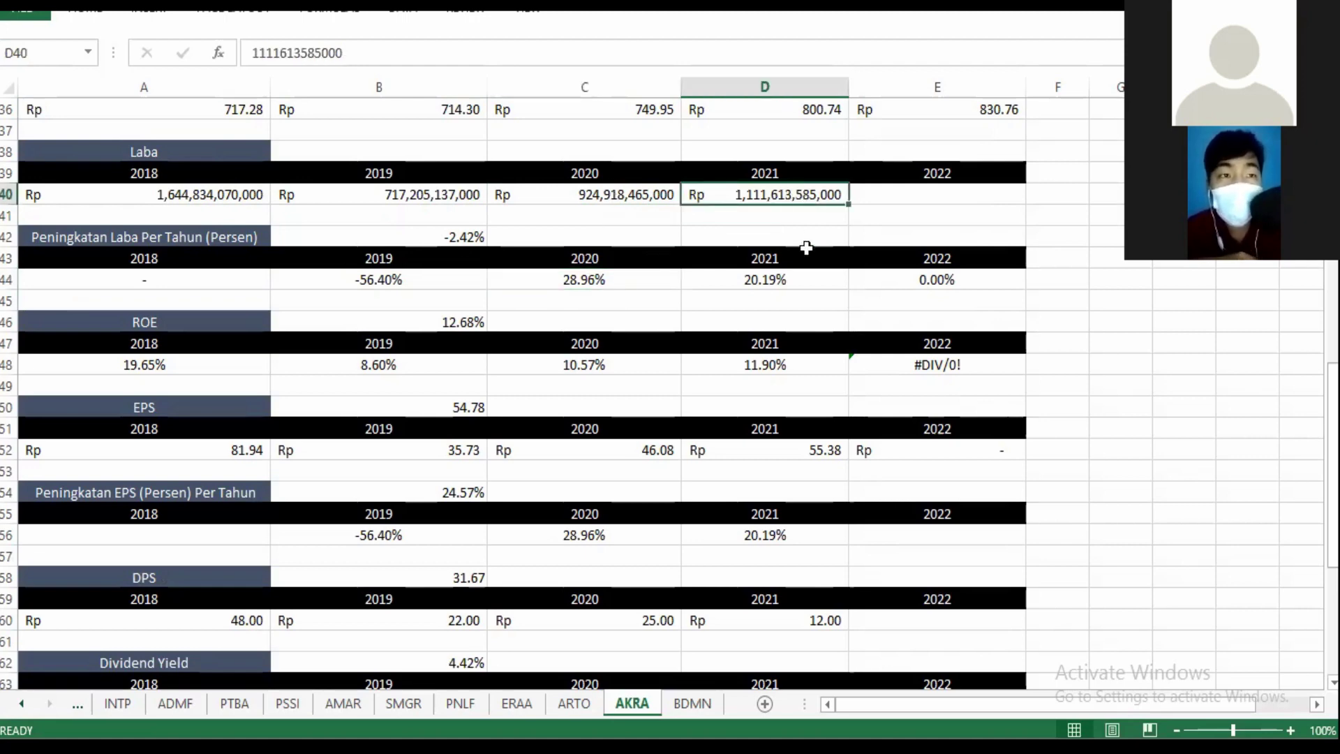
{"action": "left_click", "coordinate": [787, 278]}
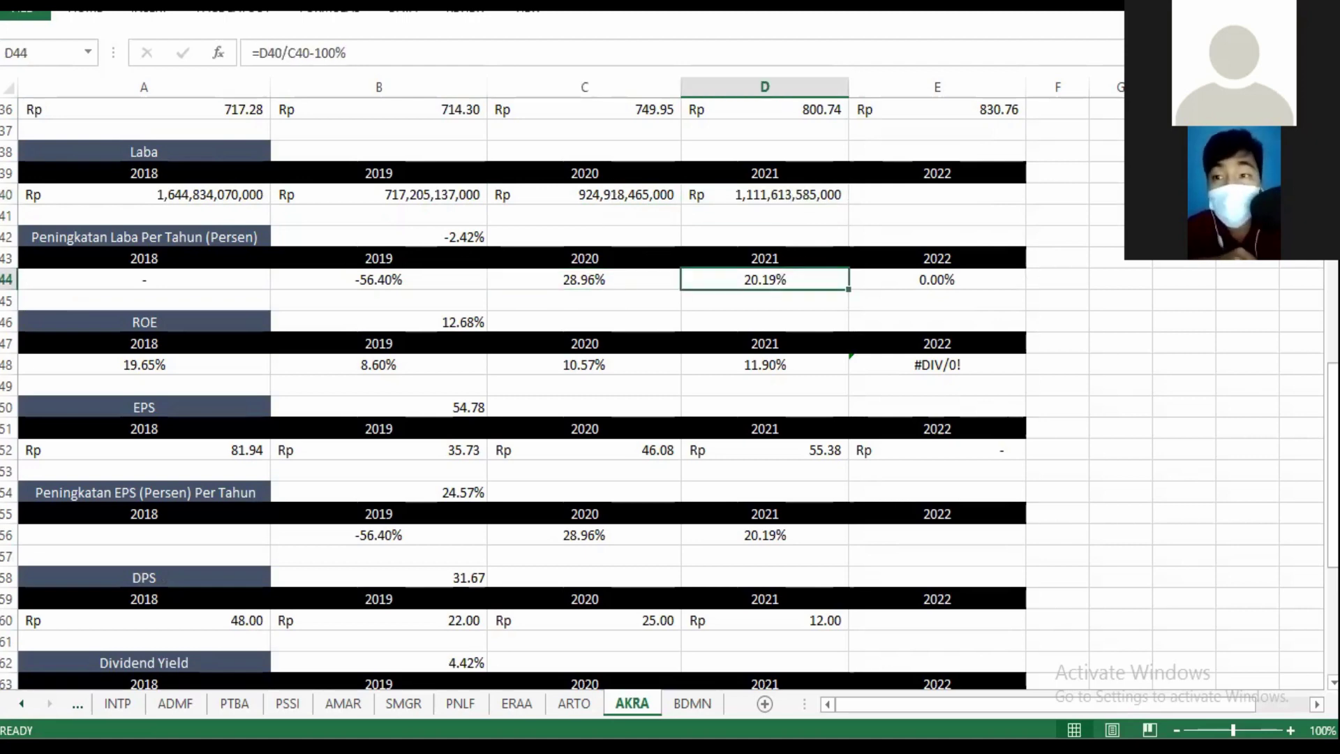
- Examine the average profit growth in B42 against the yearly growth rates for 2019, 2020 and 2021 in row 44
{"action": "left_click_drag", "start_coordinate": [1332, 446], "coordinate": [1333, 476]}
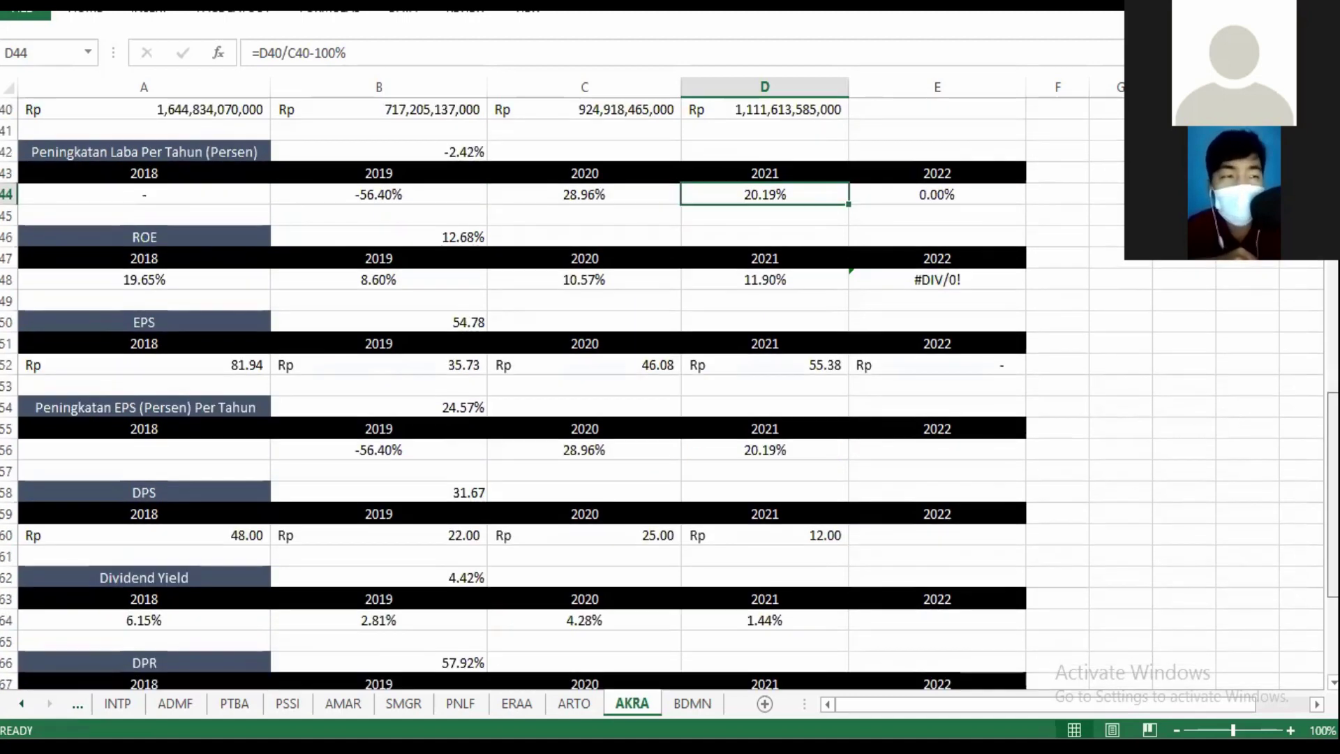
{"action": "left_click", "coordinate": [464, 150]}
{"action": "left_click", "coordinate": [368, 195]}
{"action": "left_click", "coordinate": [637, 197]}
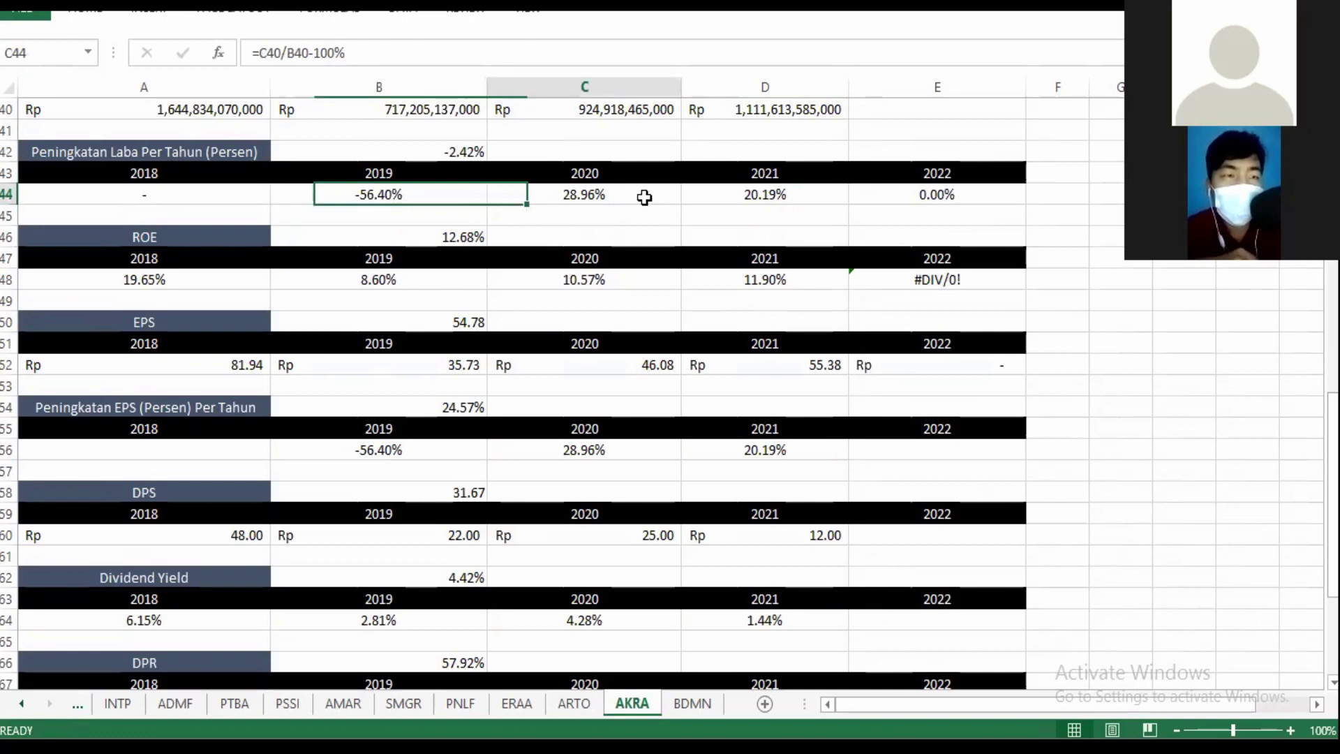
{"action": "left_click", "coordinate": [755, 195]}
{"action": "left_click", "coordinate": [642, 196]}
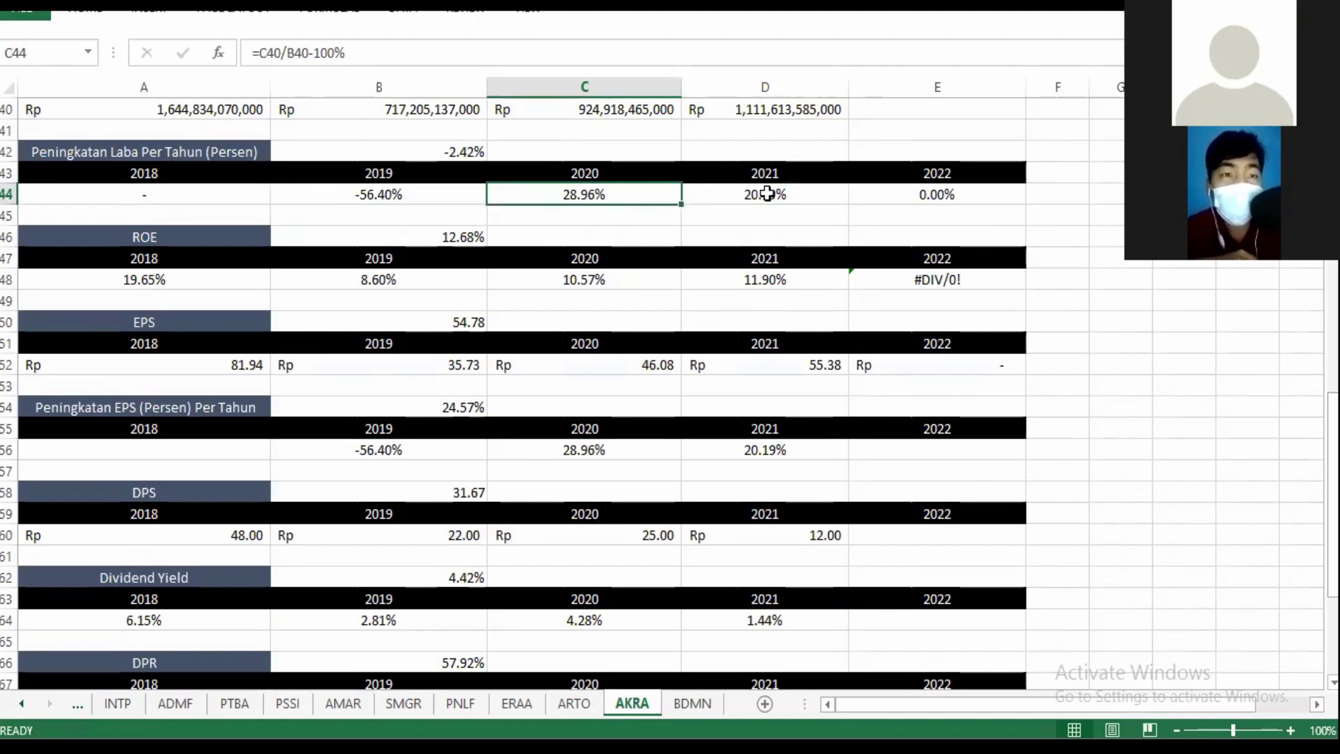
{"action": "left_click", "coordinate": [764, 195]}
{"action": "left_click", "coordinate": [630, 204]}
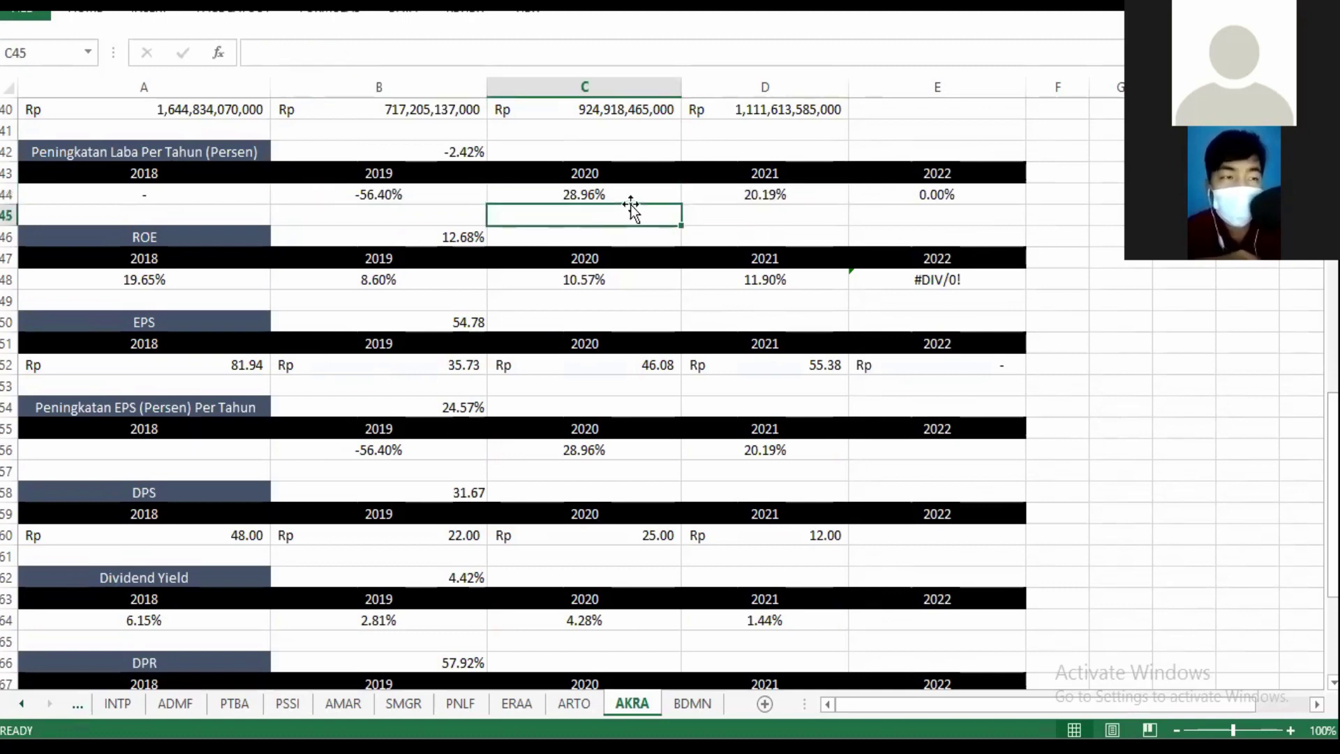
{"action": "left_click", "coordinate": [525, 266]}
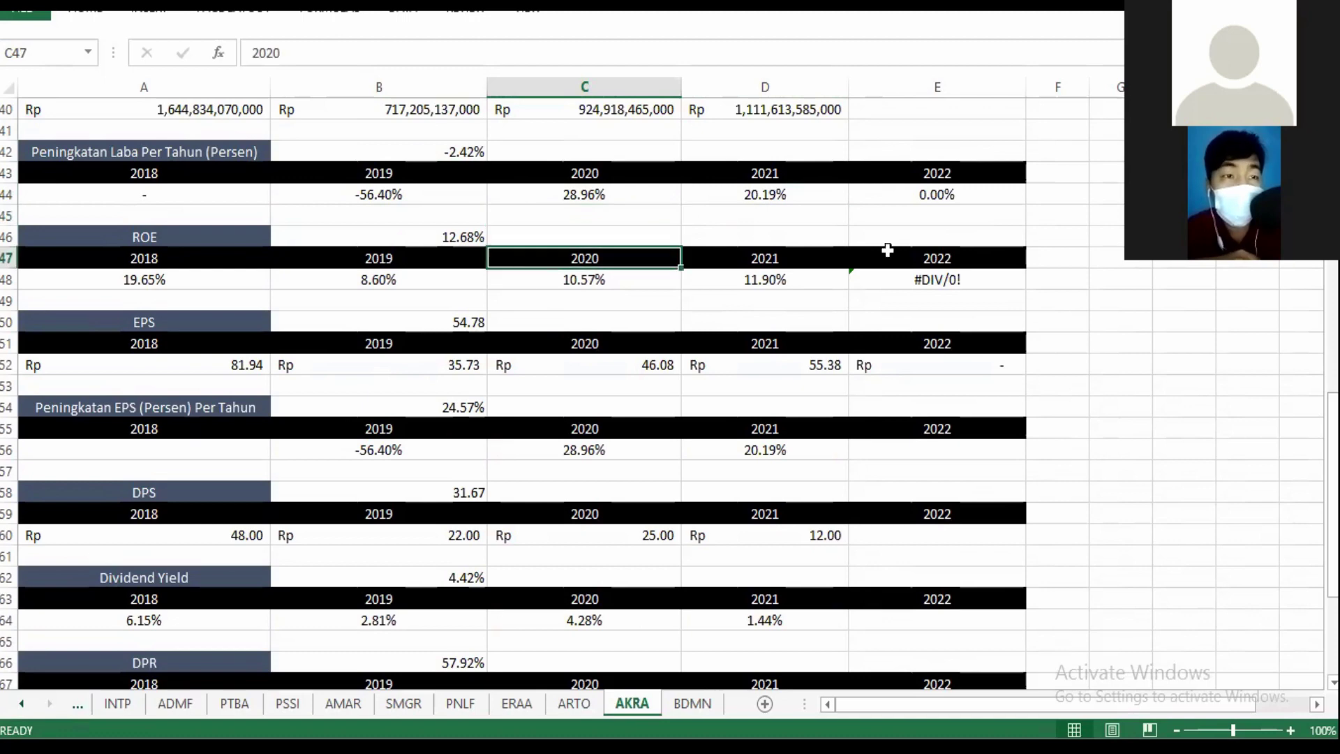
- Inspect the ROE formulas for 2018 through 2021 in cells A48 to D48
{"action": "scroll", "coordinate": [502, 283], "scroll_direction": "down", "scroll_amount": 1}
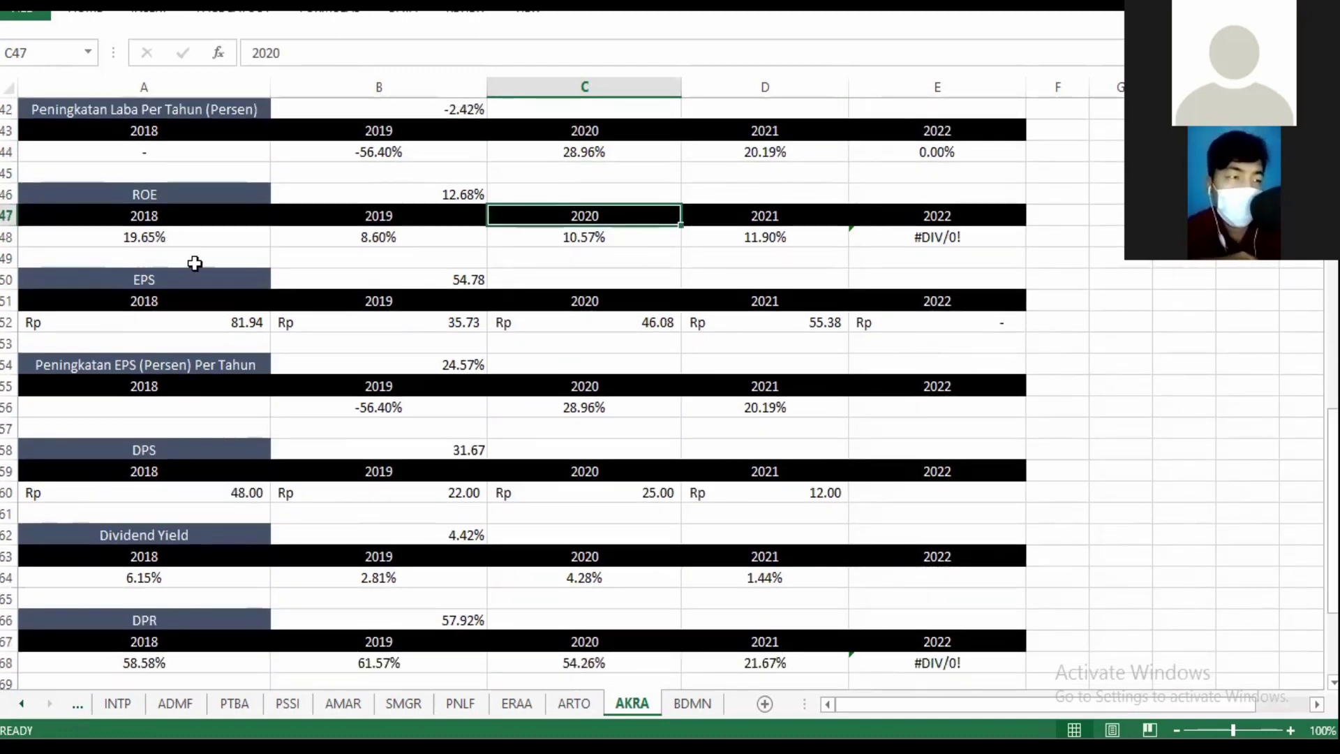
{"action": "left_click", "coordinate": [161, 243]}
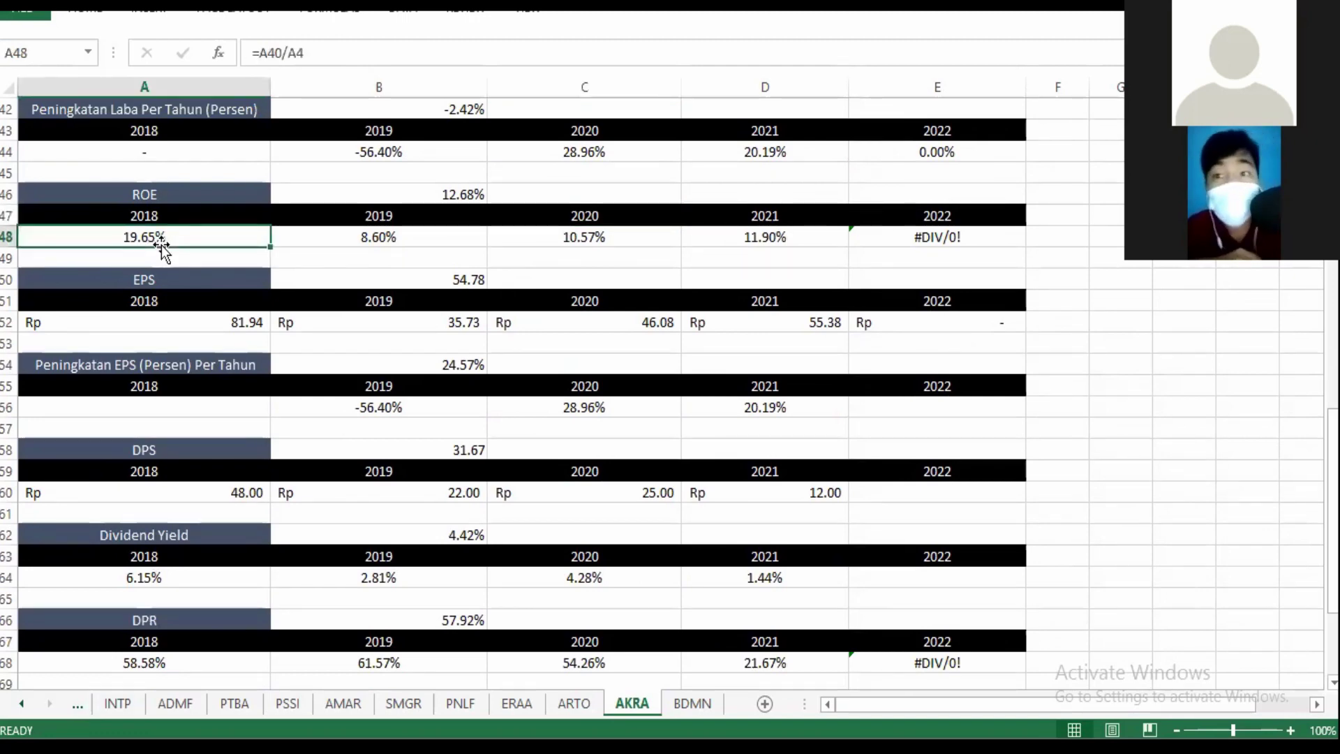
{"action": "left_click", "coordinate": [388, 242]}
{"action": "left_click", "coordinate": [600, 232]}
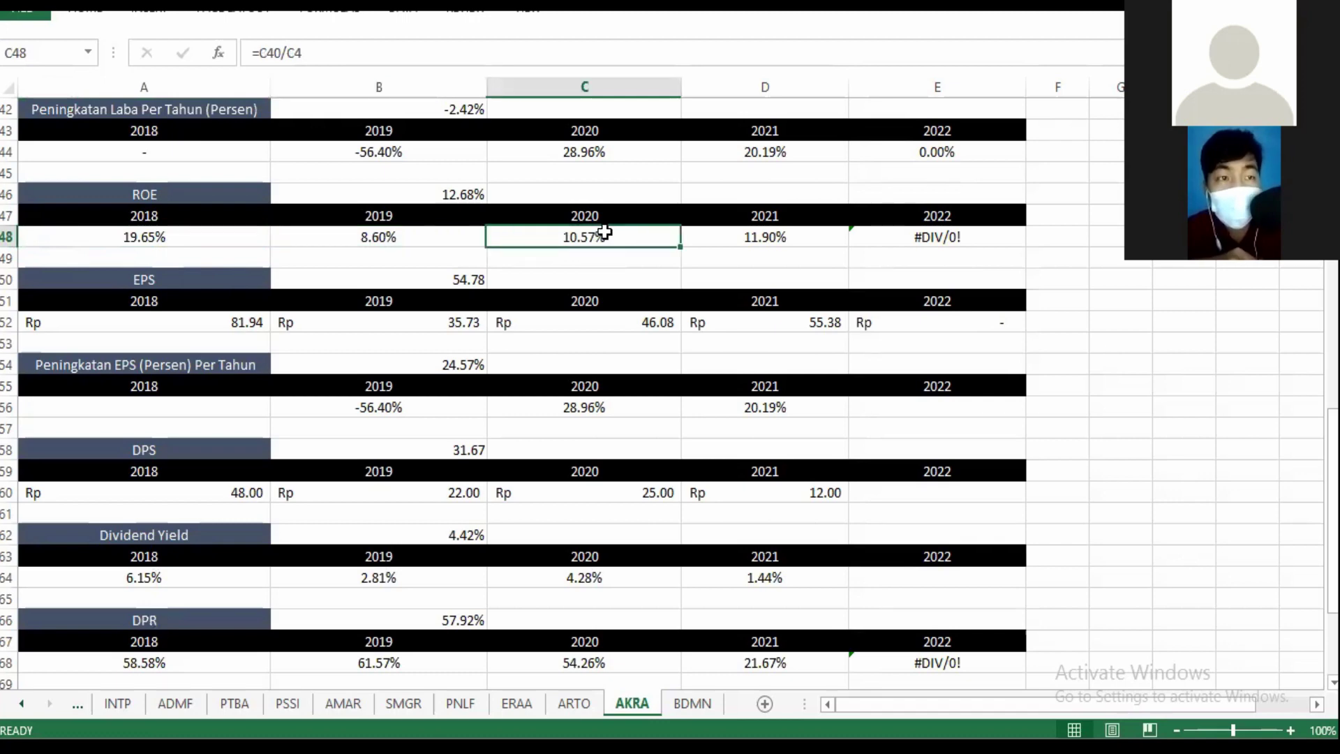
{"action": "left_click", "coordinate": [778, 233]}
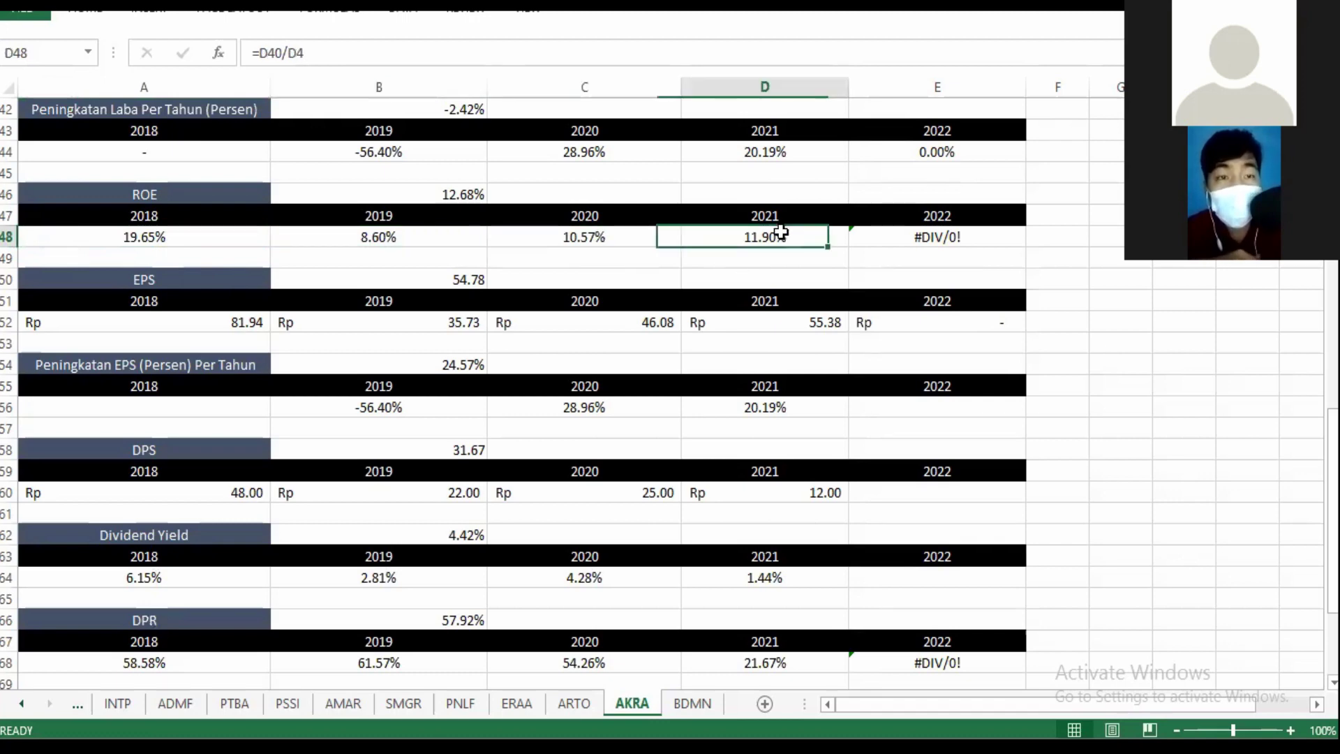
{"action": "left_click", "coordinate": [630, 224]}
{"action": "left_click", "coordinate": [742, 233]}
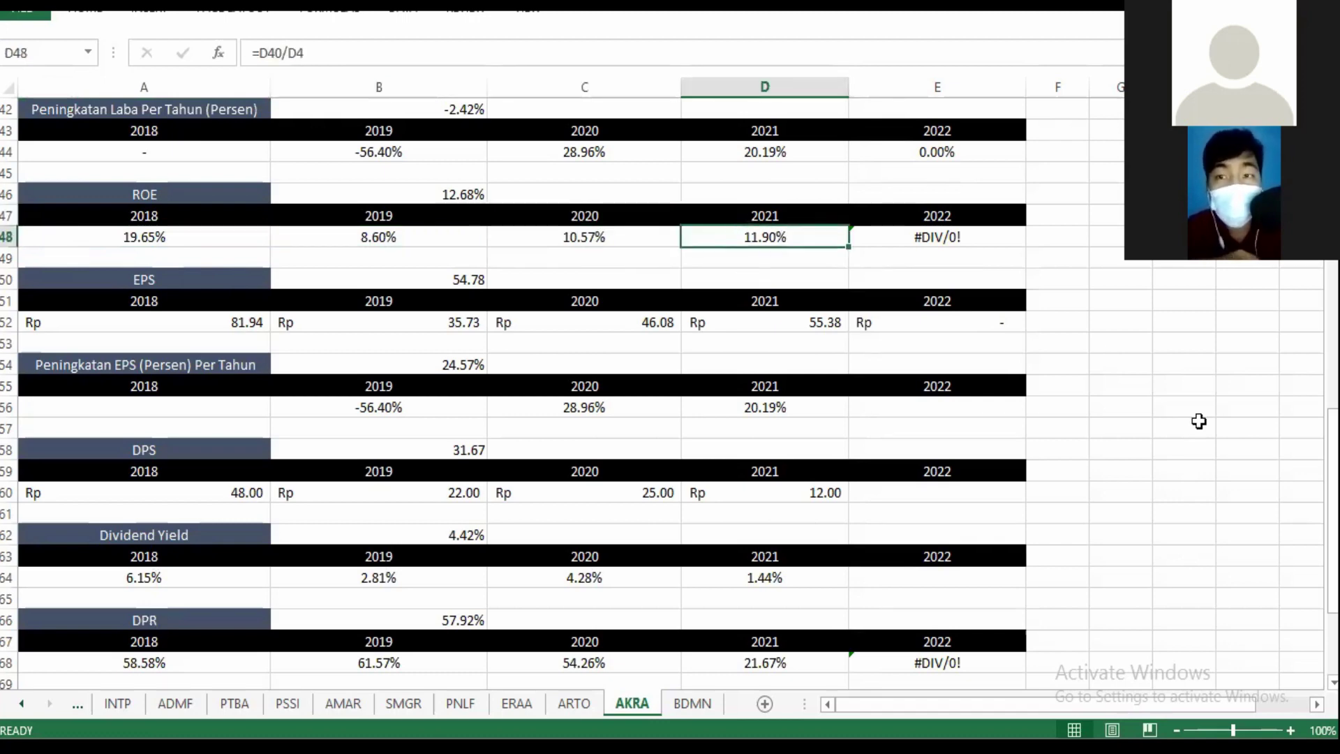
- Compare the 2020 ROE in C48 with the 2021 ROE in D48
{"action": "left_click_drag", "start_coordinate": [1332, 509], "coordinate": [1332, 532]}
{"action": "left_click", "coordinate": [593, 172]}
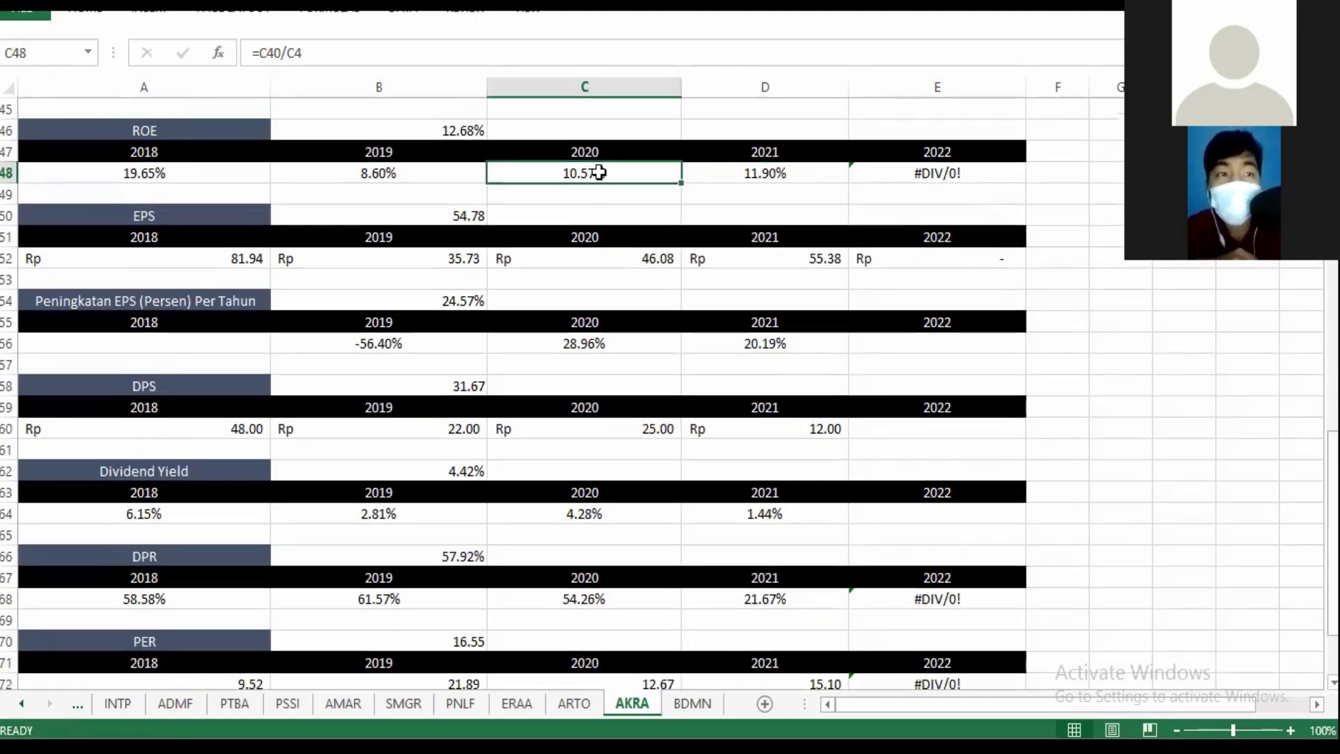
{"action": "left_click", "coordinate": [804, 174]}
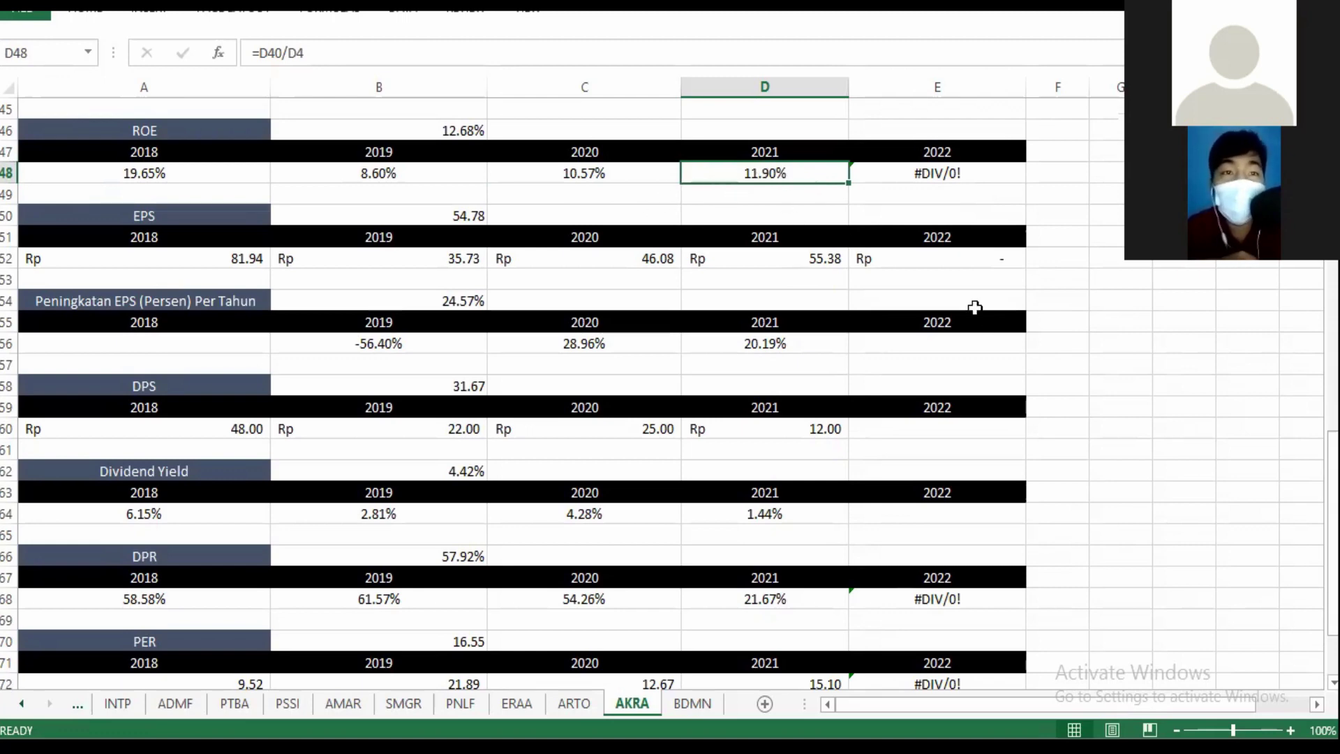
- Inspect the 2021 EPS formula in D52
{"action": "left_click_drag", "start_coordinate": [1332, 513], "coordinate": [1331, 508]}
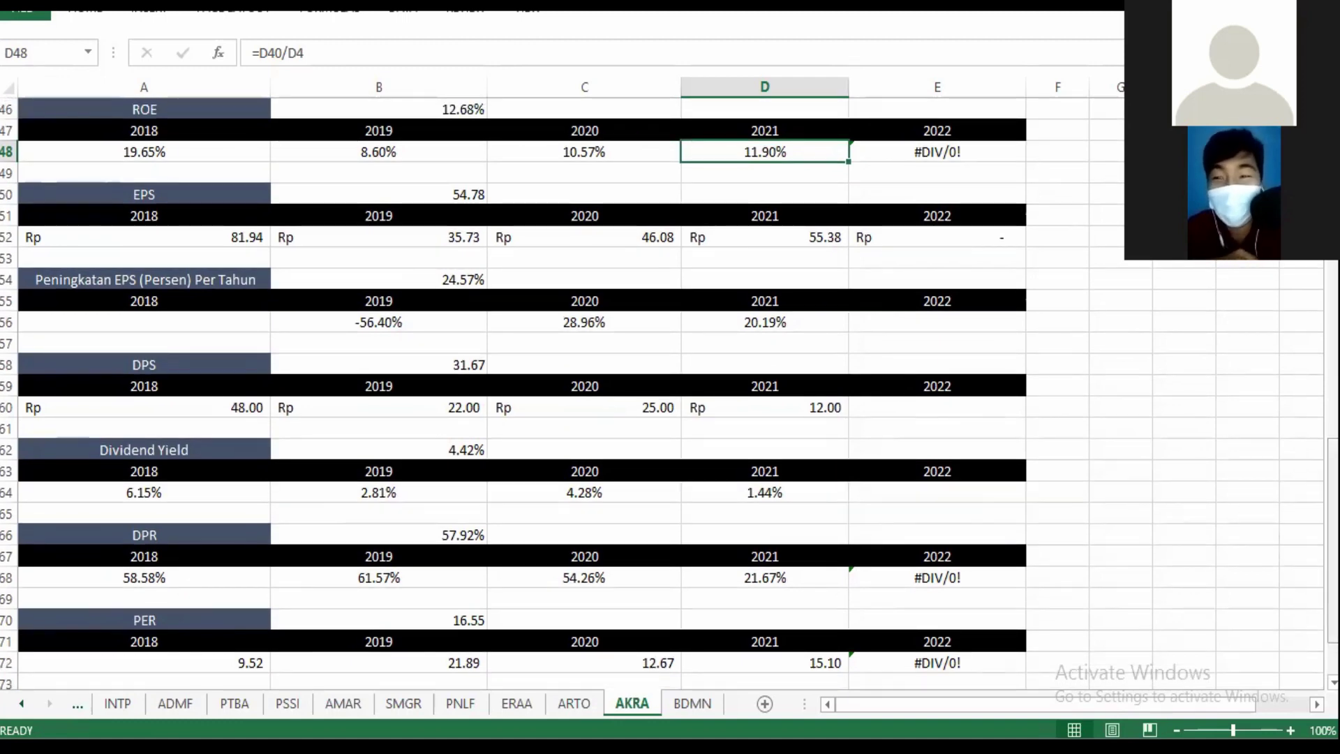
{"action": "left_click_drag", "start_coordinate": [1331, 527], "coordinate": [1332, 530]}
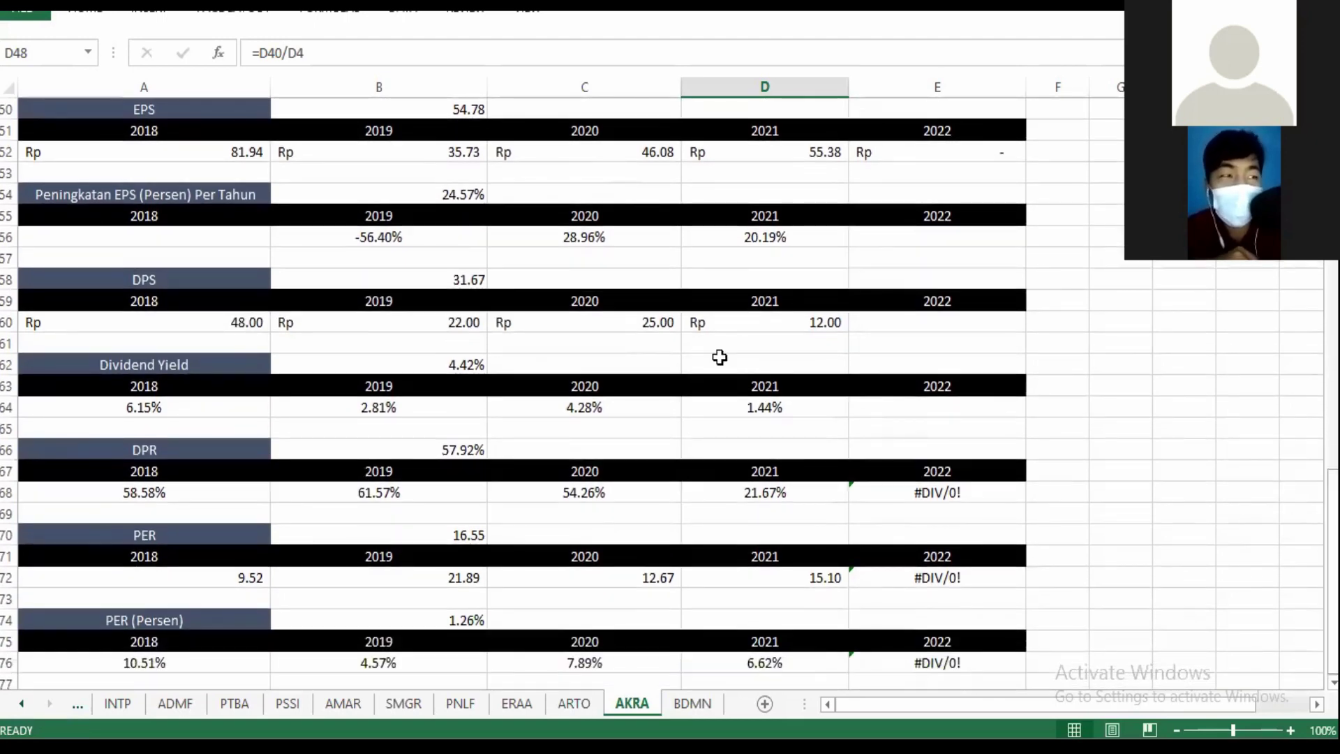
{"action": "left_click", "coordinate": [810, 137]}
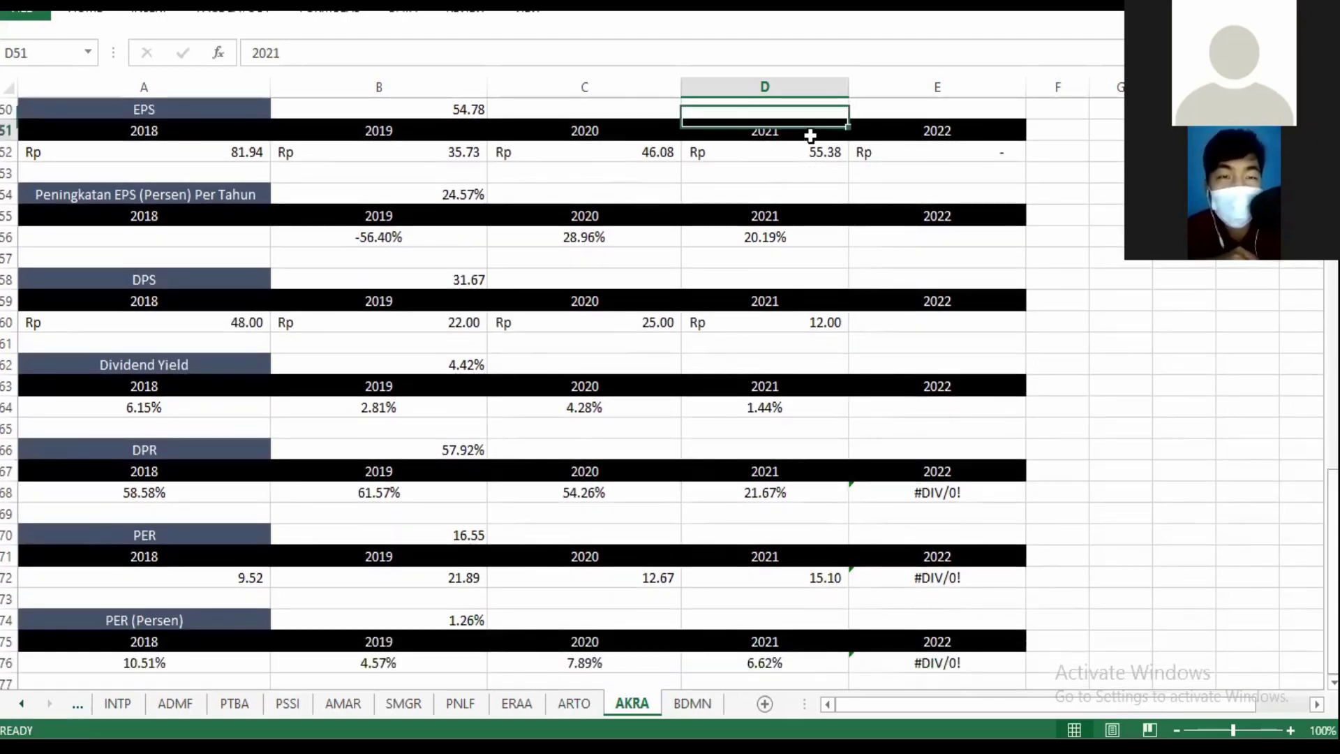
{"action": "left_click", "coordinate": [763, 153]}
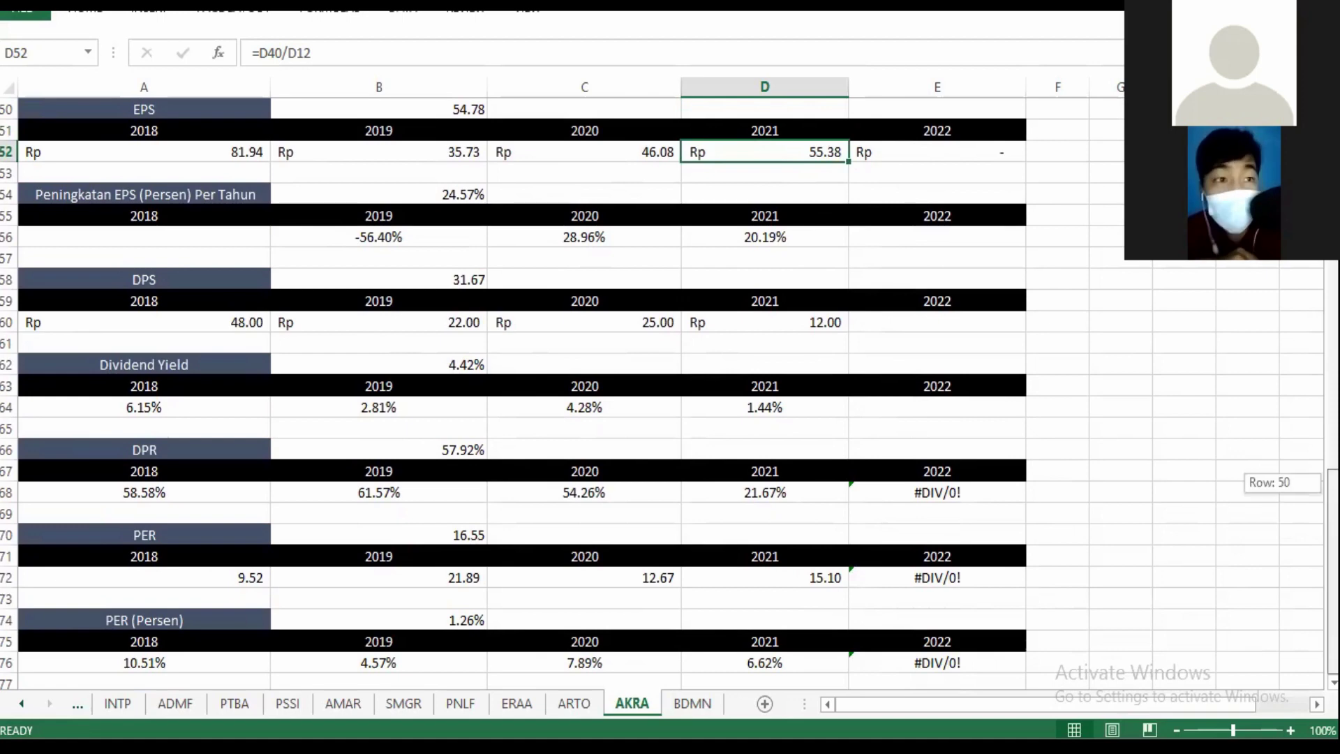
- Review the DPS entries for 2018, 2019 and 2020 in cells A60 to C60
{"action": "left_click", "coordinate": [235, 330]}
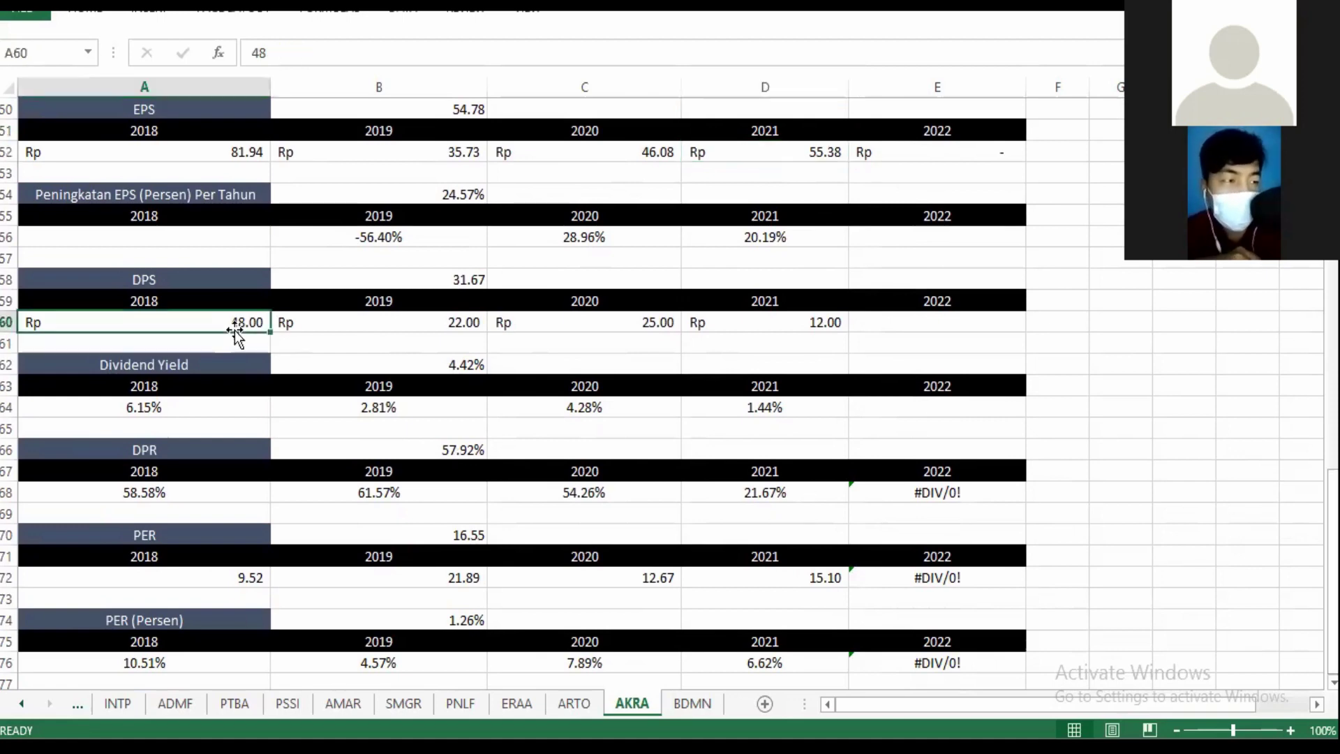
{"action": "left_click", "coordinate": [407, 339]}
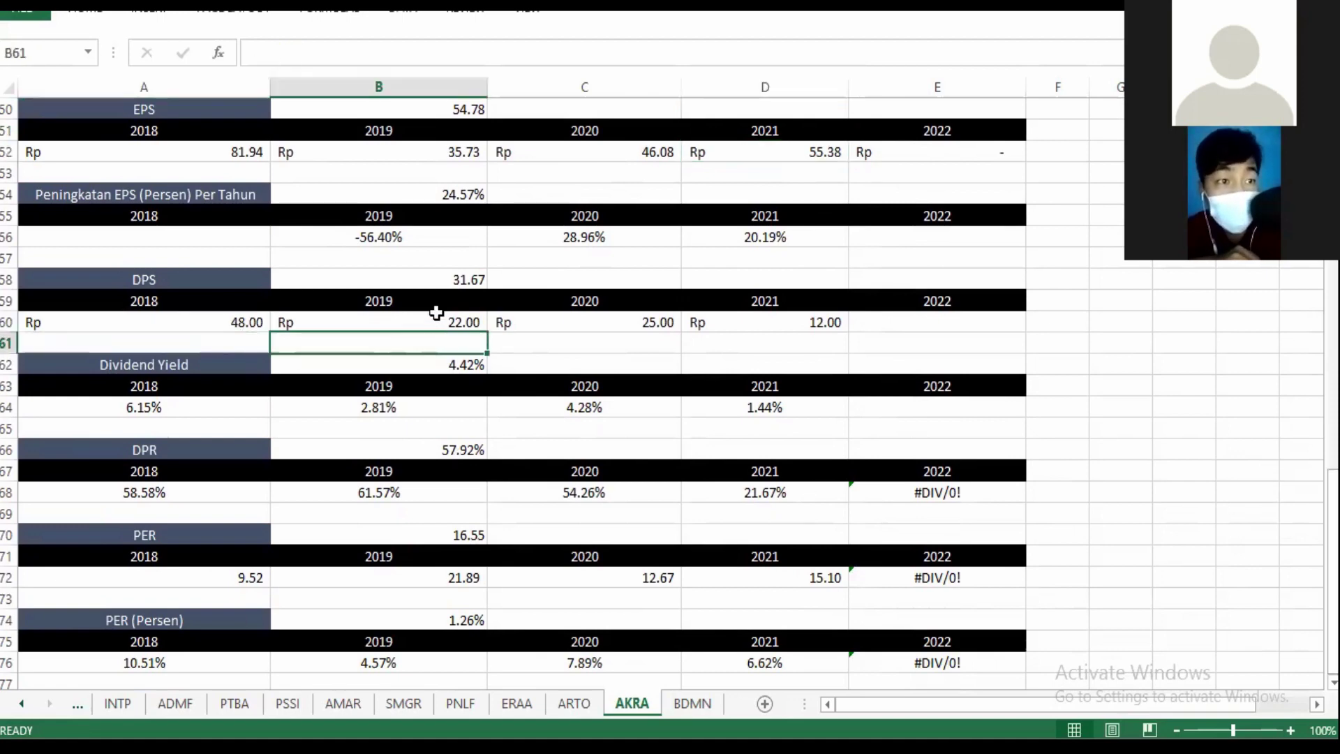
{"action": "left_click", "coordinate": [437, 315]}
{"action": "left_click", "coordinate": [613, 322]}
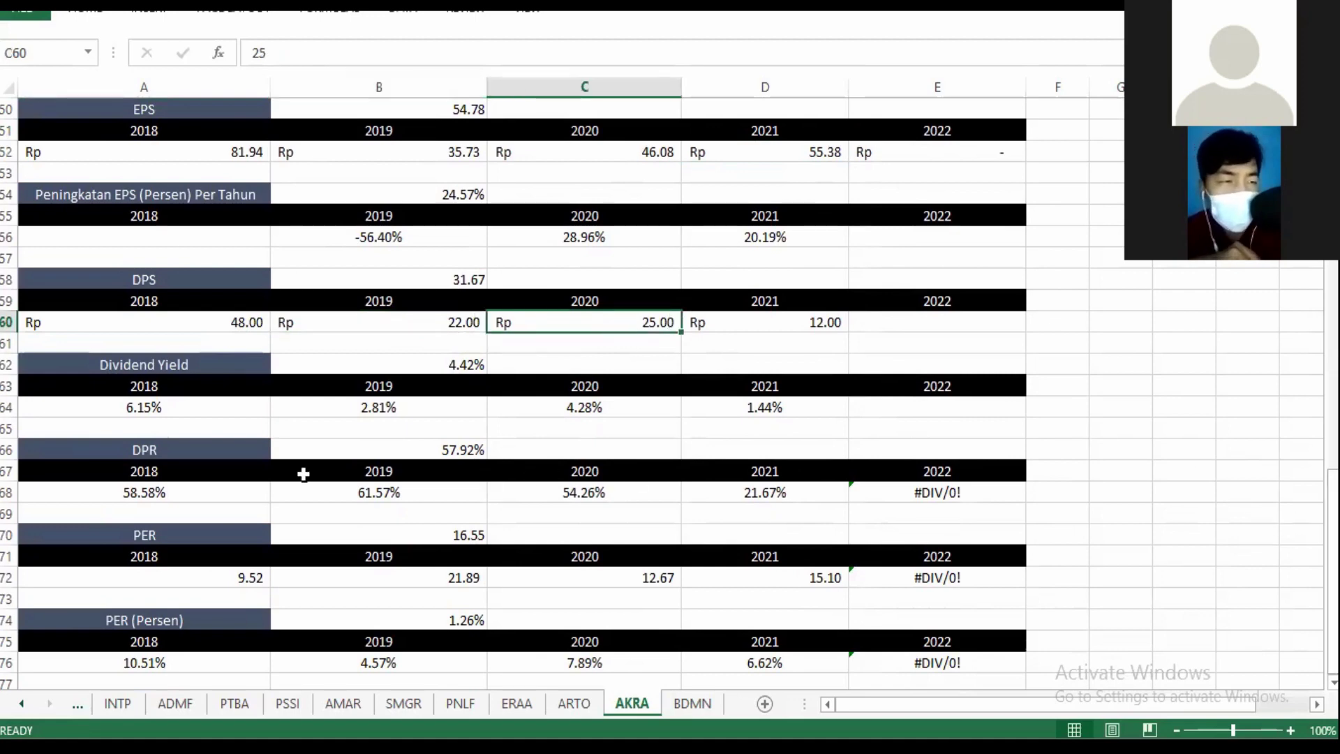
- Inspect the Dividend Yield formulas for 2018 through 2021 in cells A64 to D64
{"action": "left_click", "coordinate": [151, 403]}
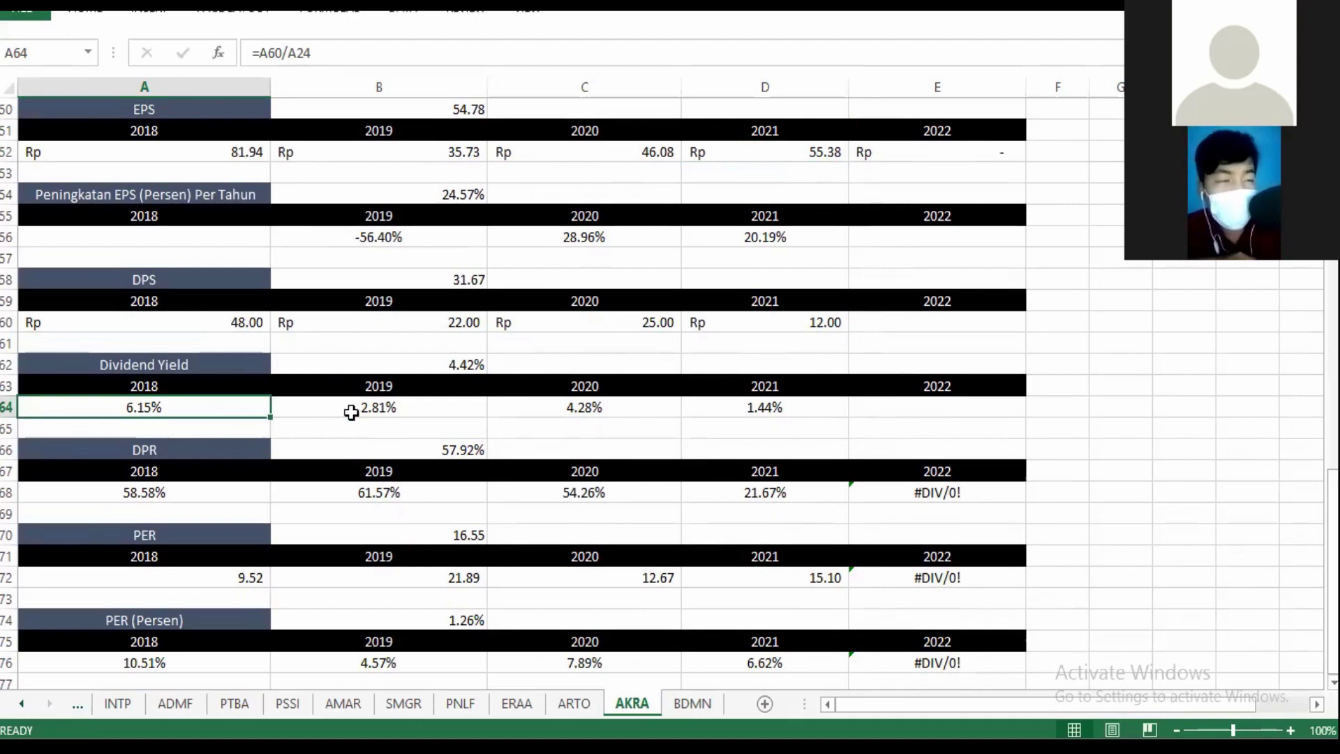
{"action": "left_click", "coordinate": [392, 411]}
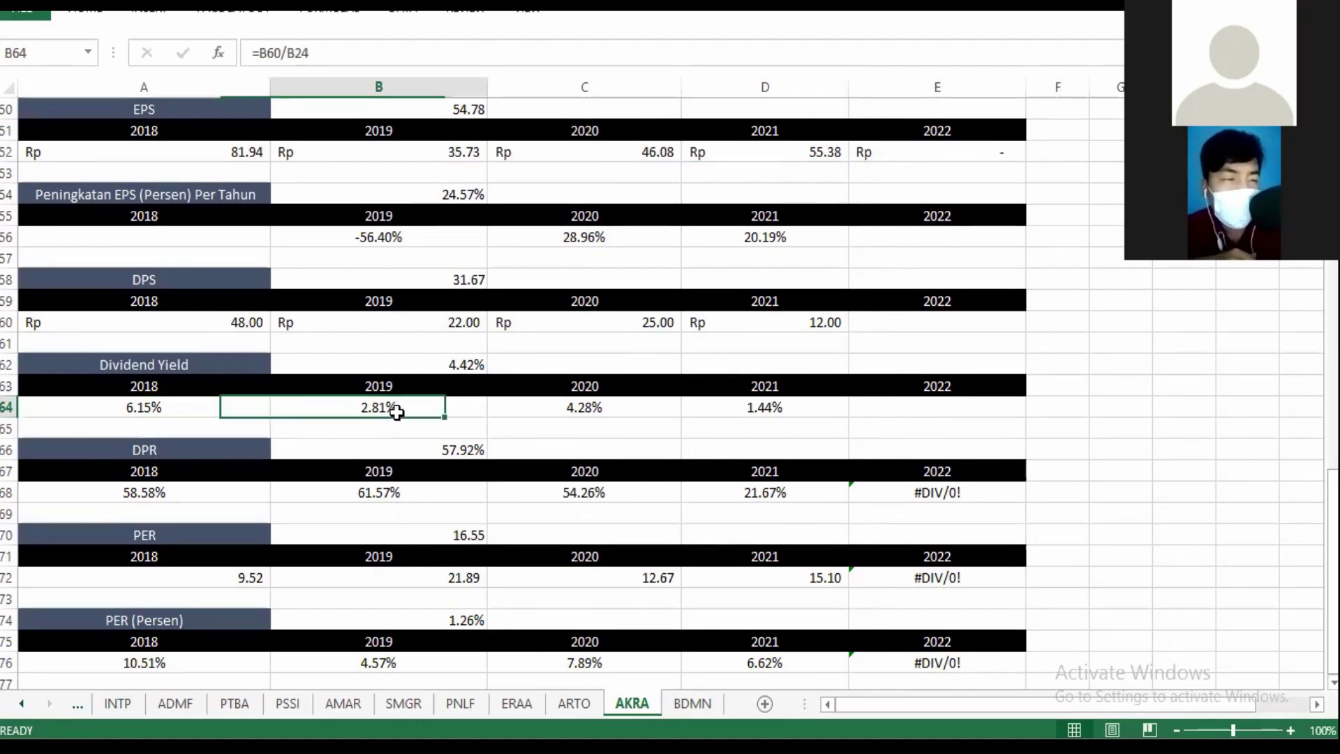
{"action": "left_click", "coordinate": [589, 410]}
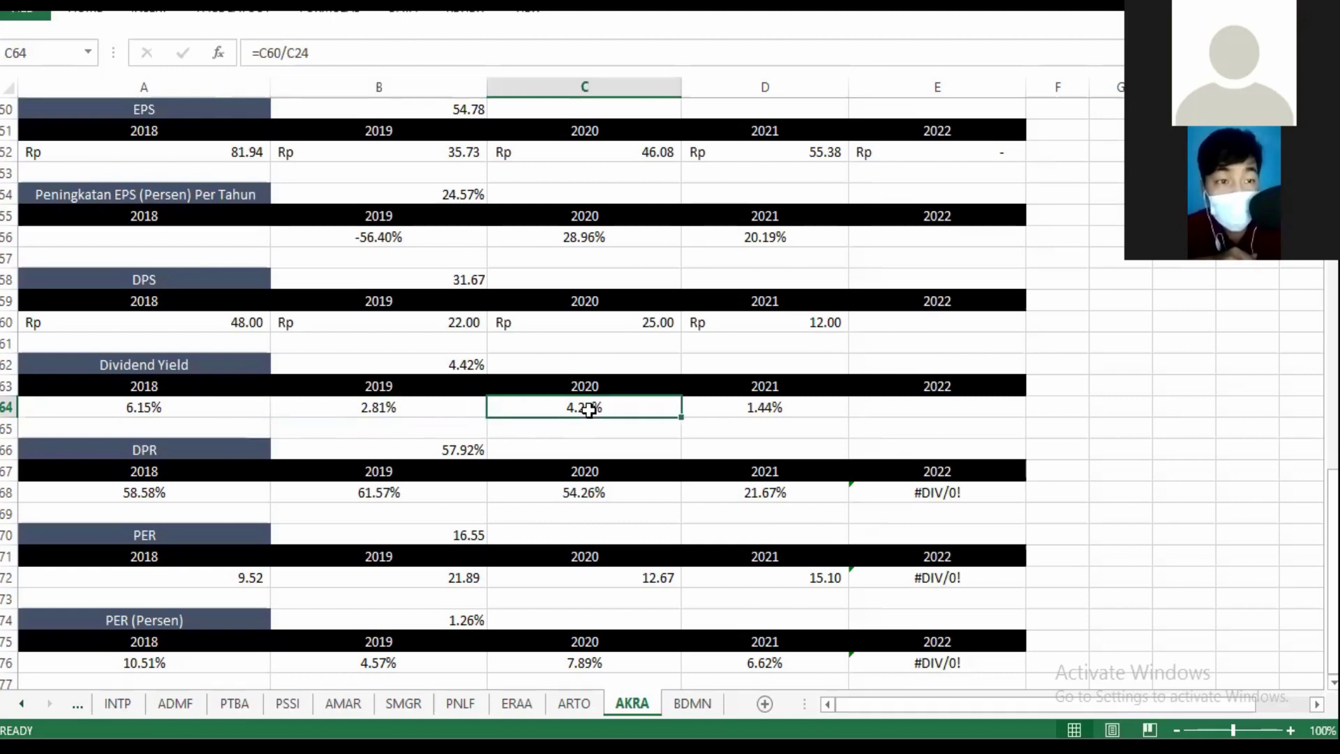
{"action": "left_click", "coordinate": [783, 409]}
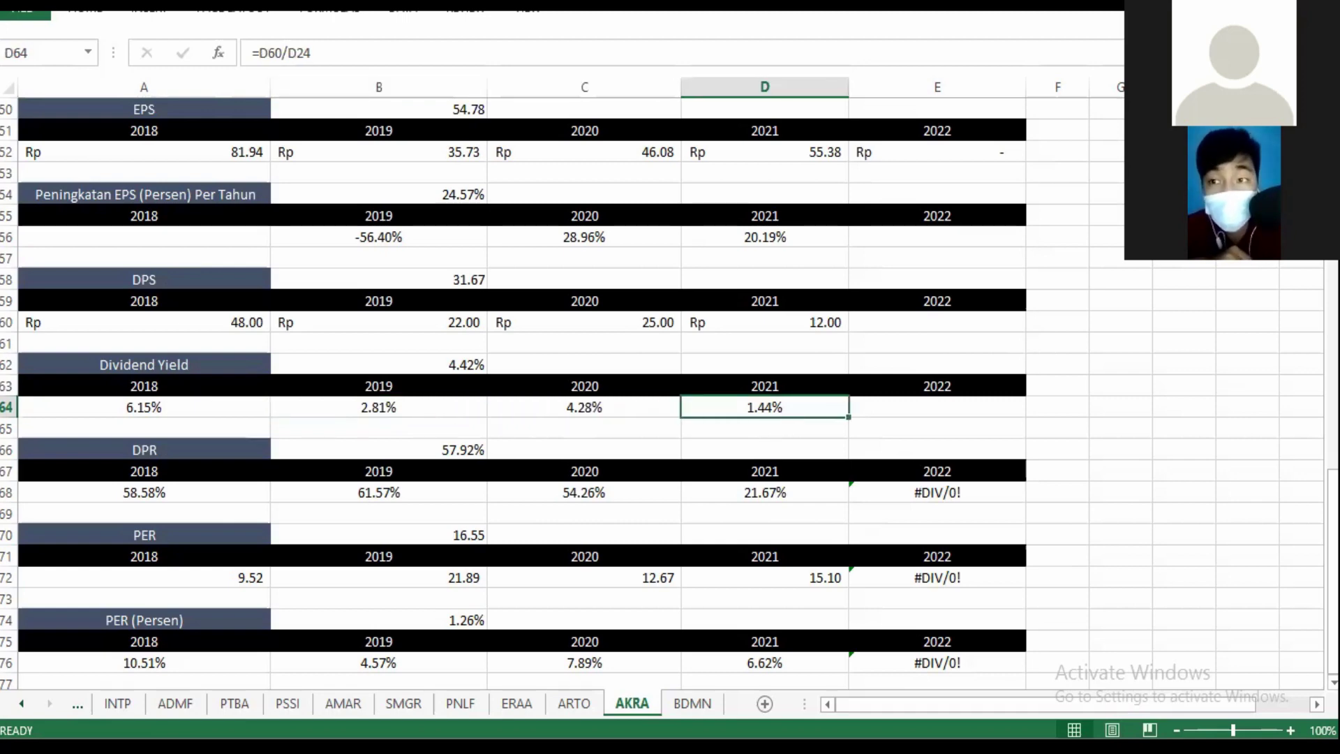
{"action": "left_click_drag", "start_coordinate": [1333, 500], "coordinate": [1333, 499]}
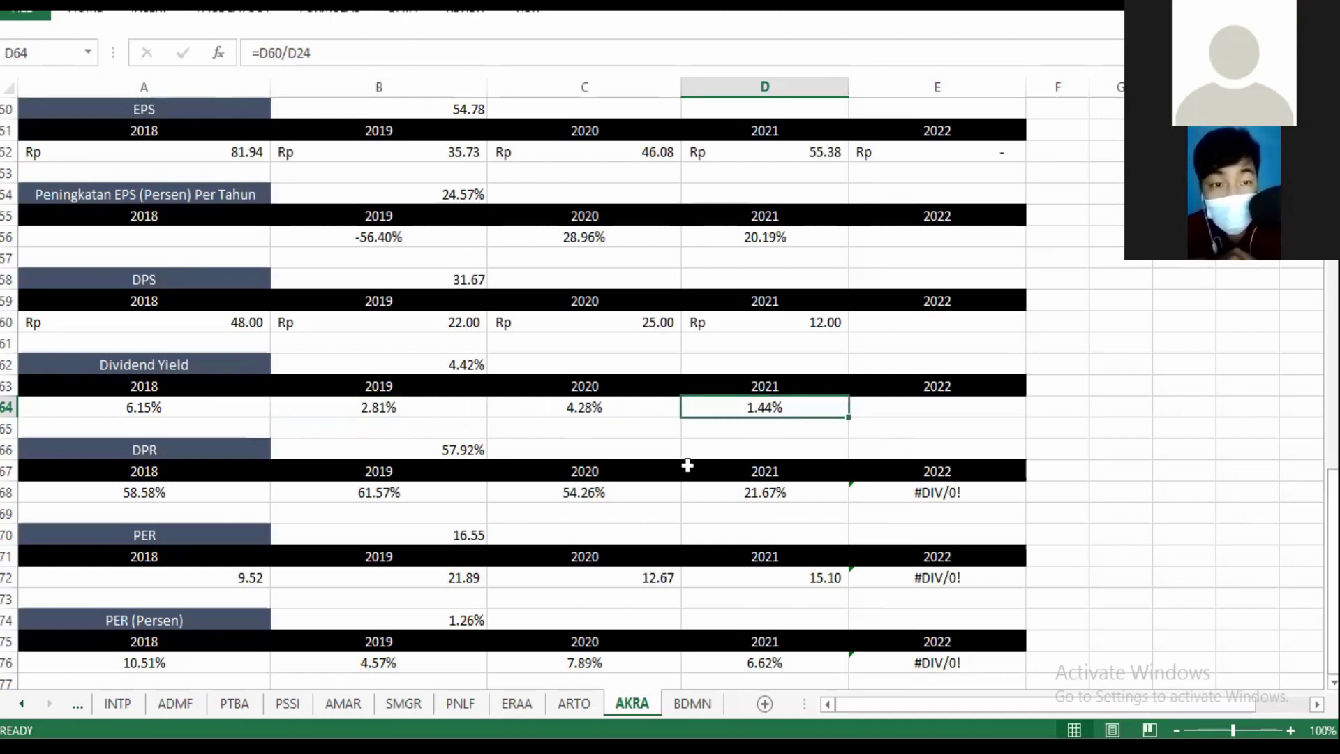
- Switch to the web browser and search Google for "dividend history akra"
{"action": "key", "text": "alt+Tab"}
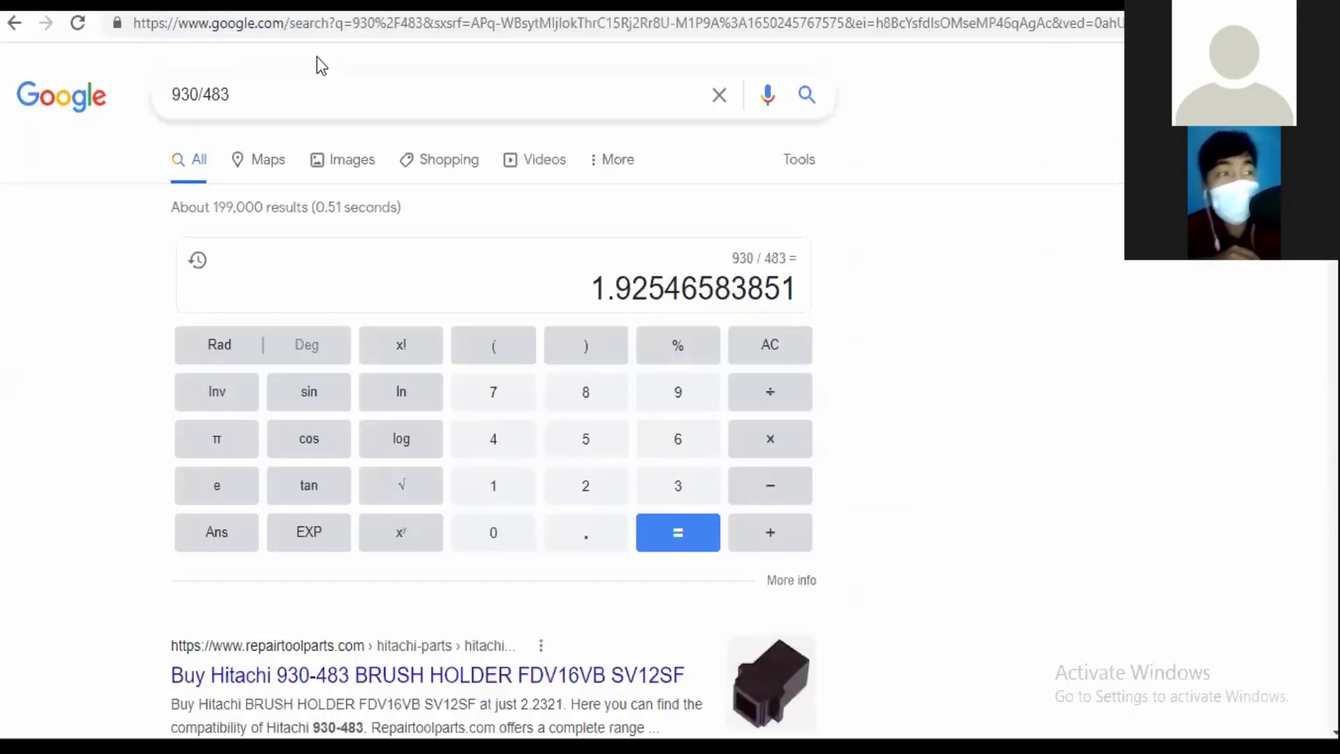
{"action": "left_click", "coordinate": [293, 82]}
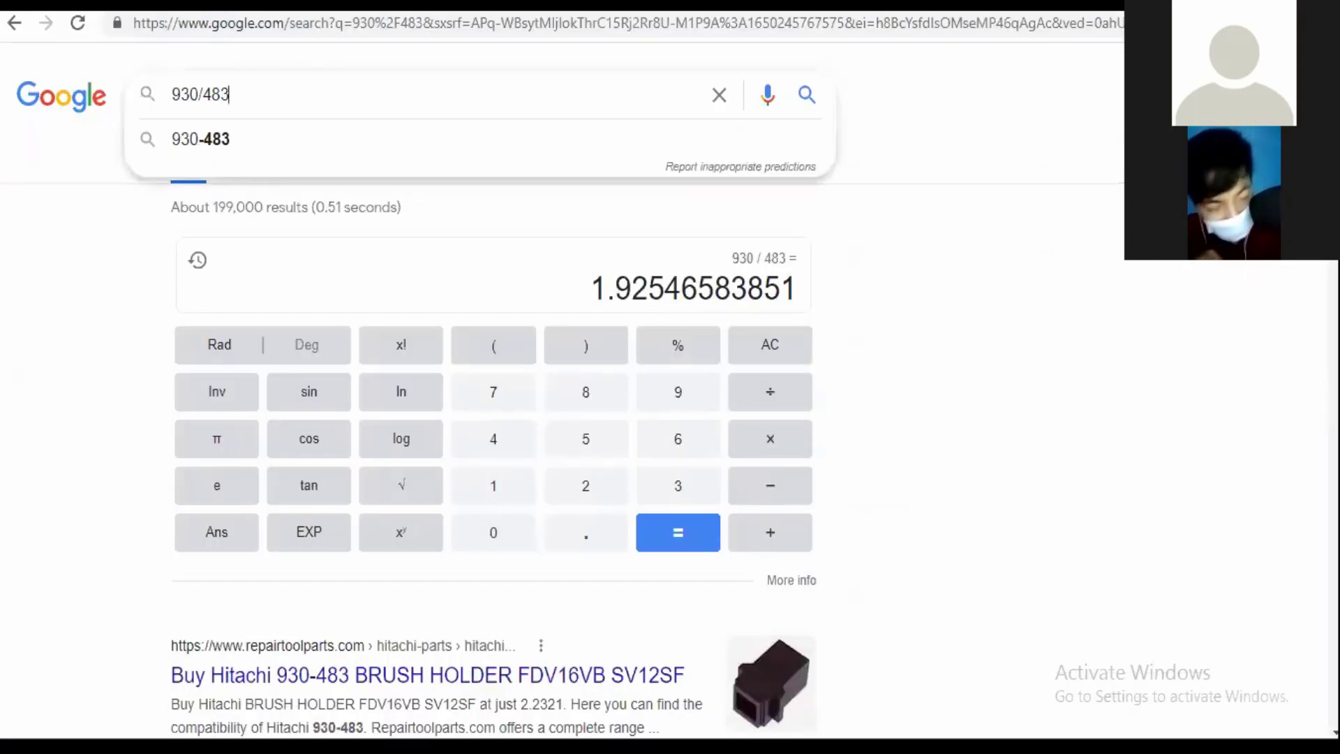
{"action": "key", "text": "ctrl+a"}
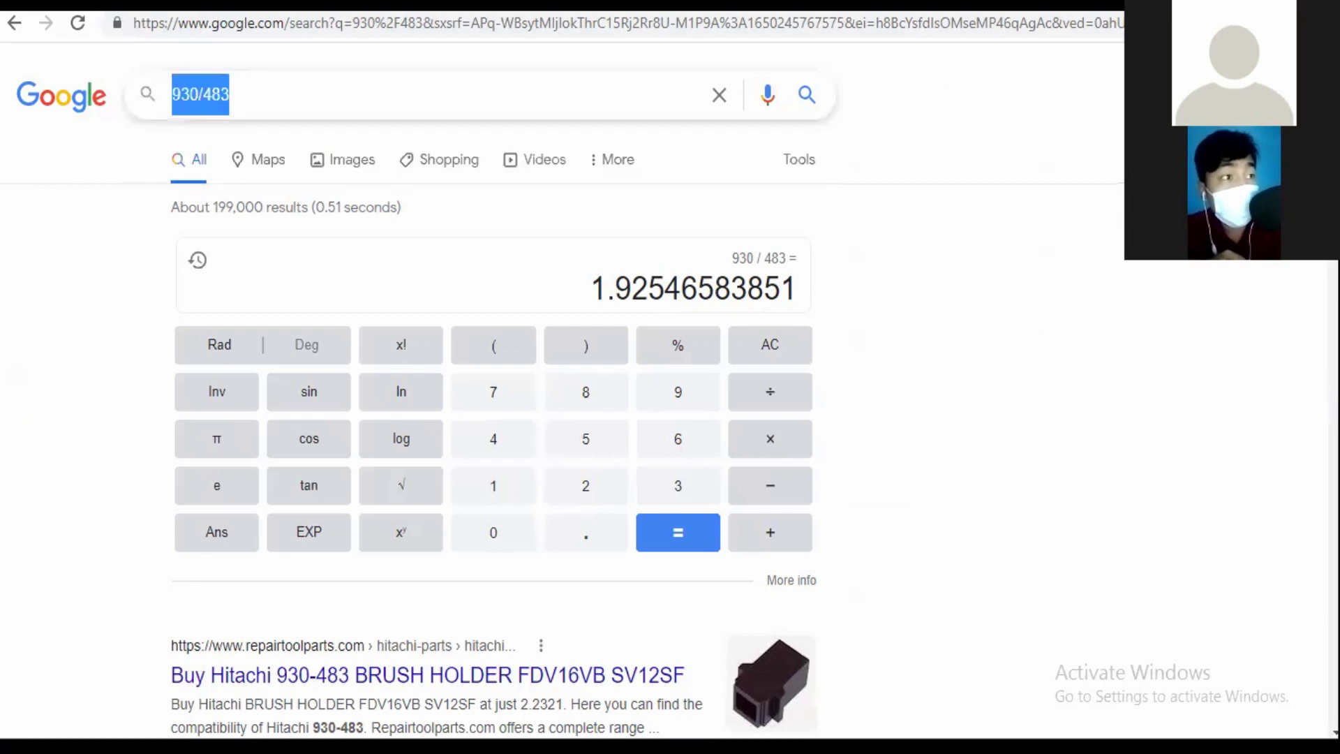
{"action": "type", "text": "dividend history a"}
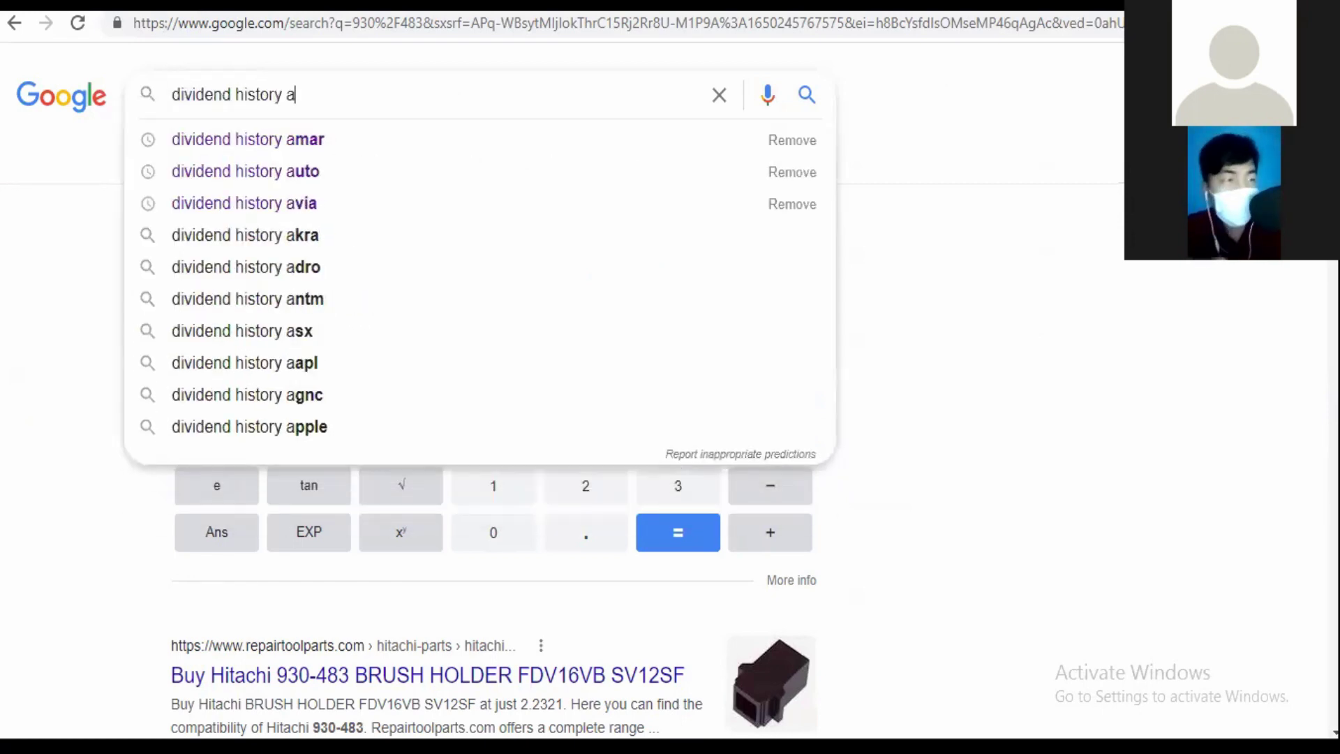
{"action": "type", "text": "kra"}
{"action": "key", "text": "Return"}
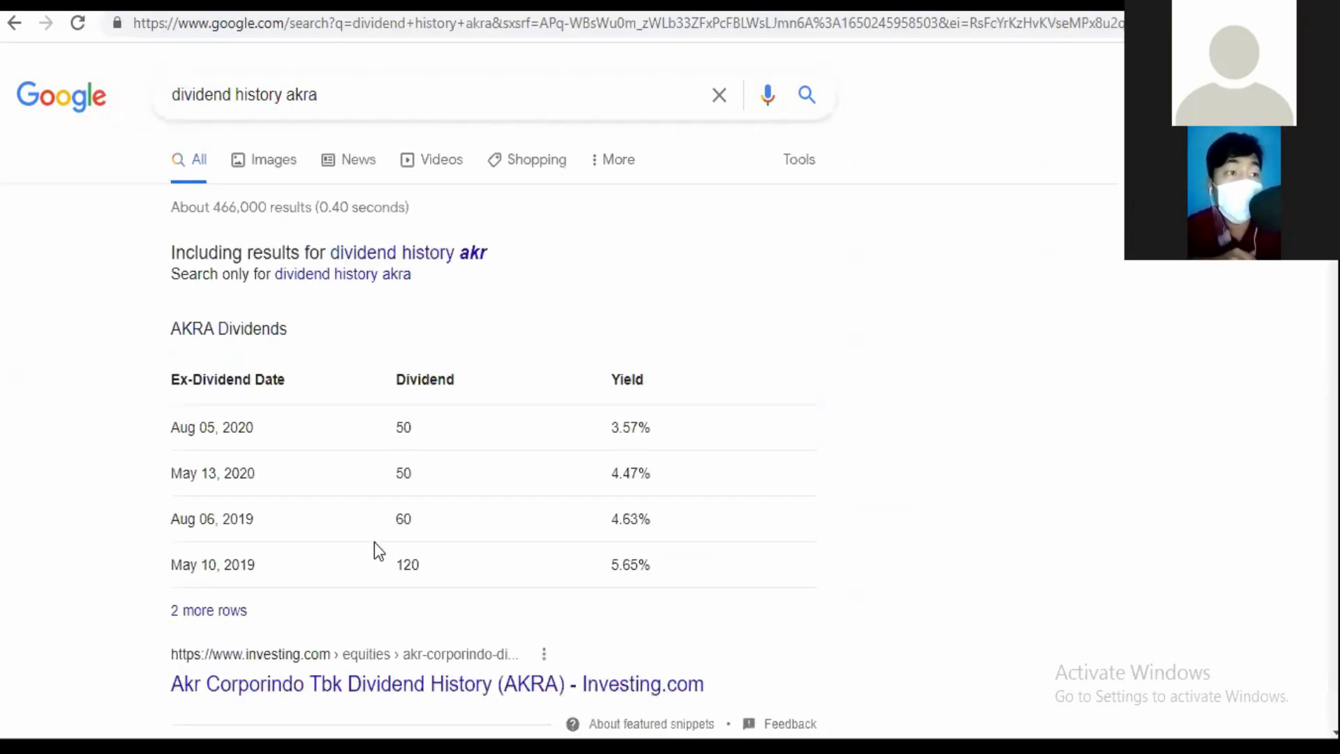
- Open the Investing.com dividend history page for AKRA and examine the ex-dividend dates, dividends and yields in its table
{"action": "left_click", "coordinate": [501, 683]}
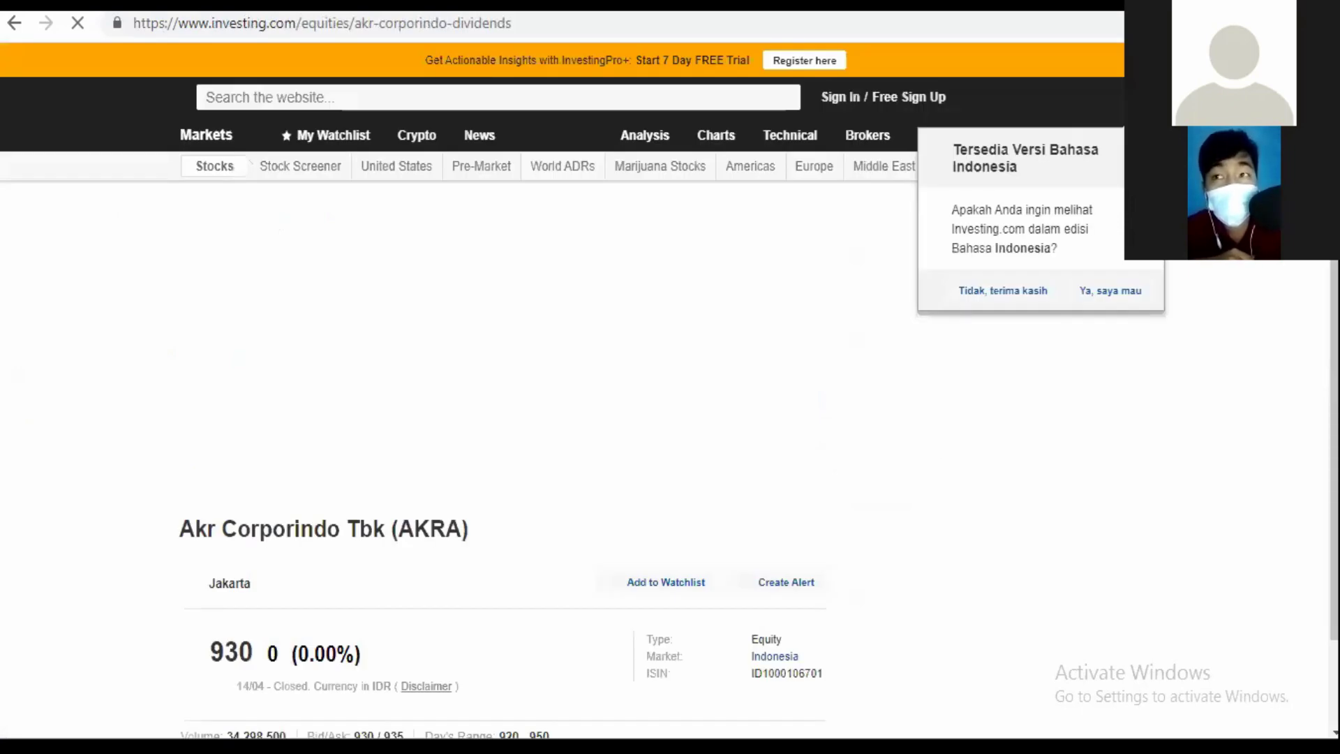
{"action": "scroll", "coordinate": [503, 454], "scroll_direction": "down", "scroll_amount": 5}
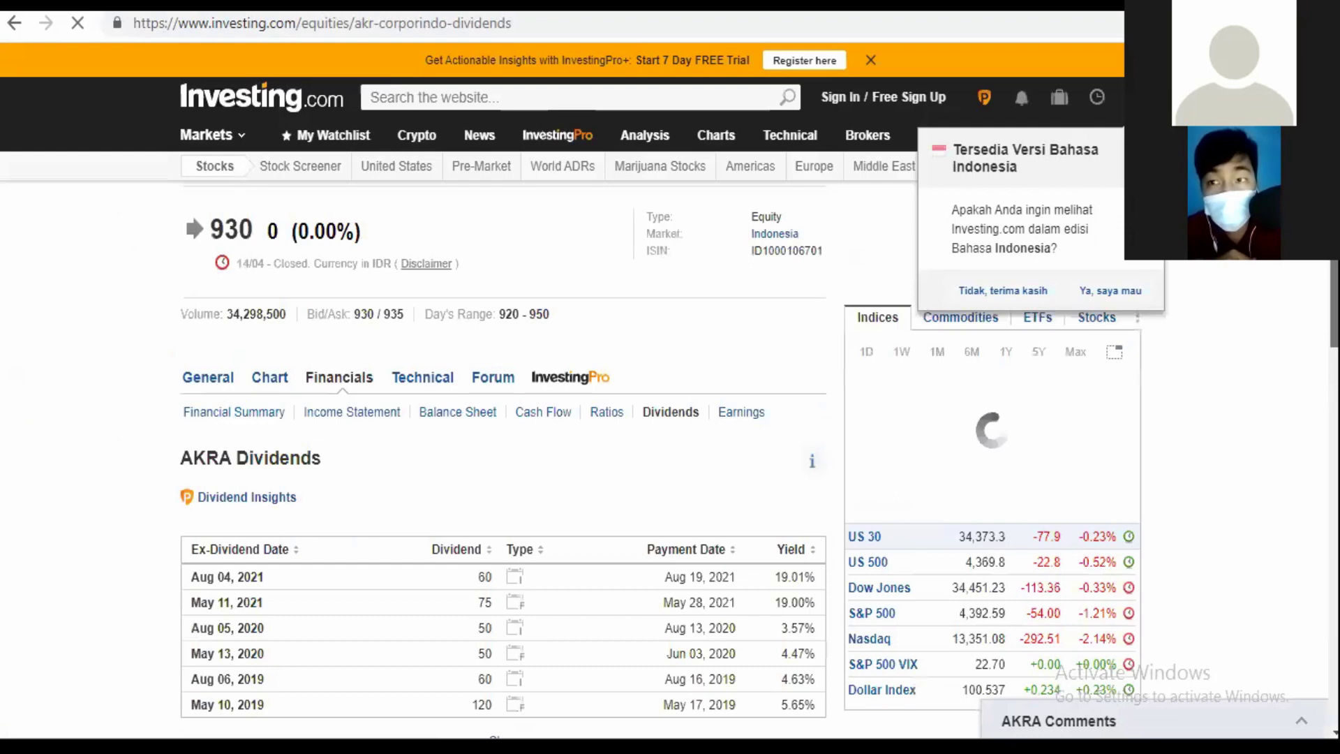
{"action": "scroll", "coordinate": [503, 453], "scroll_direction": "down", "scroll_amount": 4}
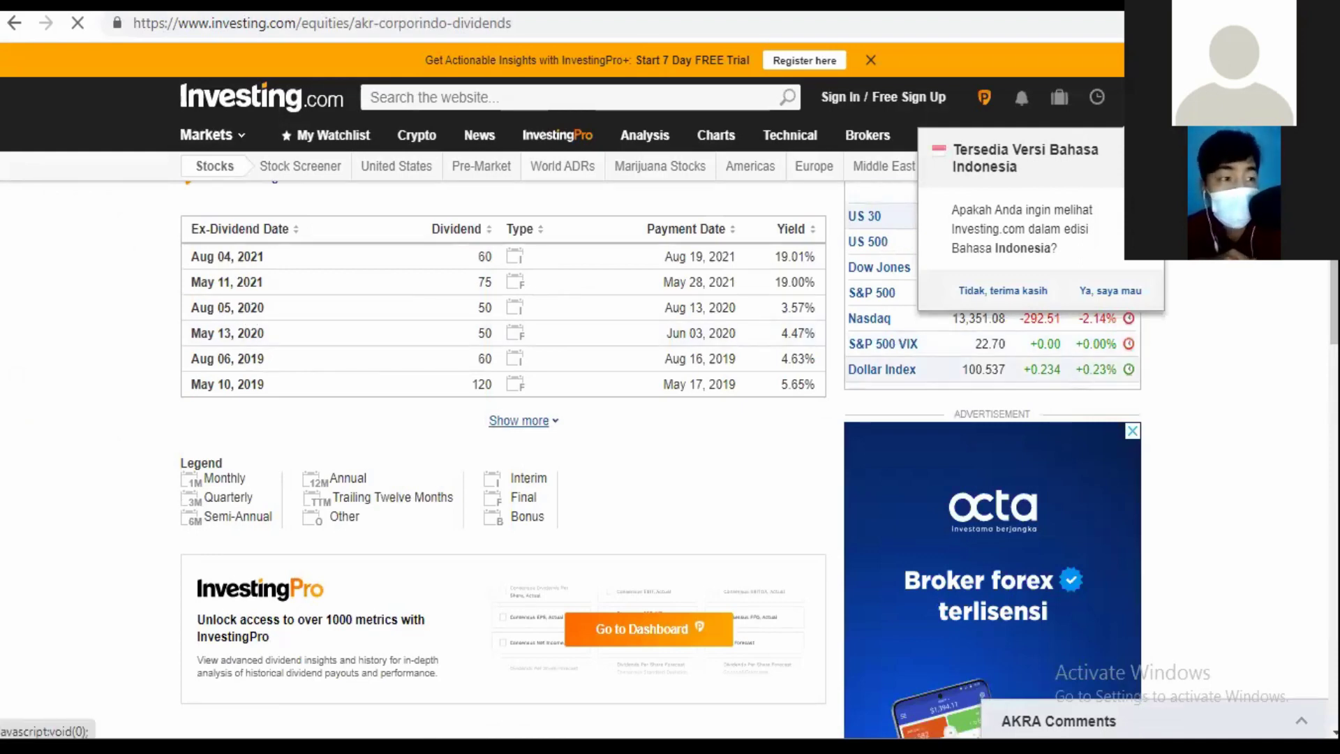
{"action": "scroll", "coordinate": [518, 420], "scroll_direction": "up", "scroll_amount": 10}
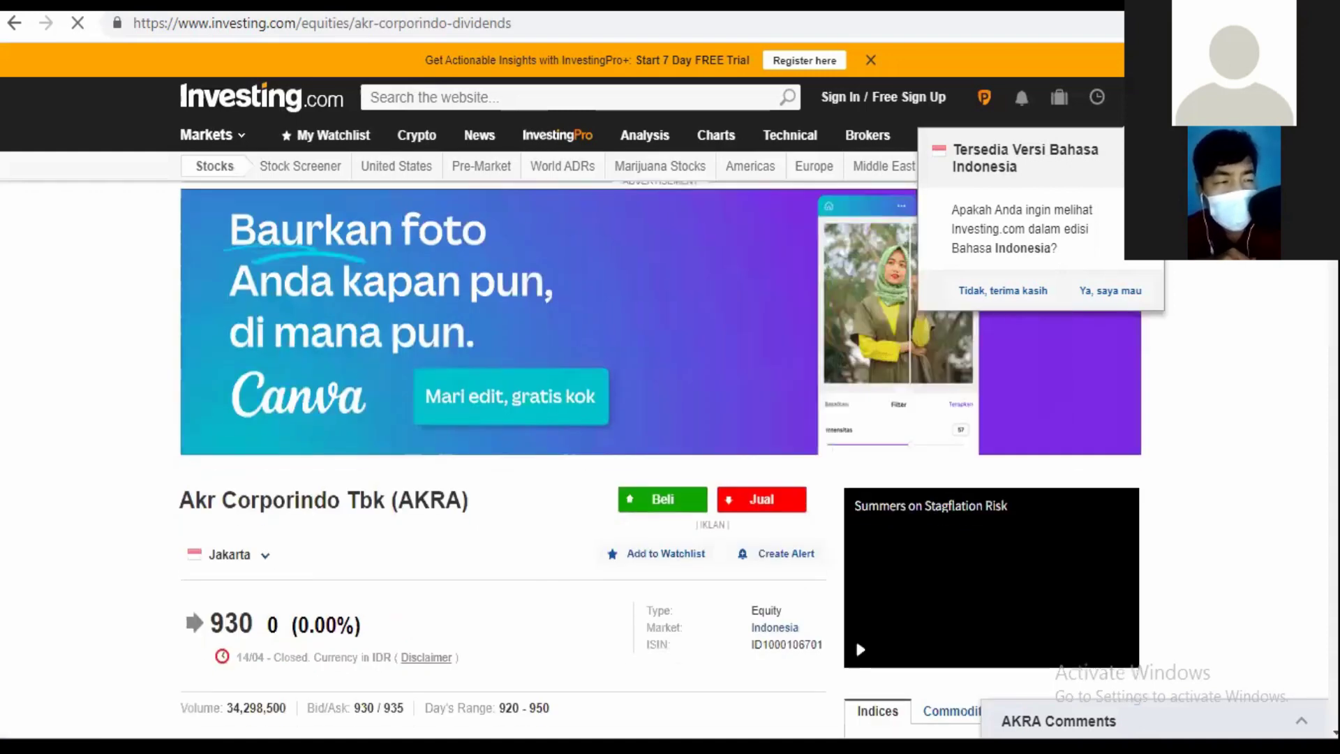
{"action": "scroll", "coordinate": [518, 420], "scroll_direction": "down", "scroll_amount": 4}
{"action": "scroll", "coordinate": [519, 420], "scroll_direction": "down", "scroll_amount": 7}
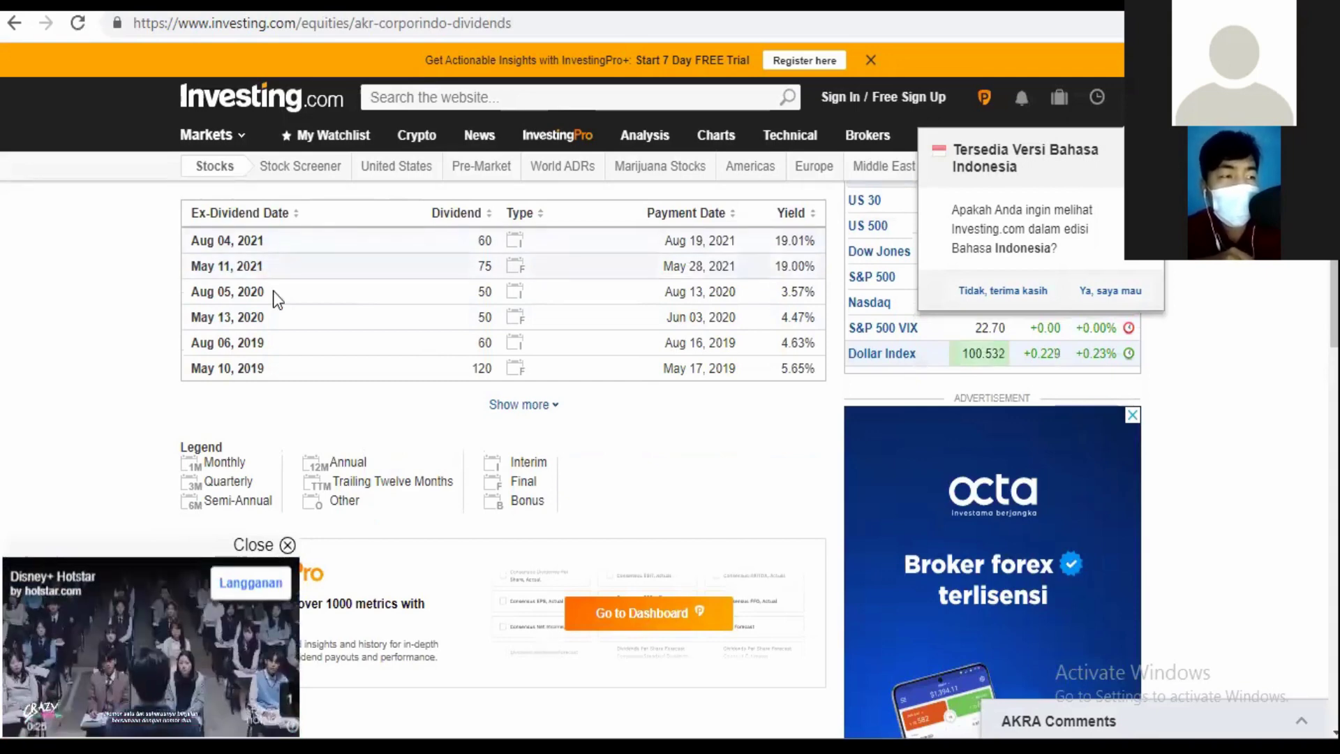
- Return to the Google results and search for "dividen akra 2022"
{"action": "left_click", "coordinate": [12, 24]}
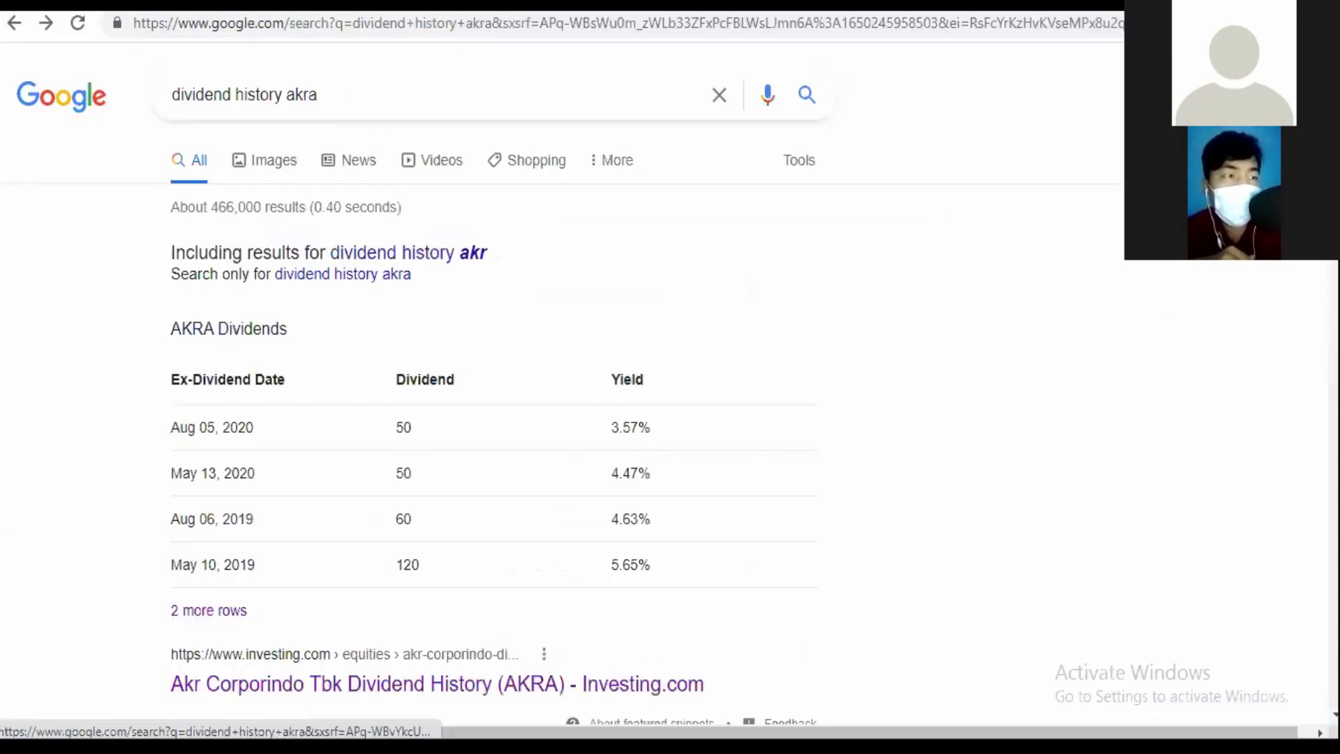
{"action": "triple_click", "coordinate": [349, 94]}
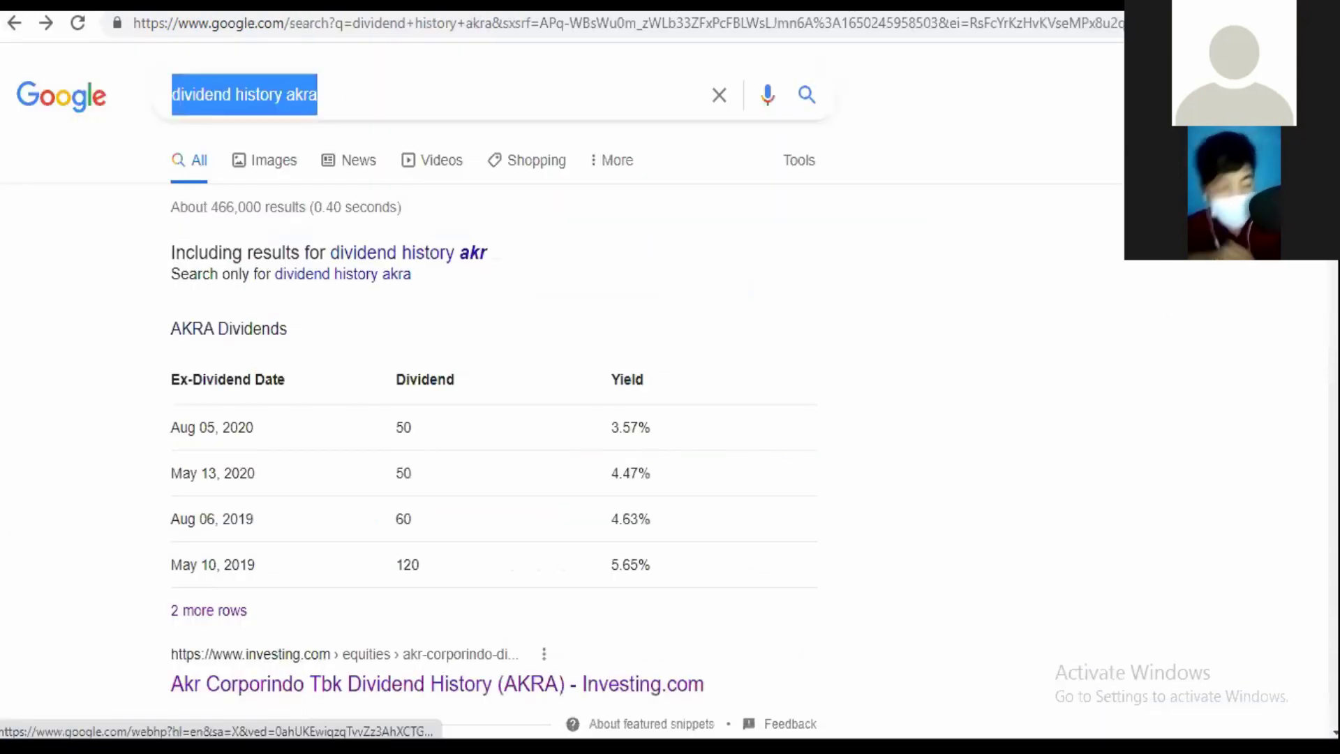
{"action": "type", "text": "divid"}
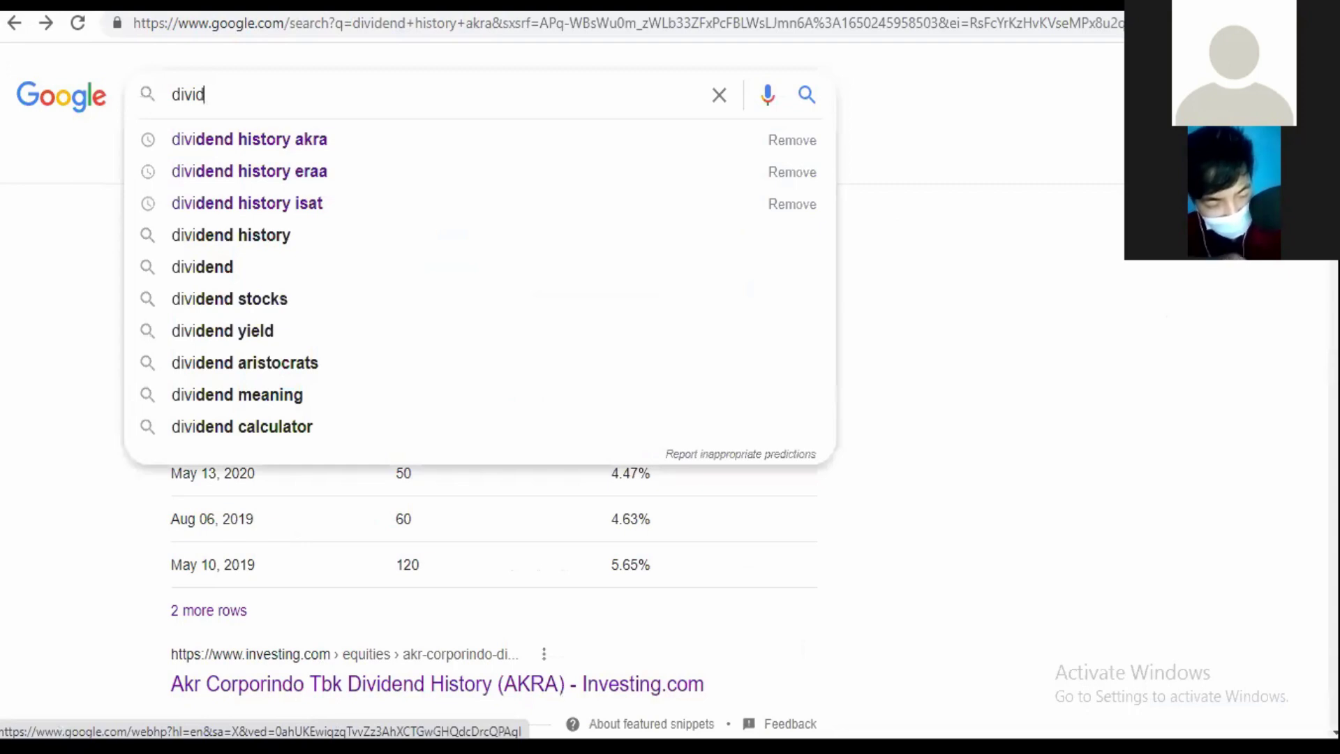
{"action": "type", "text": "en akra 2022"}
{"action": "key", "text": "Return"}
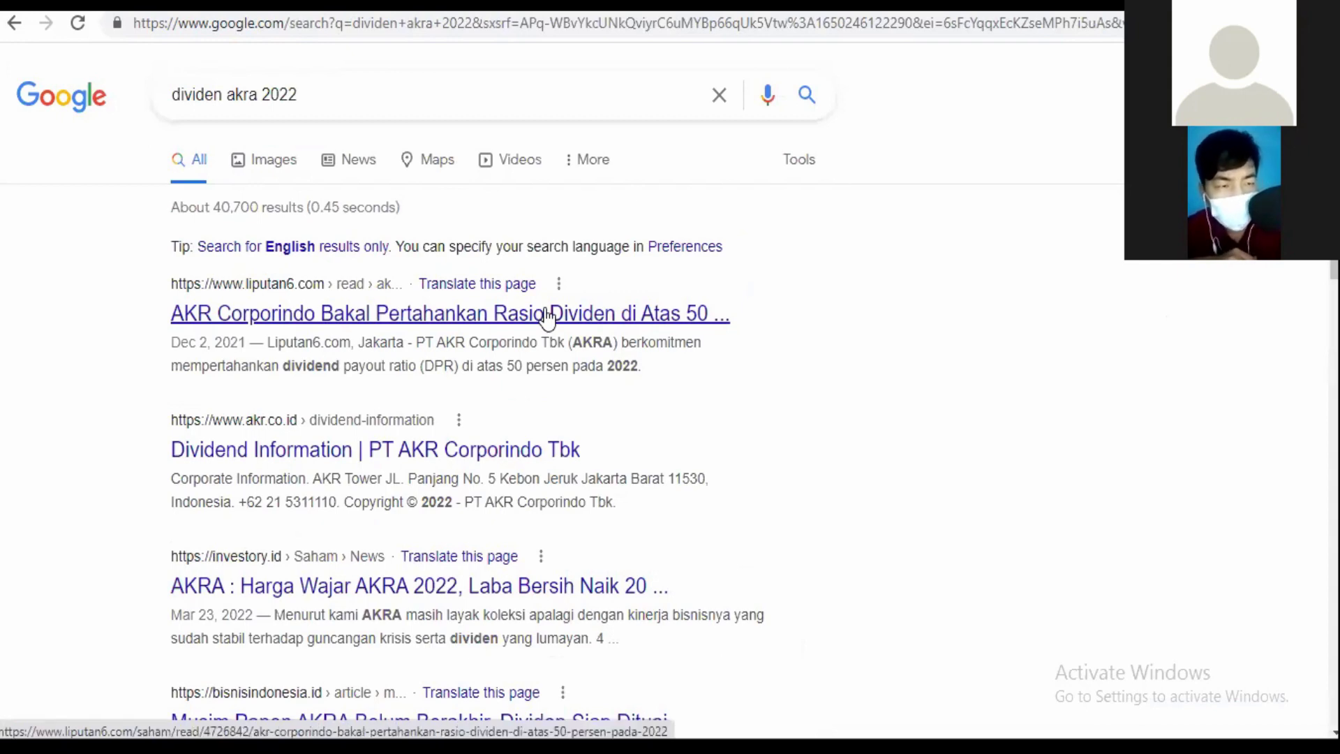
- Skim the Liputan6 article on AKR Corporindo's 2022 dividend ratio, then return to Google and look through the remaining results
{"action": "left_click", "coordinate": [546, 315]}
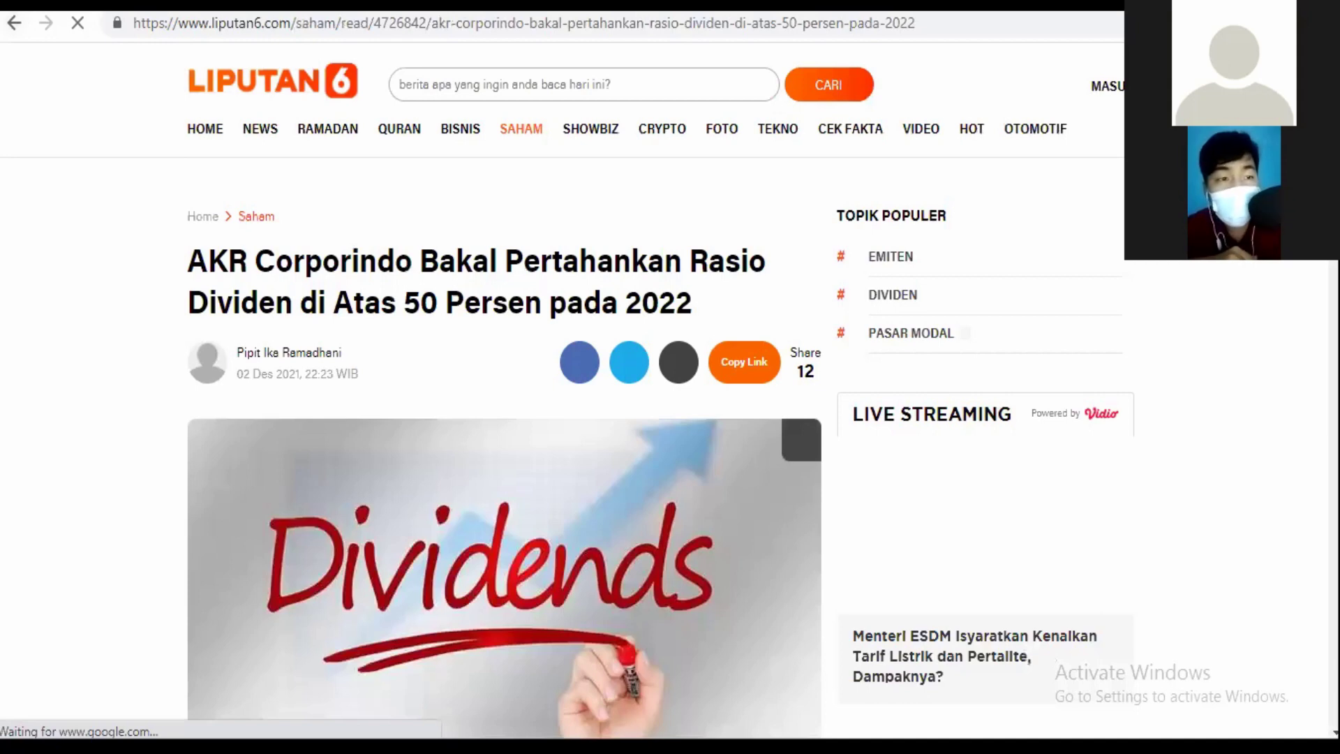
{"action": "scroll", "coordinate": [503, 390], "scroll_direction": "down", "scroll_amount": 10}
{"action": "key", "text": "alt+Left"}
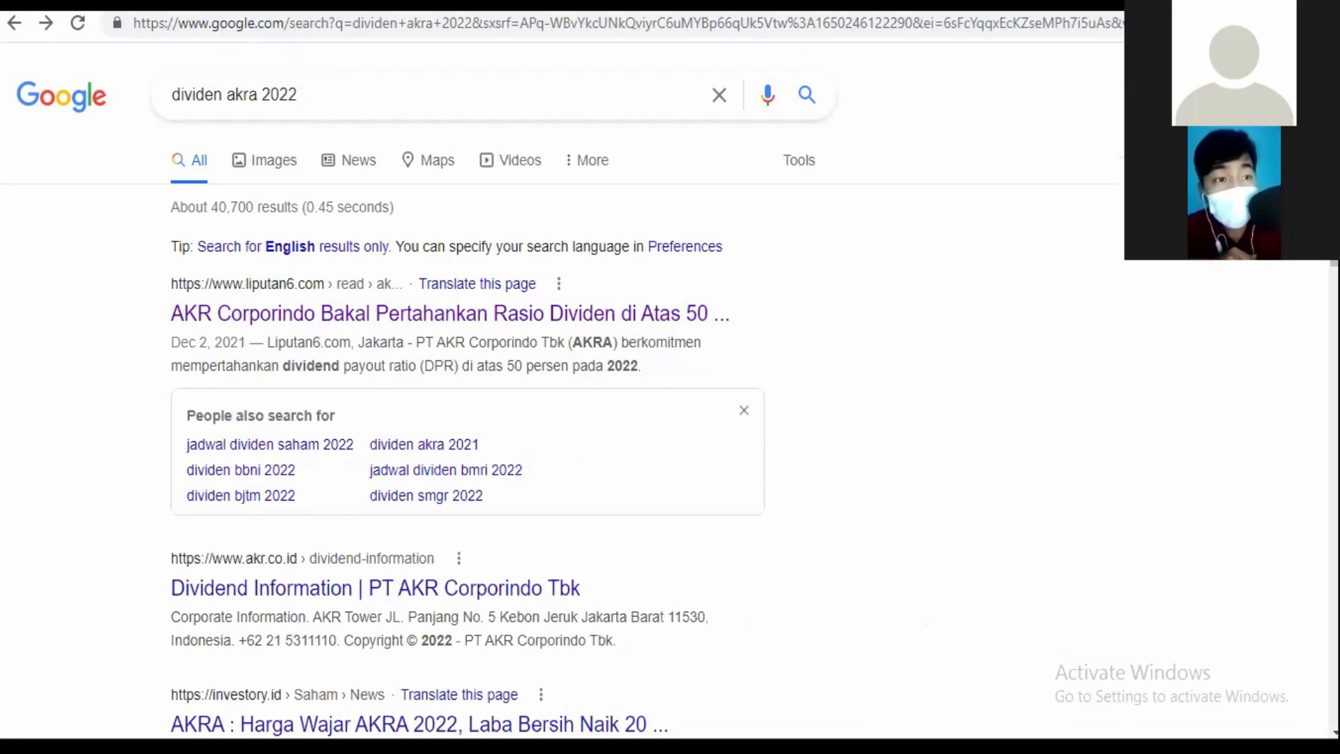
{"action": "scroll", "coordinate": [558, 391], "scroll_direction": "down", "scroll_amount": 4}
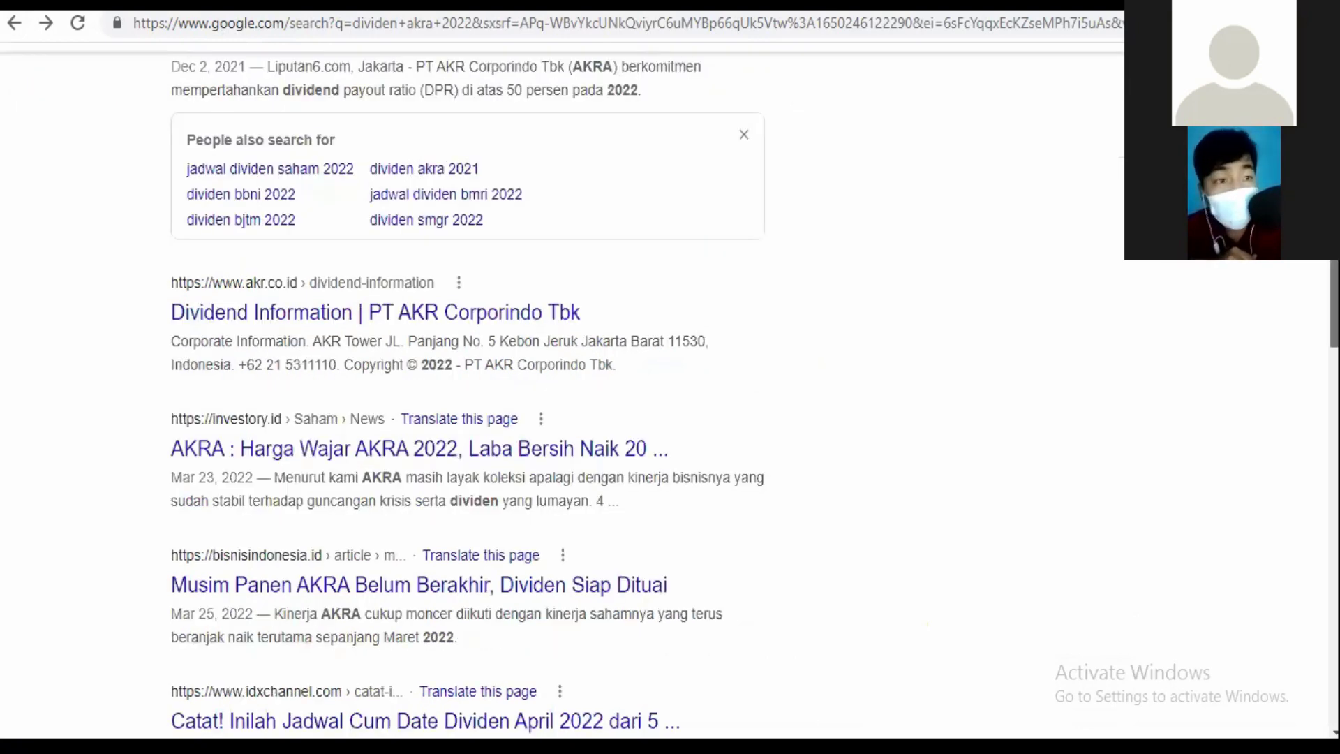
{"action": "scroll", "coordinate": [558, 390], "scroll_direction": "down", "scroll_amount": 3}
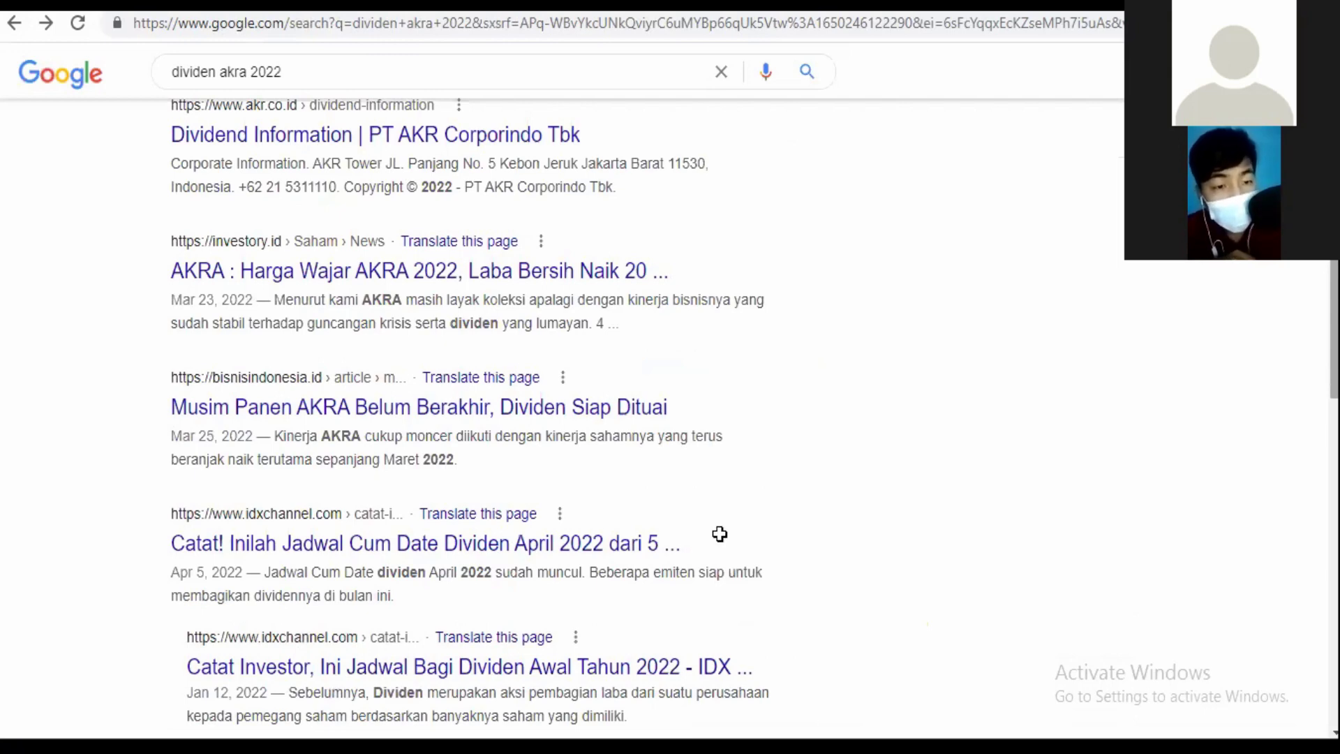
- Switch back to the Excel workbook and compare the 2021 DPS entry in D60 with the 2021 Dividend Yield formula in D64
{"action": "key", "text": "alt+Tab"}
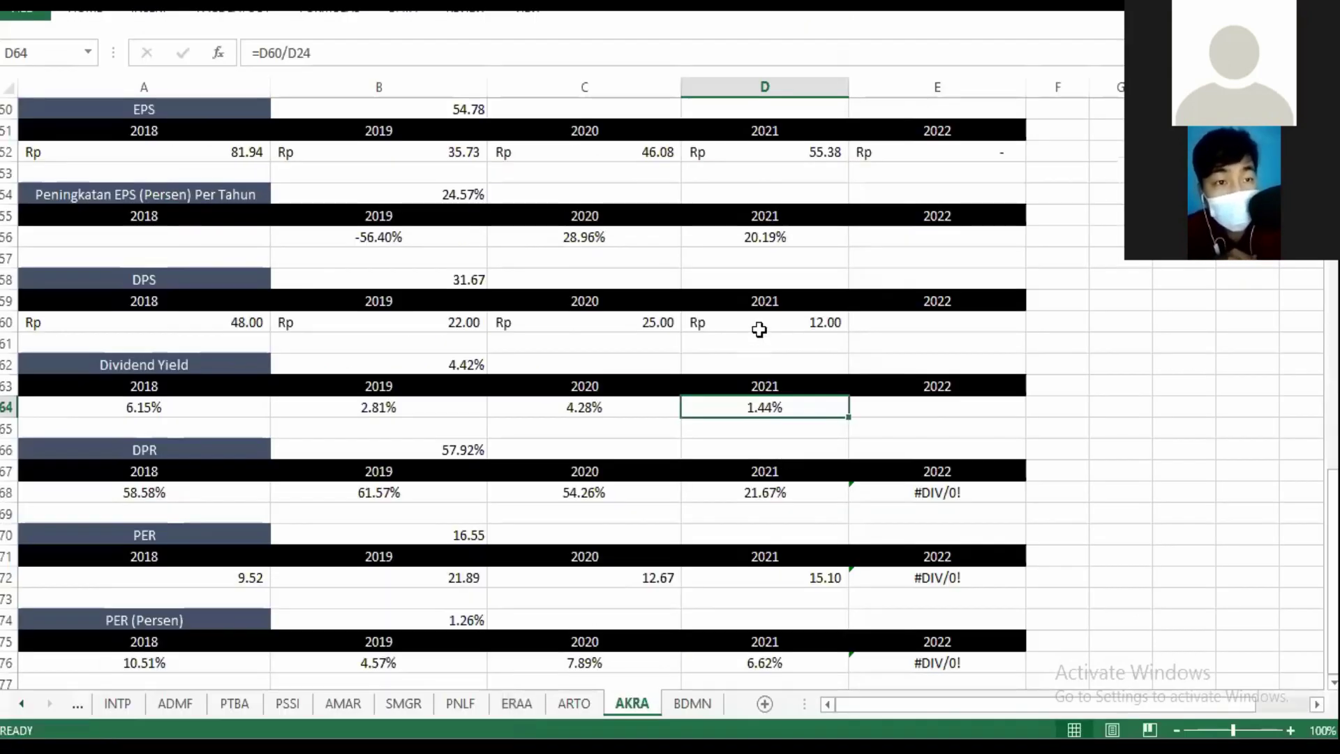
{"action": "left_click", "coordinate": [759, 328]}
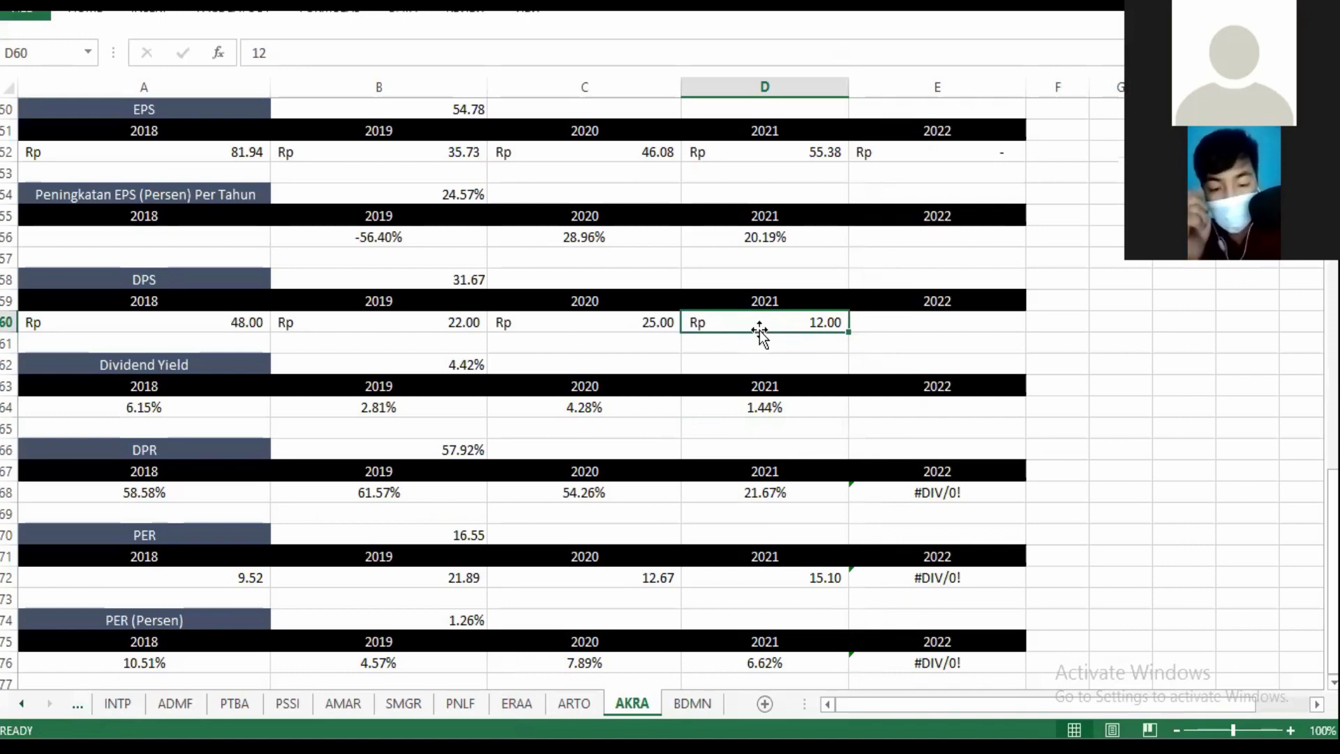
{"action": "left_click", "coordinate": [770, 402]}
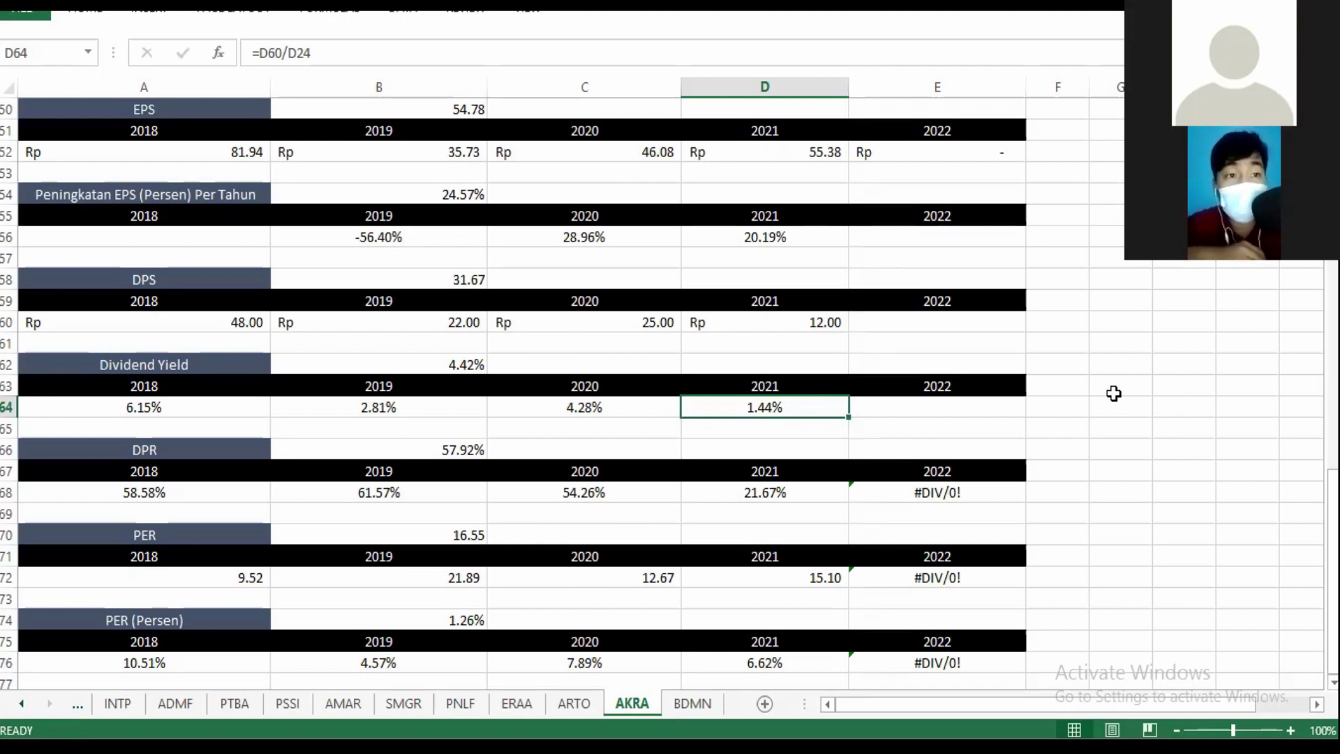
{"action": "left_click", "coordinate": [741, 321]}
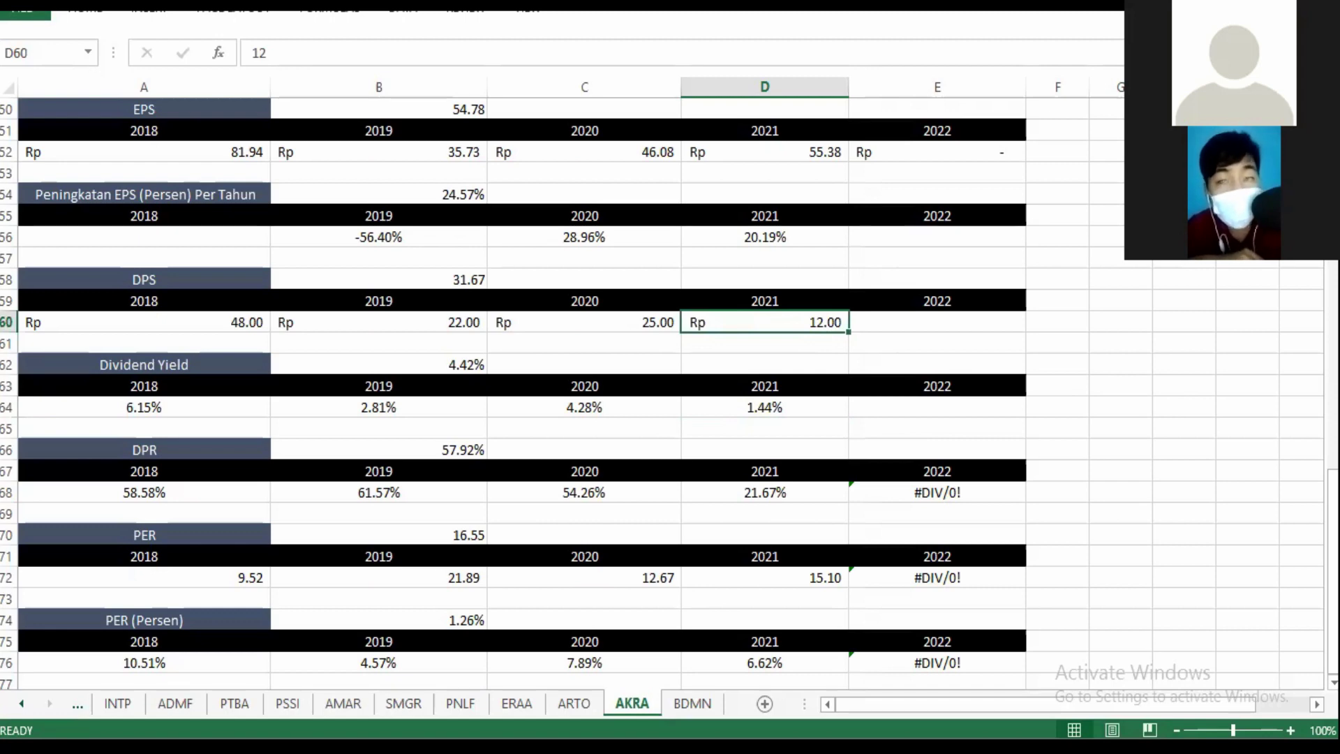
{"action": "scroll", "coordinate": [662, 393], "scroll_direction": "up", "scroll_amount": 18}
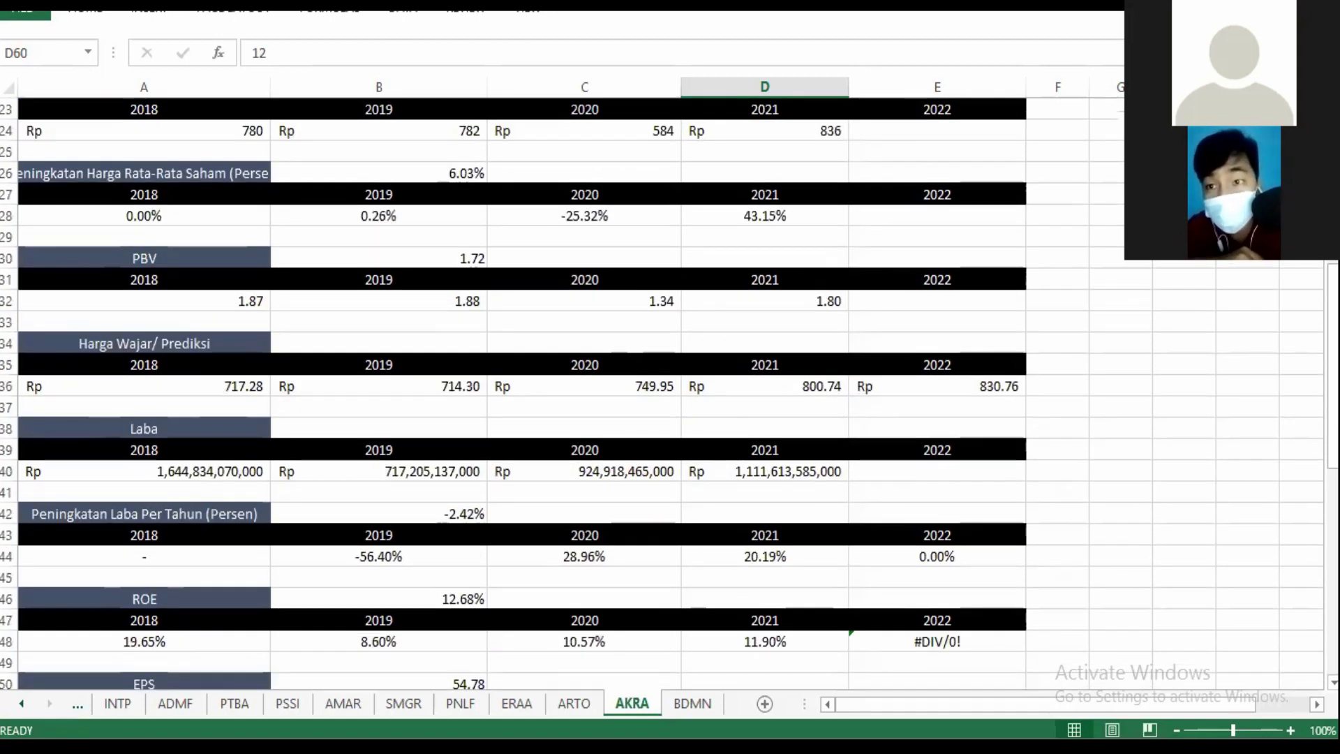
{"action": "scroll", "coordinate": [661, 393], "scroll_direction": "down", "scroll_amount": 18}
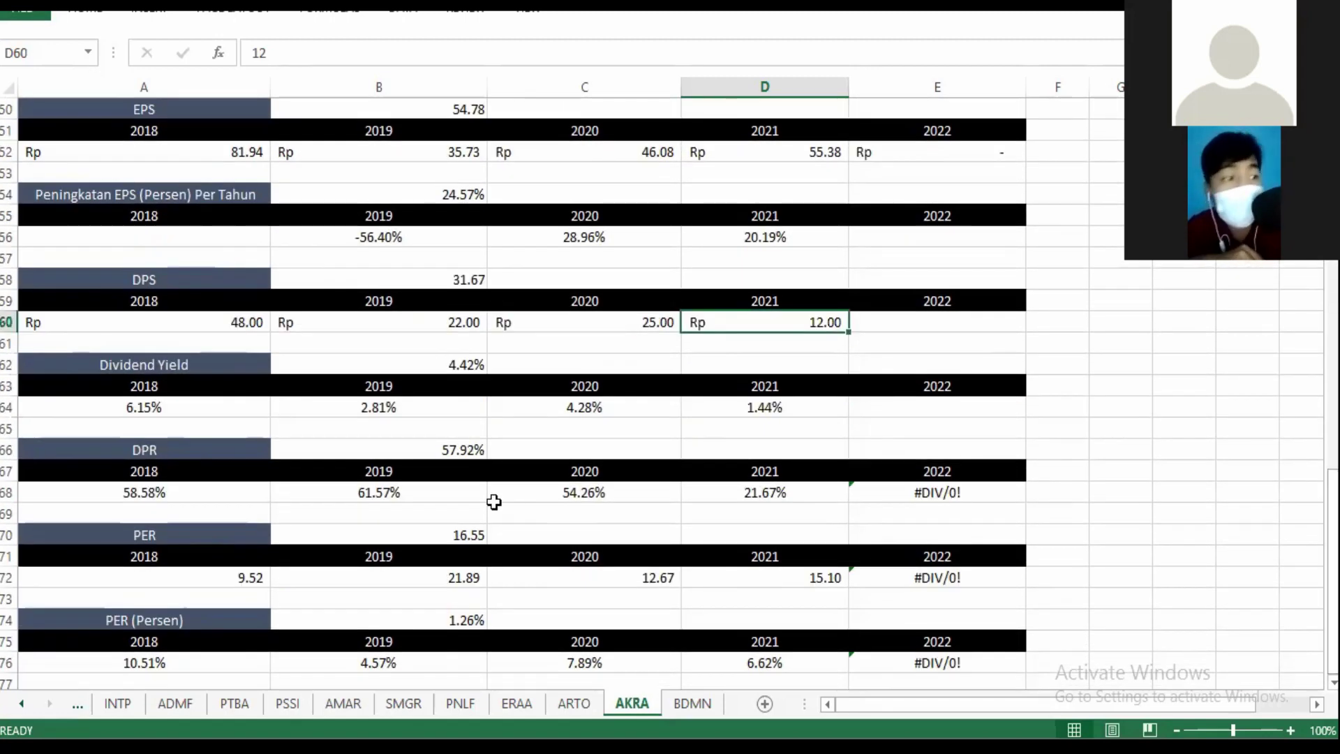
{"action": "left_click", "coordinate": [761, 409]}
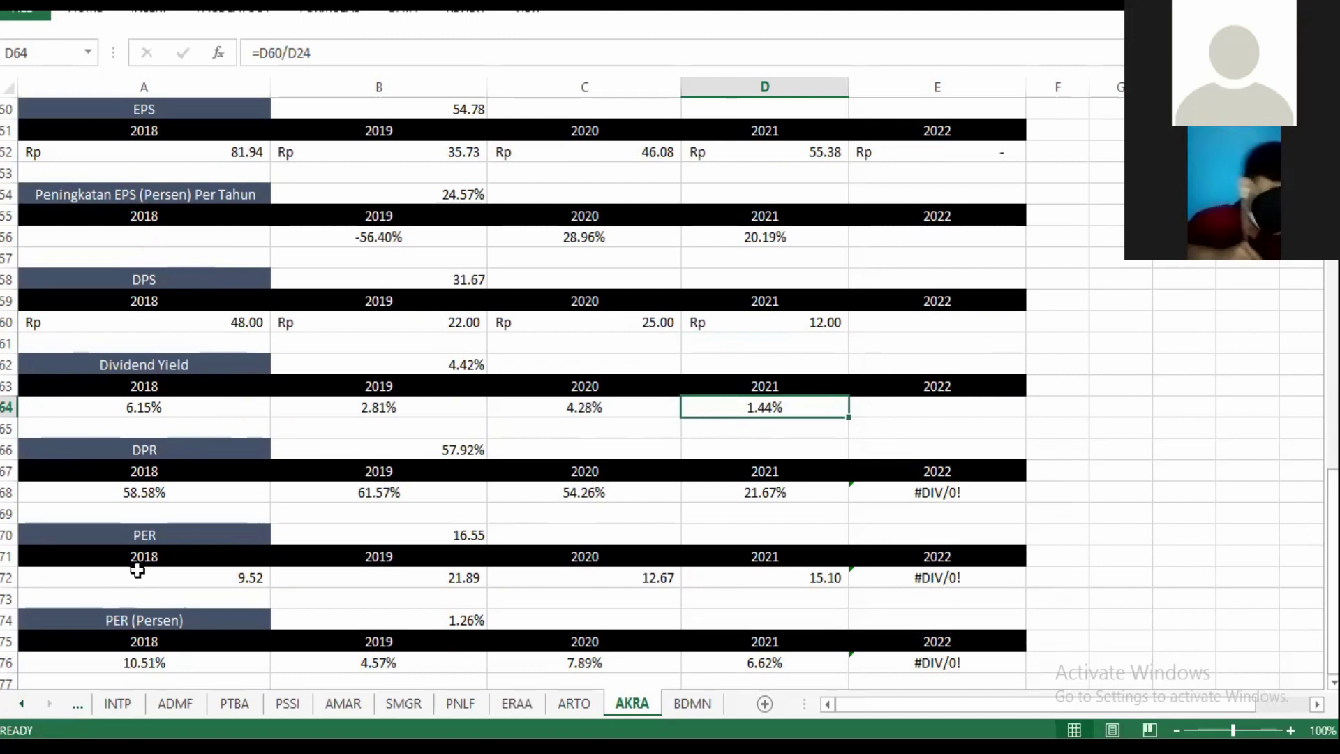
- Inspect the DPR row, checking the 2018 formula in A68 and the 2021 formula in D68
{"action": "left_click", "coordinate": [218, 493]}
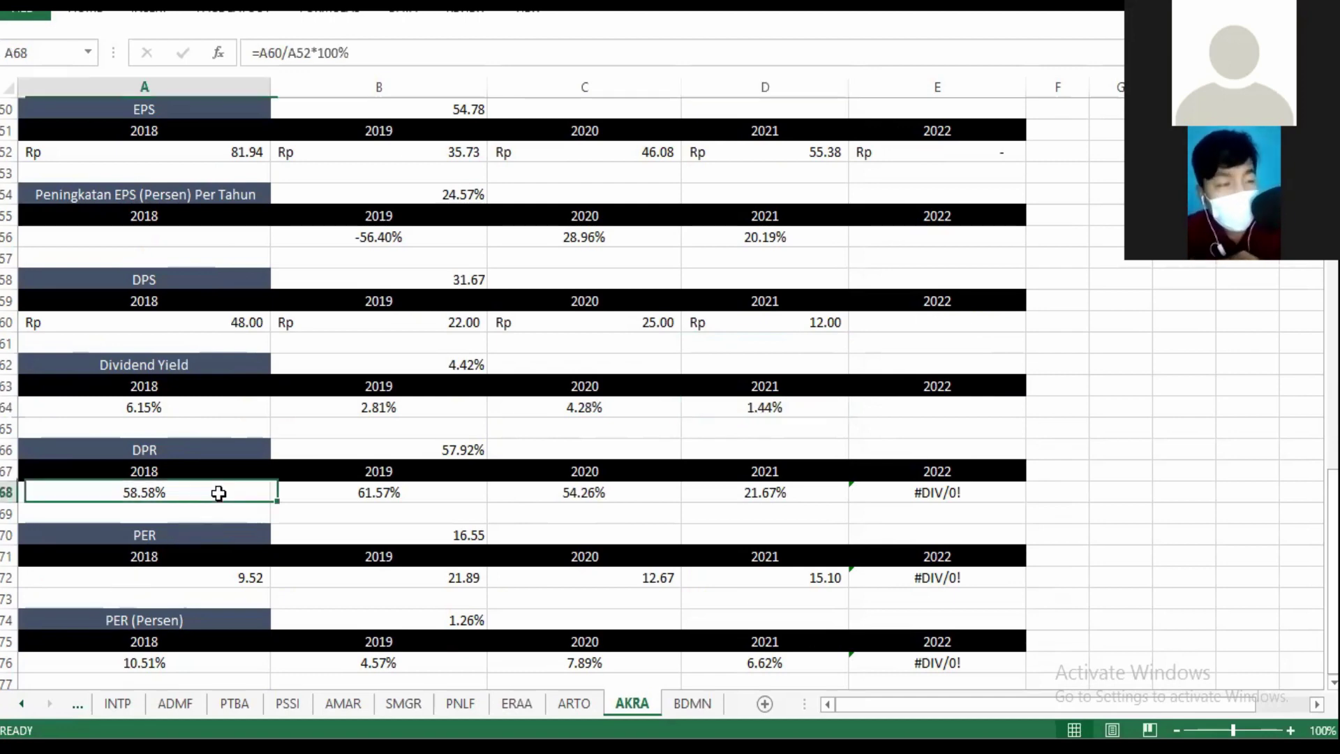
{"action": "left_click", "coordinate": [406, 511]}
{"action": "left_click", "coordinate": [604, 506]}
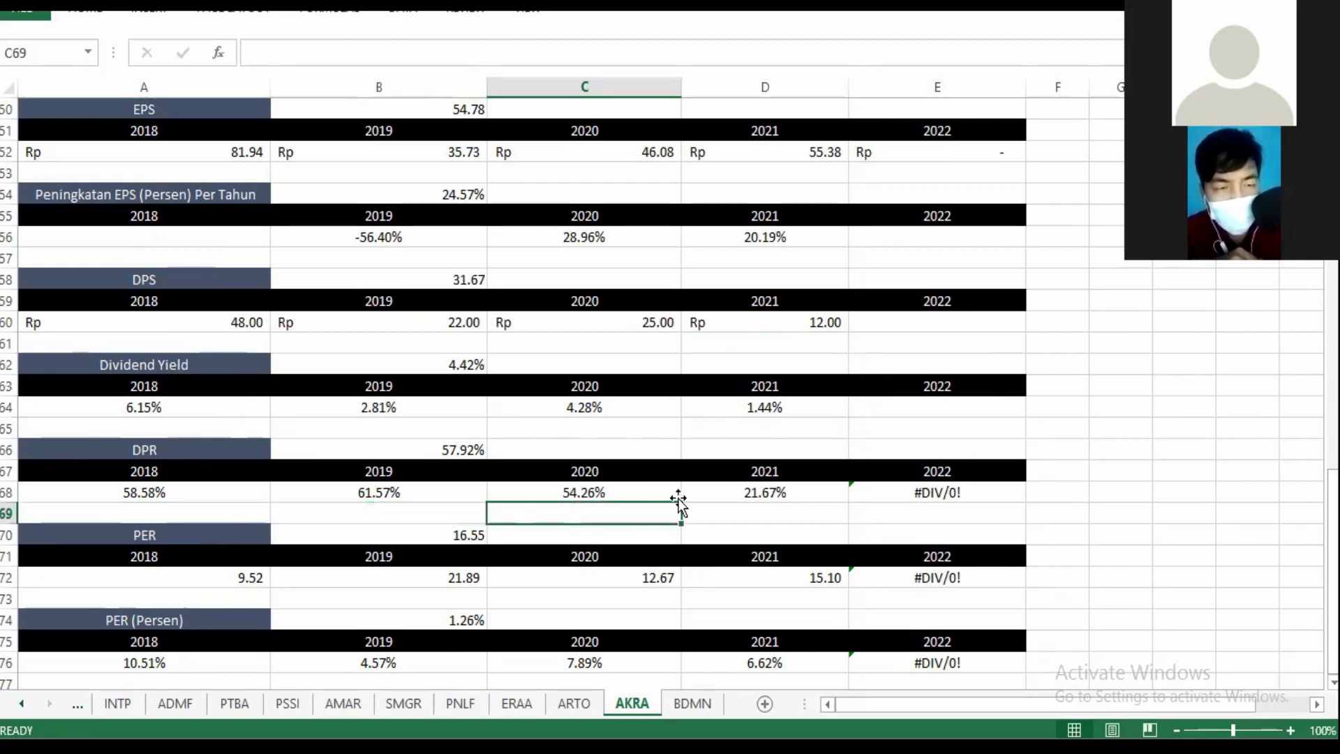
{"action": "left_click", "coordinate": [765, 473]}
{"action": "left_click", "coordinate": [764, 489]}
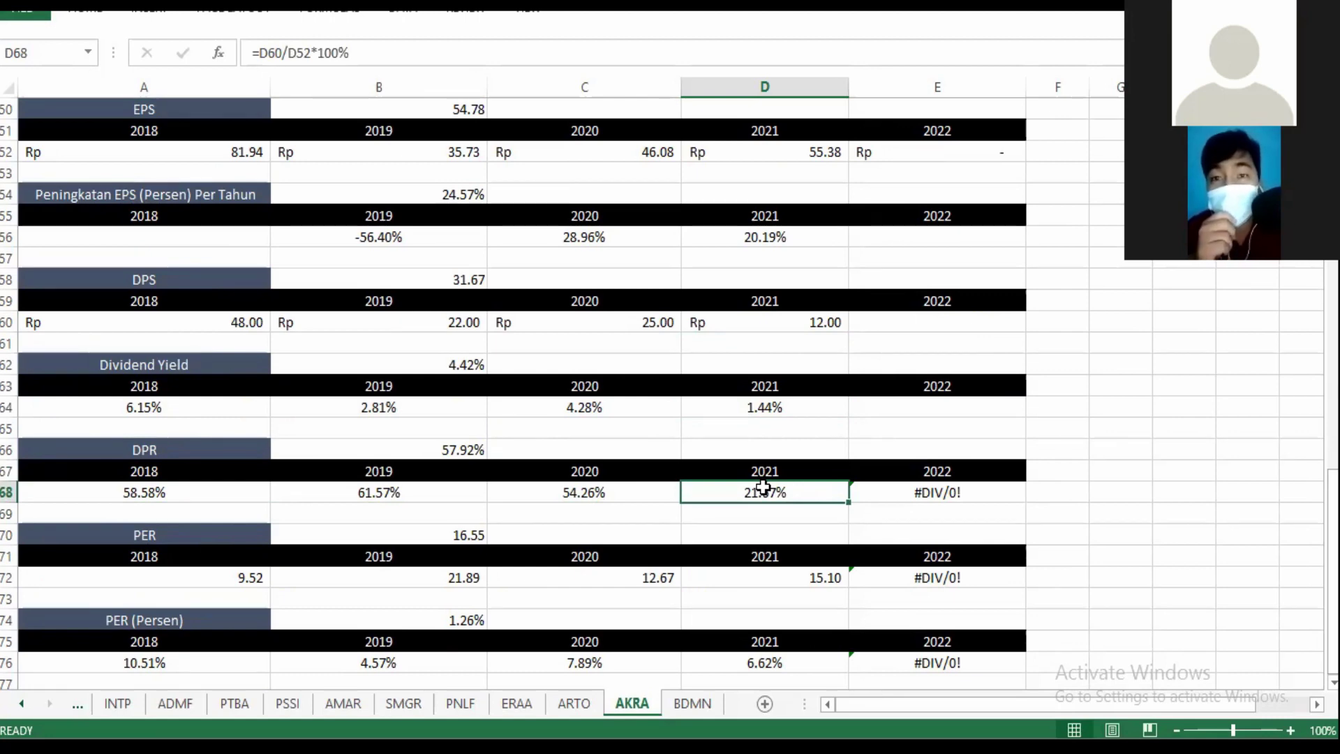
- Compare the 2021 Dividend Yield in D64 with the 2020 yield in C64 and the 2021 PER formula in D72
{"action": "left_click", "coordinate": [788, 418]}
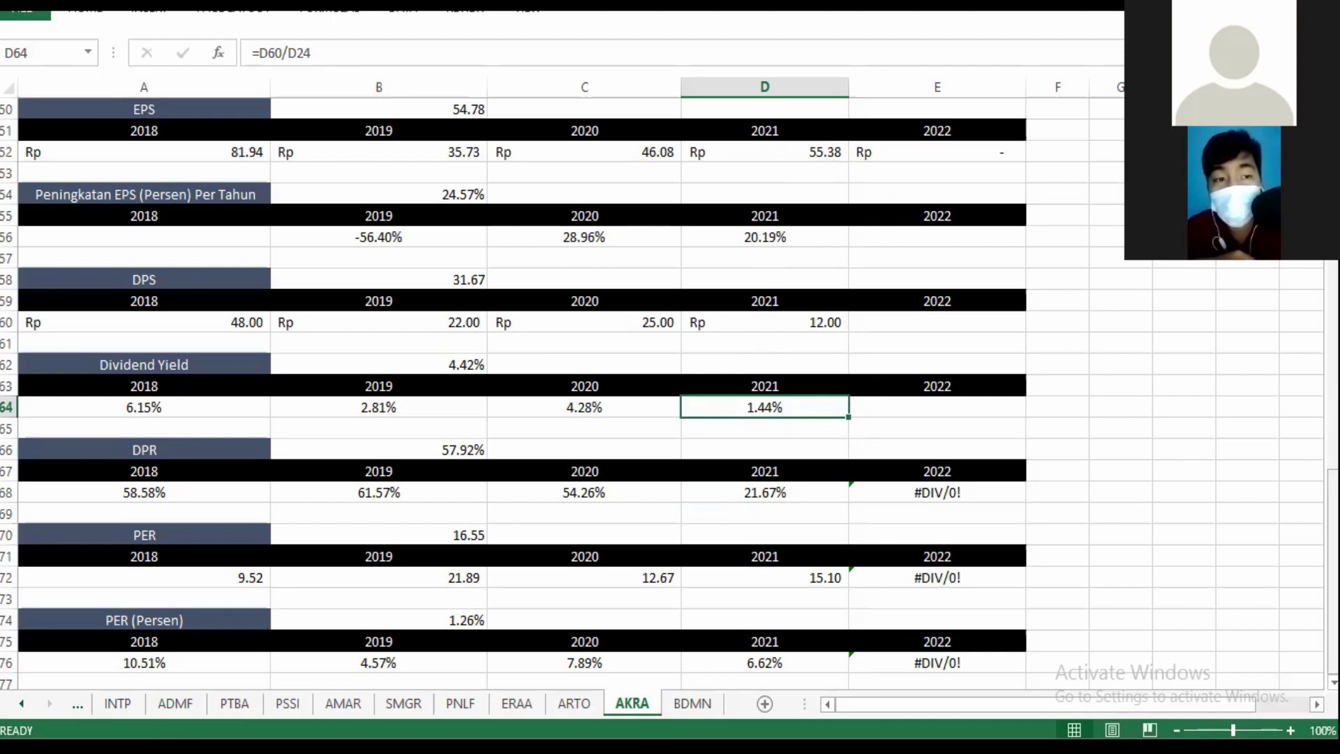
{"action": "left_click", "coordinate": [574, 410]}
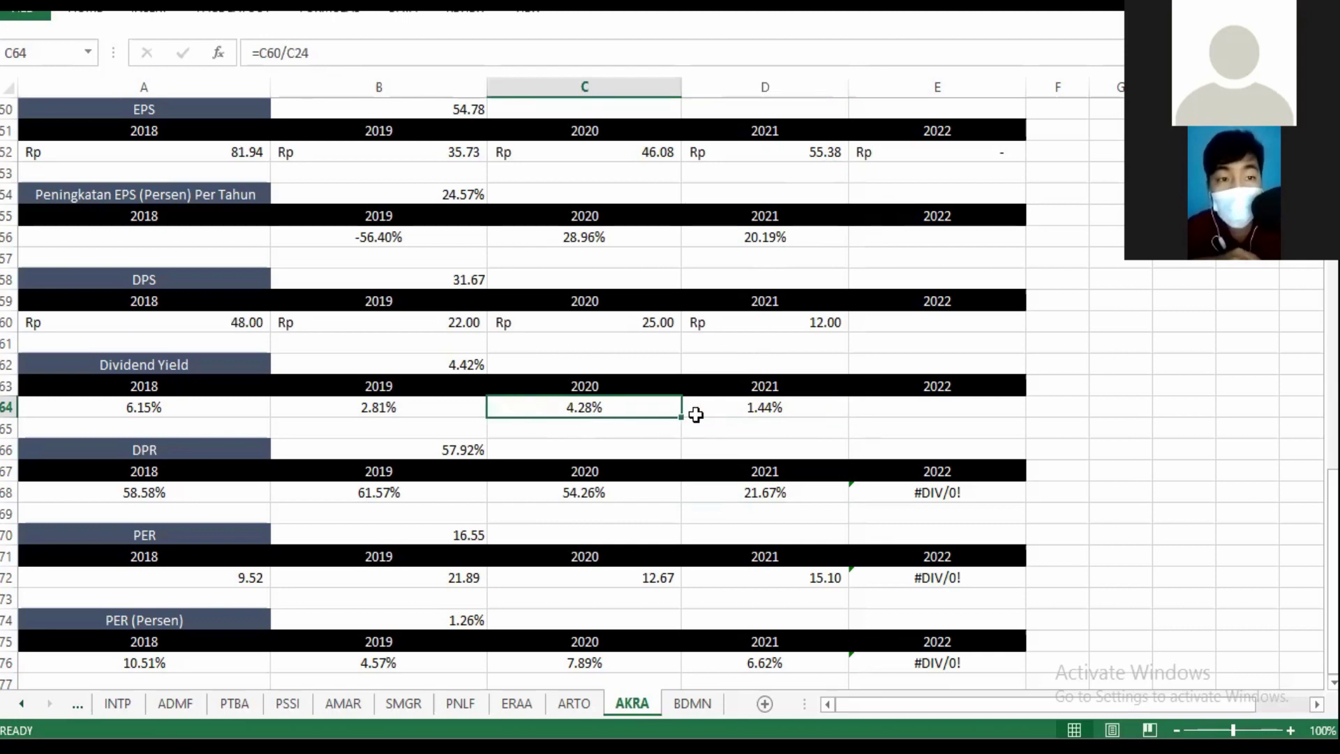
{"action": "left_click", "coordinate": [727, 408]}
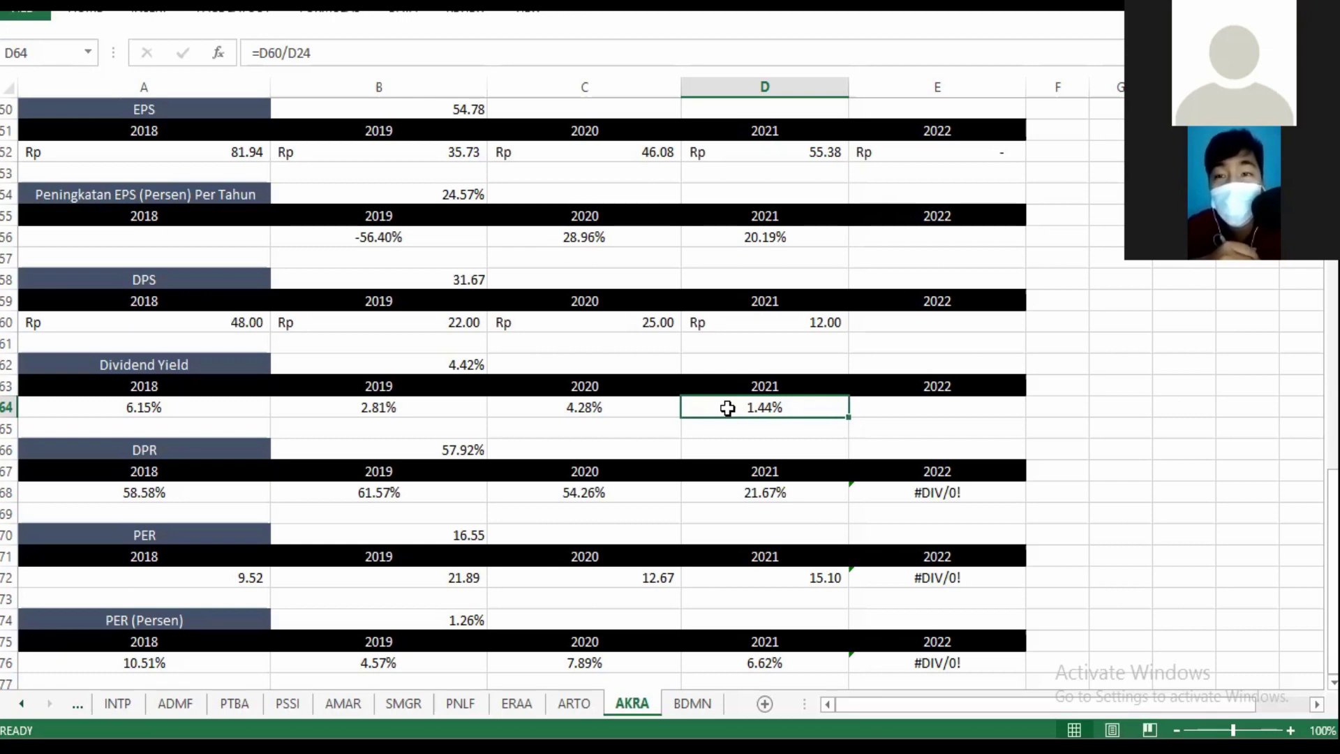
{"action": "left_click", "coordinate": [764, 573]}
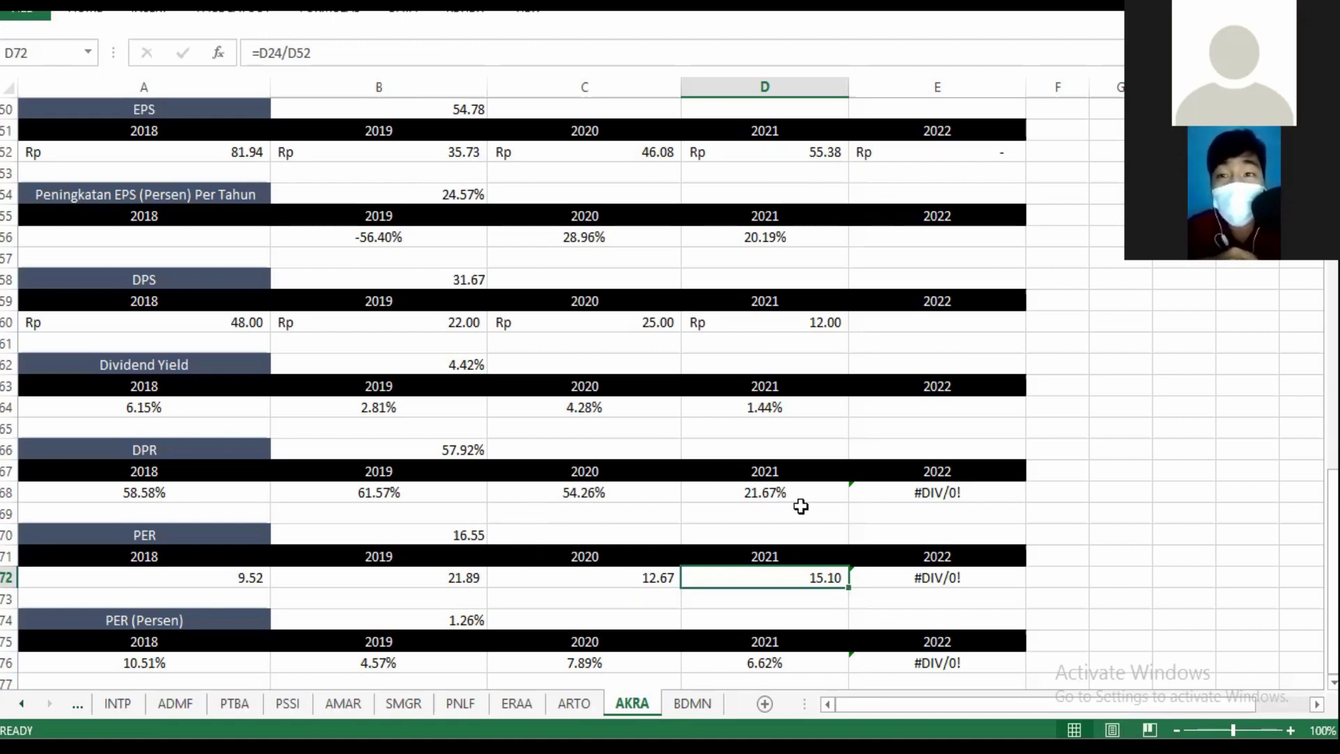
{"action": "left_click", "coordinate": [775, 403]}
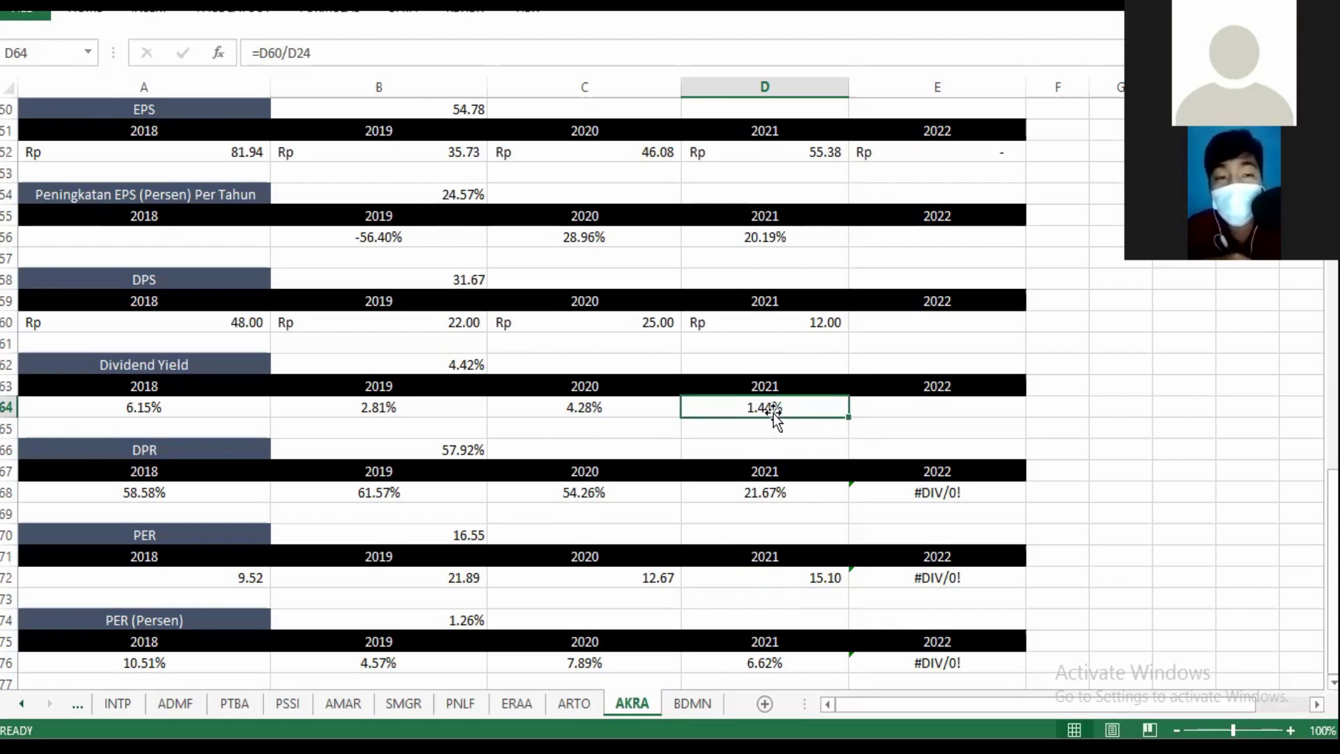
- Review the DPS entries for 2021, 2020 and 2019 in cells D60, C60 and B60
{"action": "left_click", "coordinate": [782, 324]}
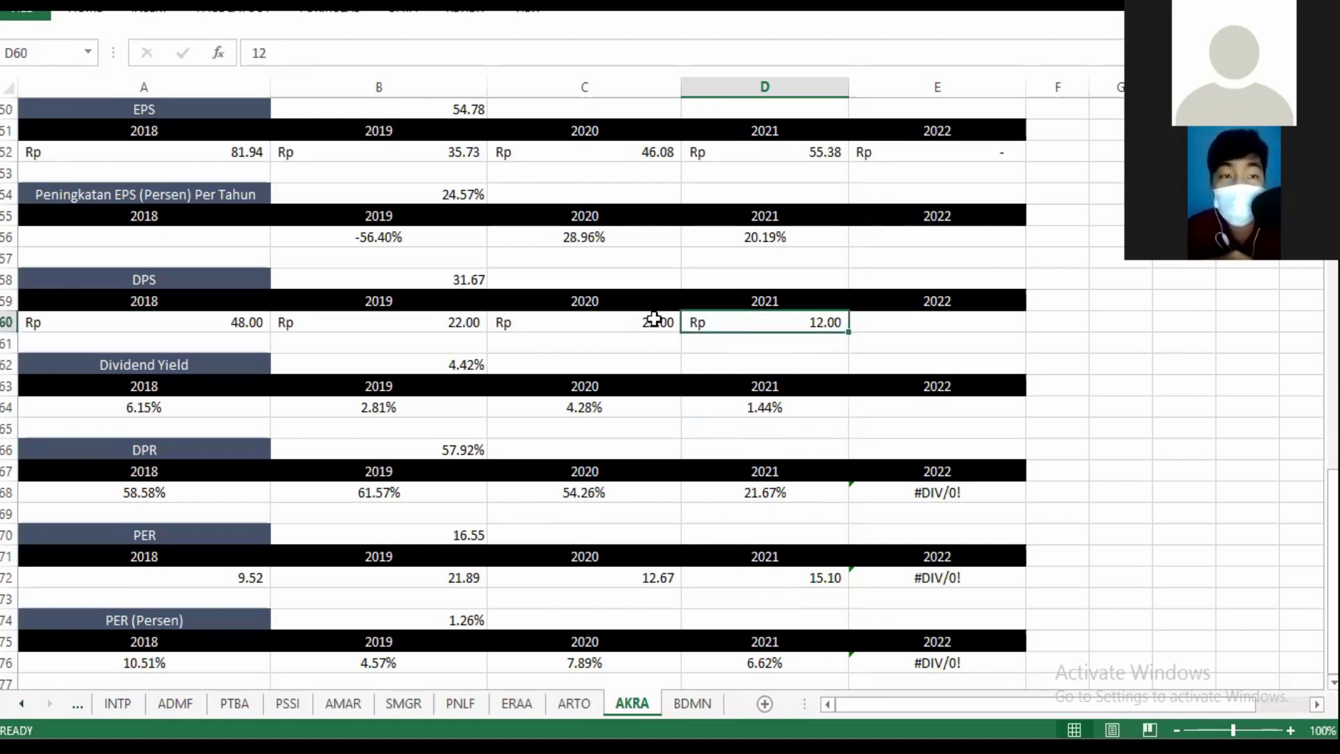
{"action": "left_click", "coordinate": [634, 321]}
{"action": "left_click", "coordinate": [398, 327]}
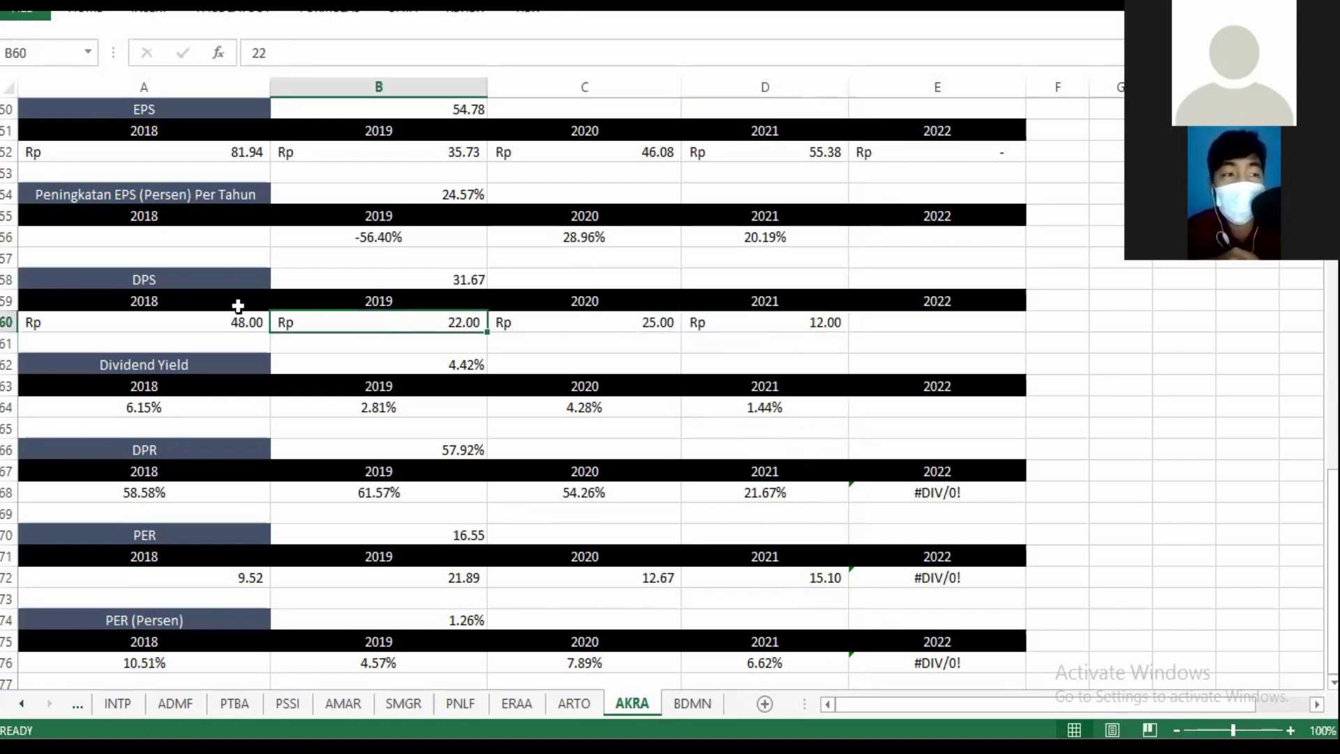
- Check the 2021 DPS entry in D60 and review the PER formulas for 2020, 2019 and 2021 in C72, B72 and D72
{"action": "left_click", "coordinate": [743, 318]}
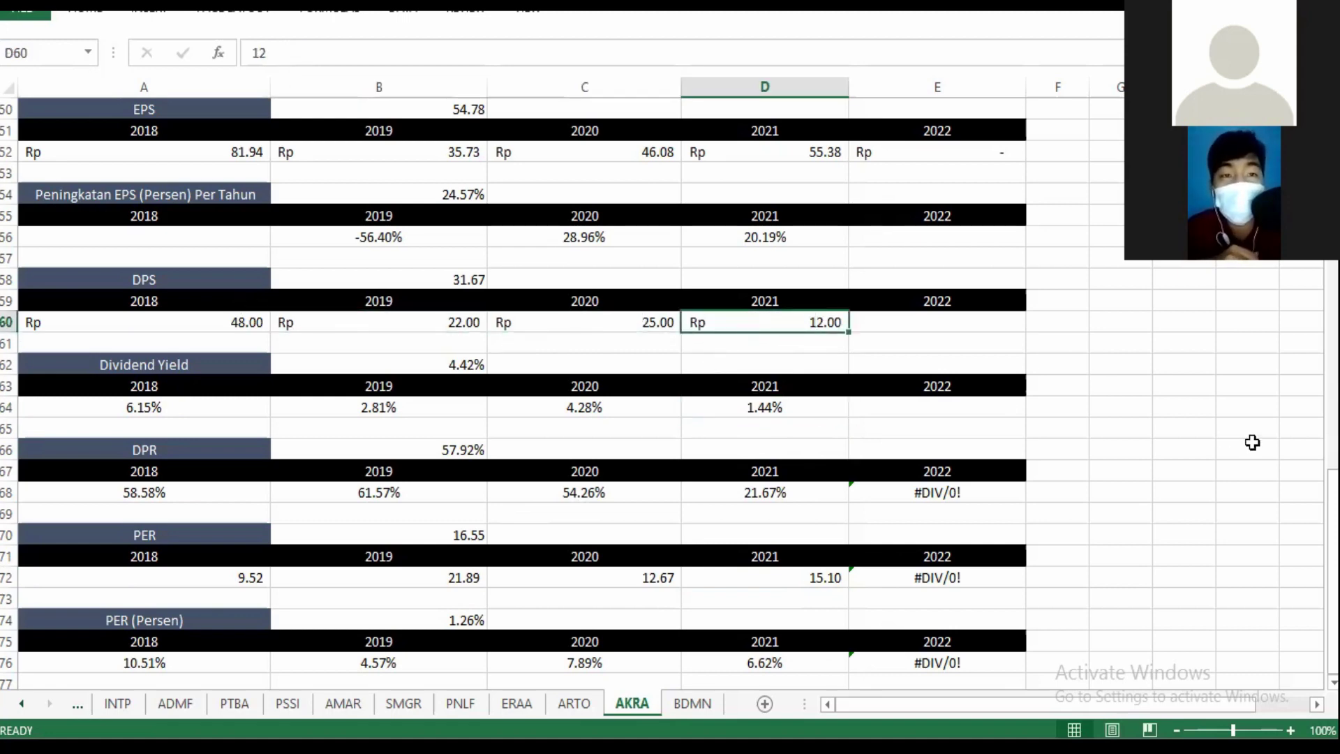
{"action": "left_click", "coordinate": [1333, 481]}
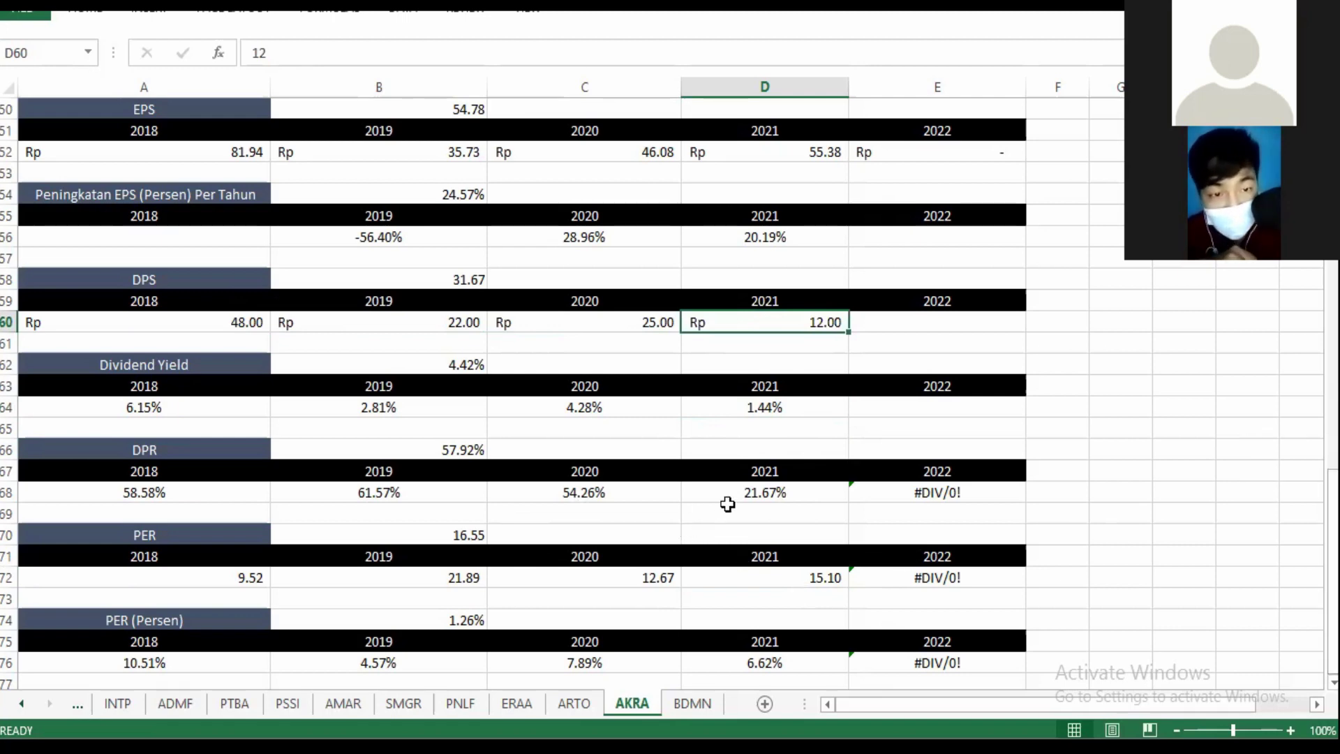
{"action": "left_click", "coordinate": [775, 593]}
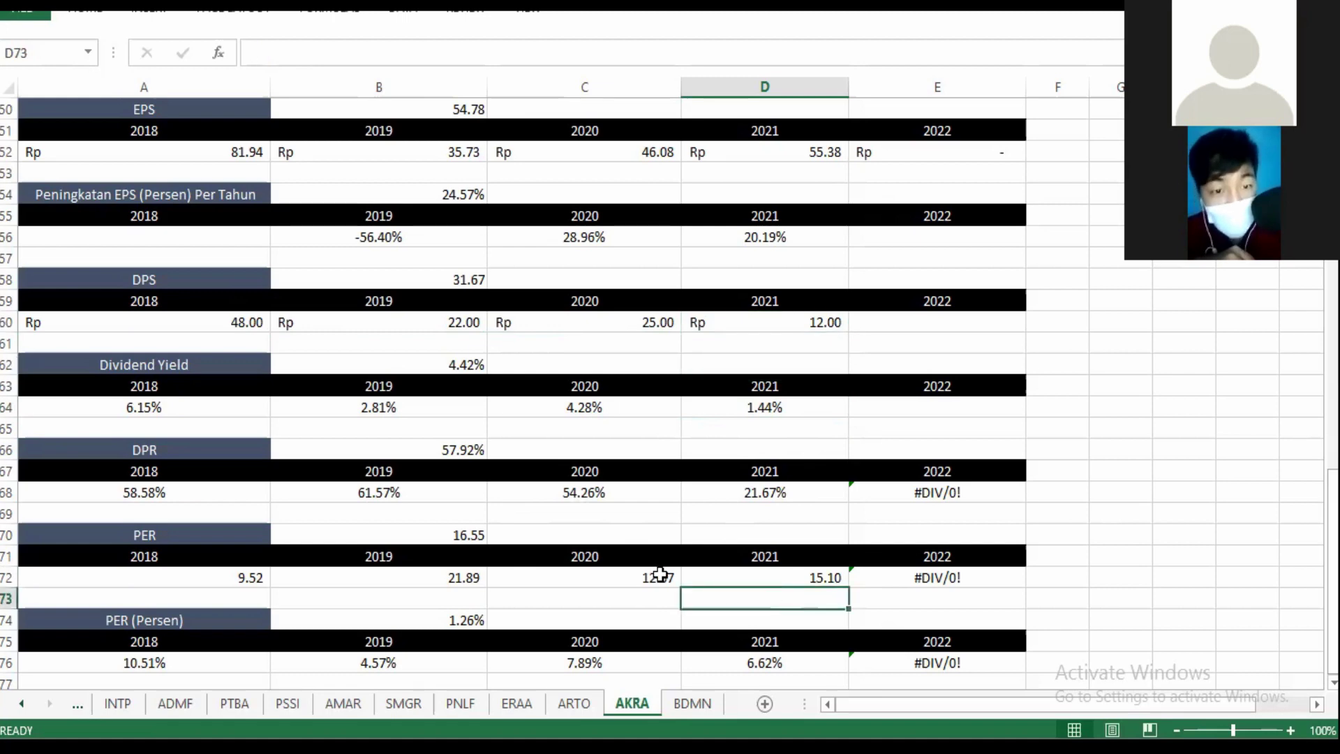
{"action": "left_click", "coordinate": [646, 576]}
{"action": "left_click", "coordinate": [367, 574]}
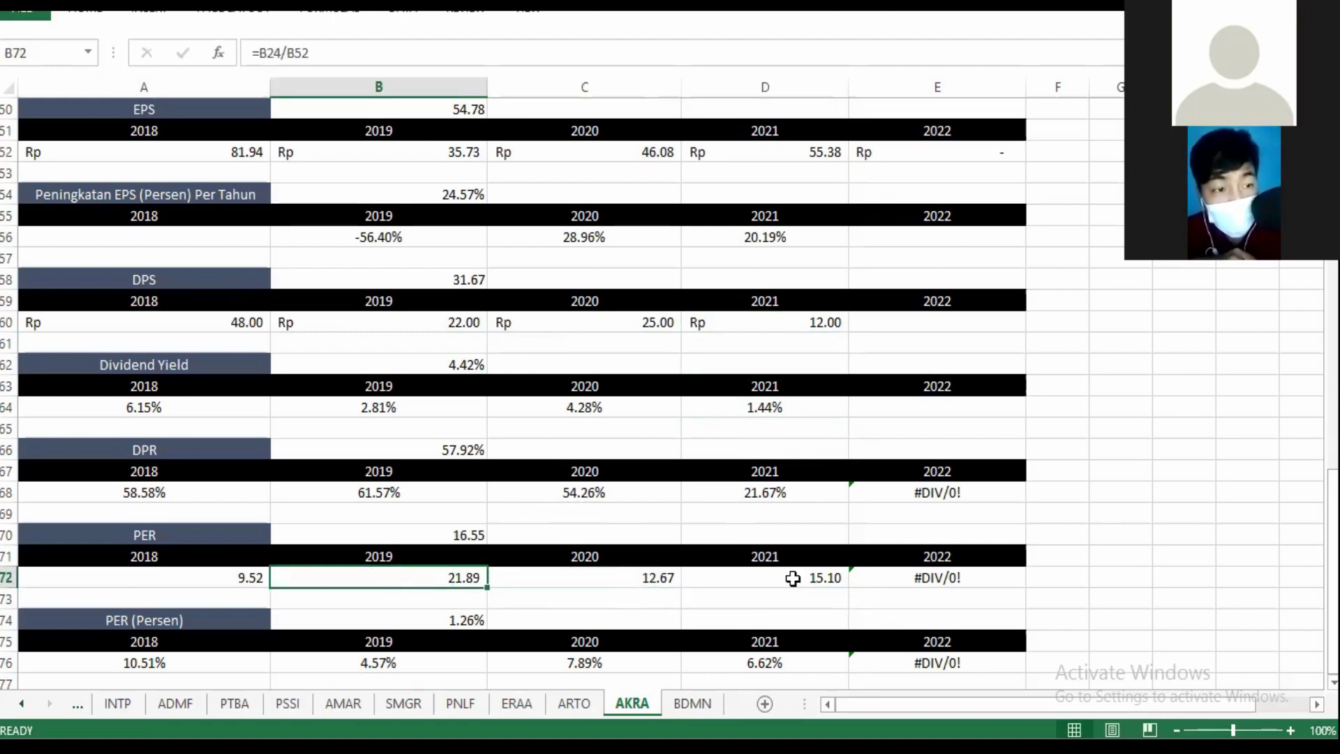
{"action": "left_click", "coordinate": [827, 581]}
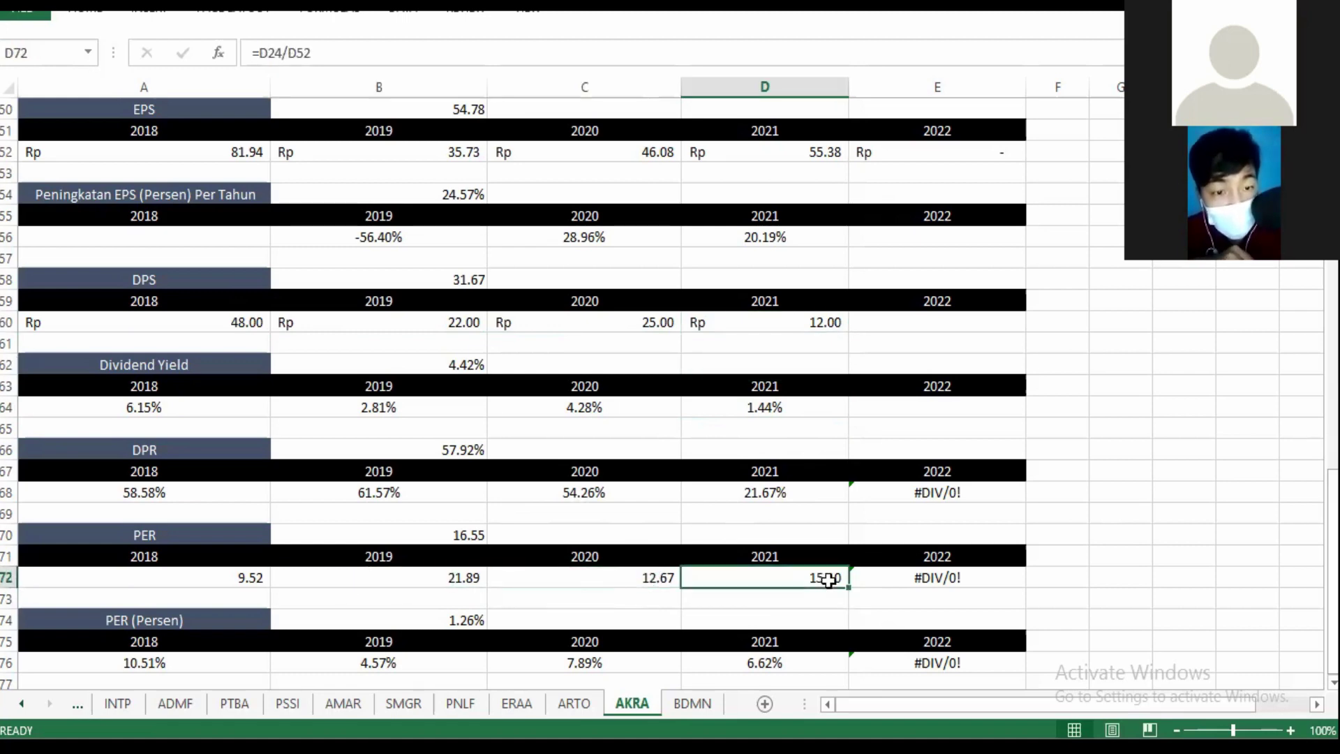
- Inspect the PER (Persen) formulas in D76 and C76, comparing the 2021 figure with the 2021 Dividend Yield in D64
{"action": "left_click", "coordinate": [766, 663]}
{"action": "left_click", "coordinate": [532, 657]}
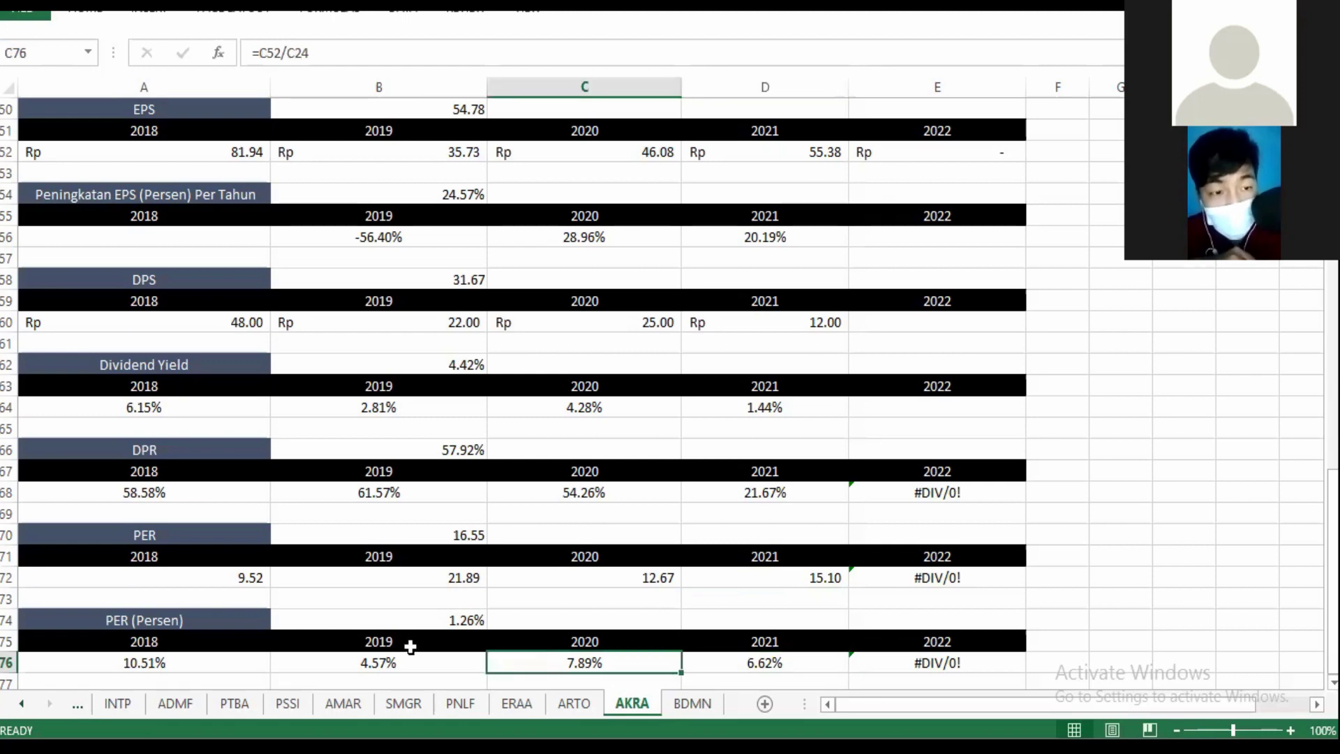
{"action": "left_click", "coordinate": [764, 659]}
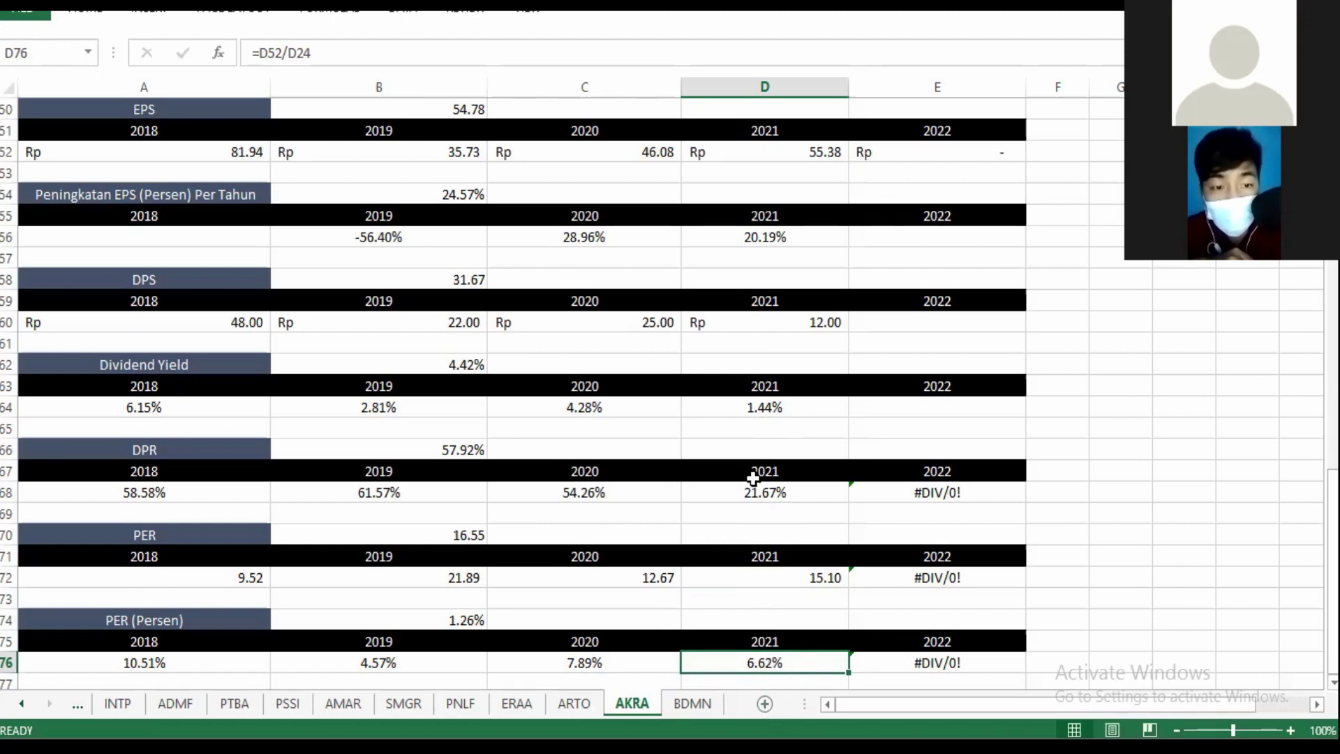
{"action": "left_click", "coordinate": [765, 411]}
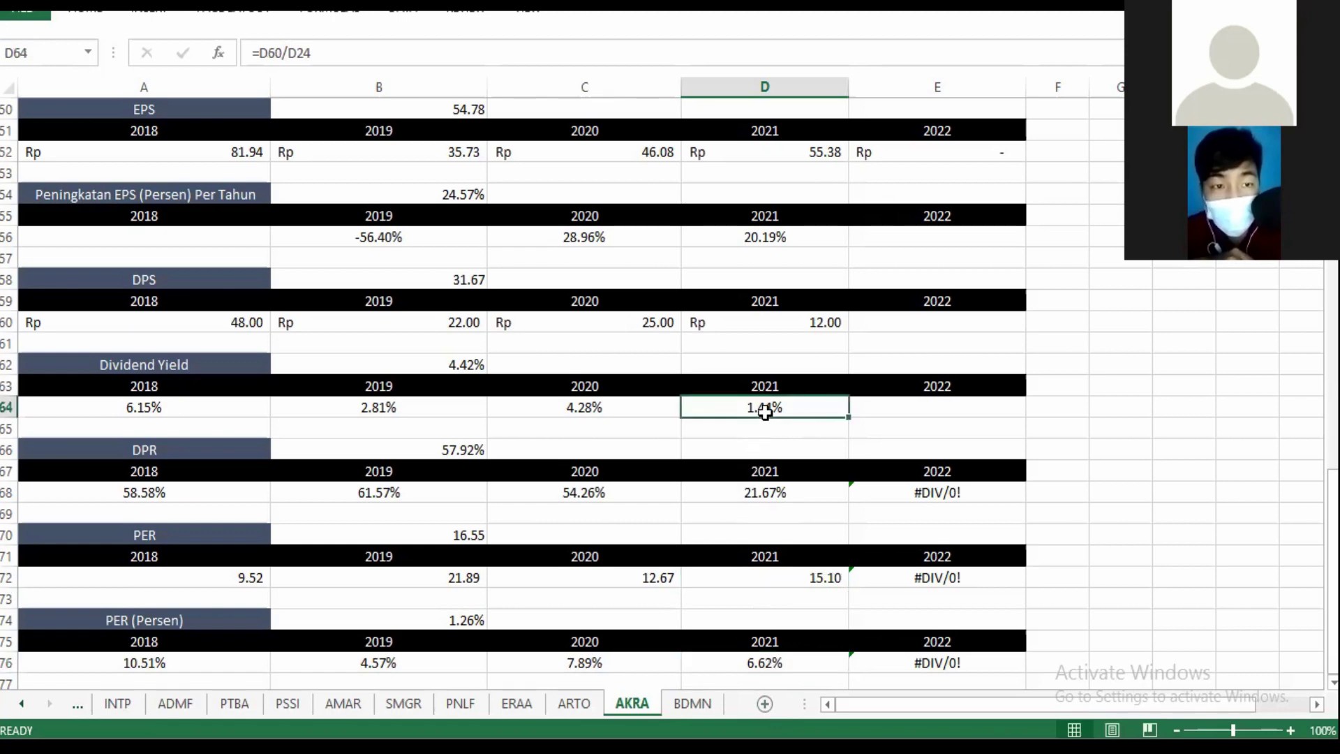
{"action": "left_click", "coordinate": [772, 665]}
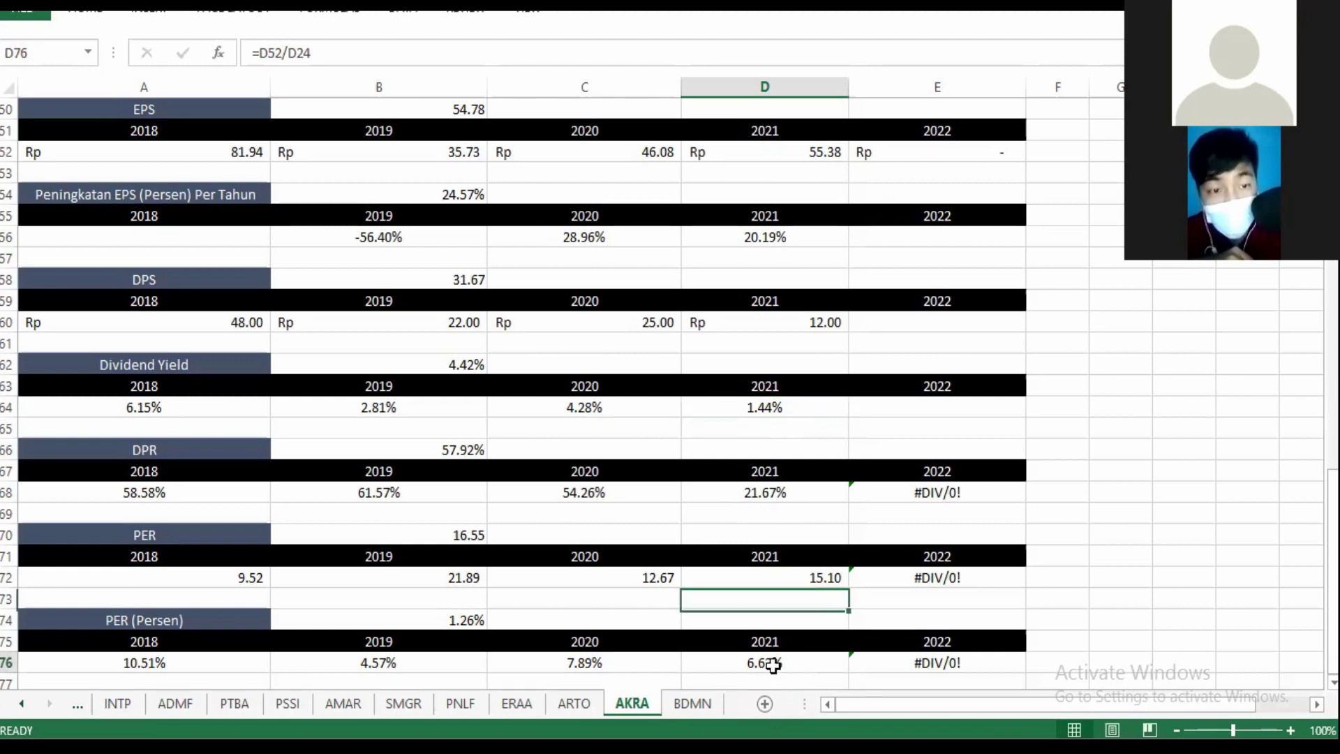
{"action": "left_click", "coordinate": [780, 417]}
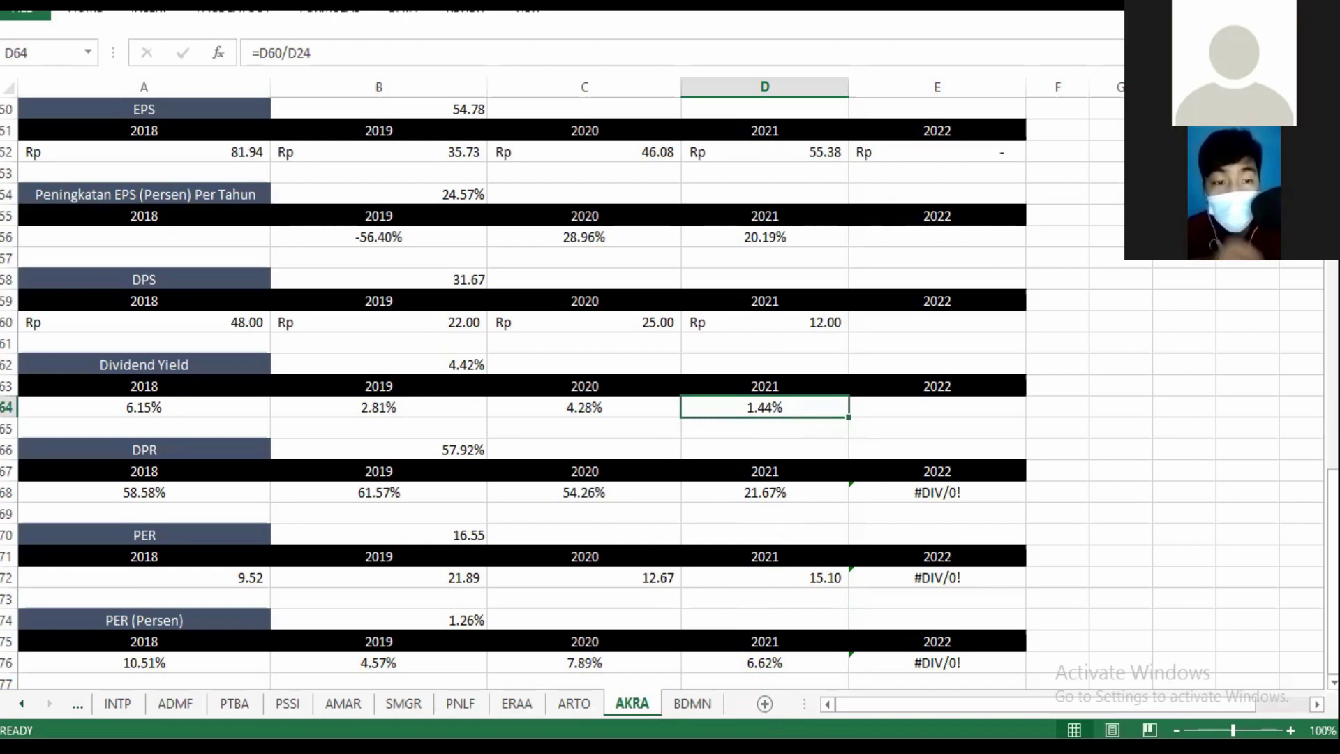
{"action": "left_click", "coordinate": [772, 663]}
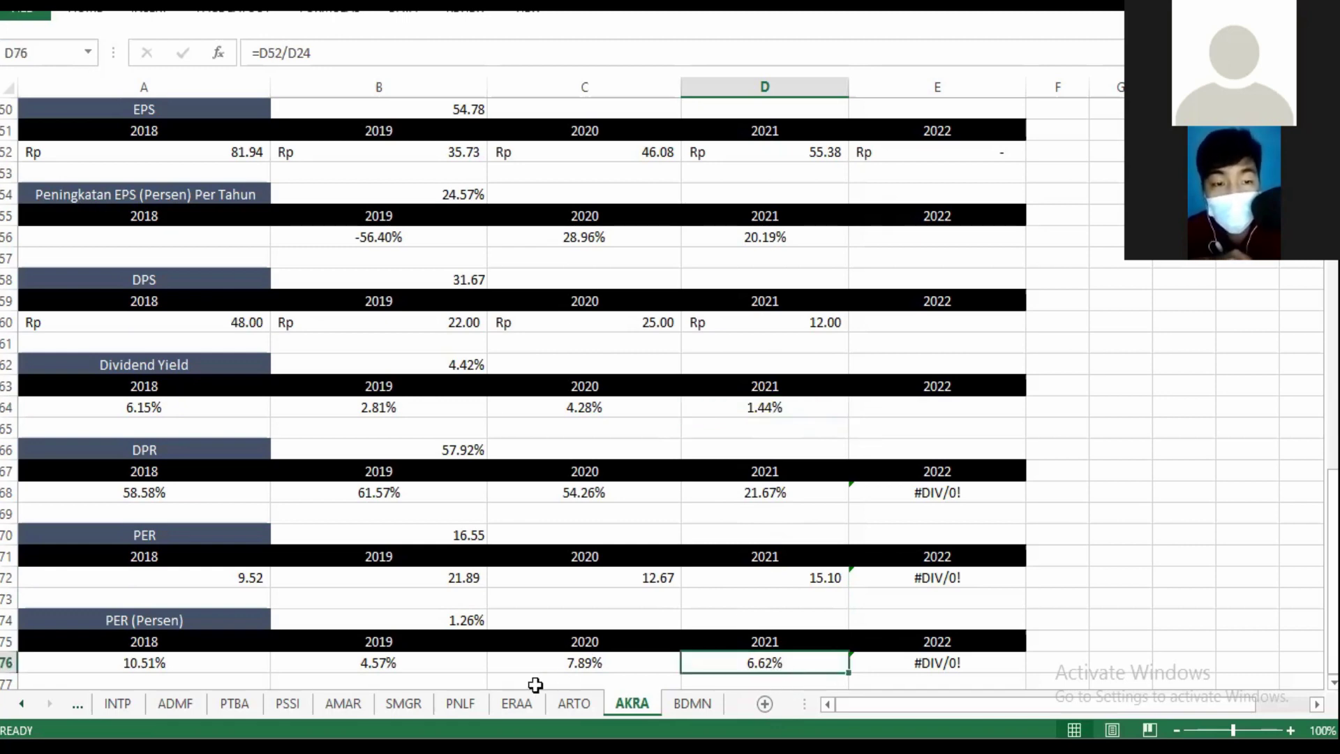
- Compare PER (Persen) with Dividend Yield for 2018 in A76 and A64 and for 2021 in D76 and D64, checking C76 too
{"action": "left_click", "coordinate": [585, 663]}
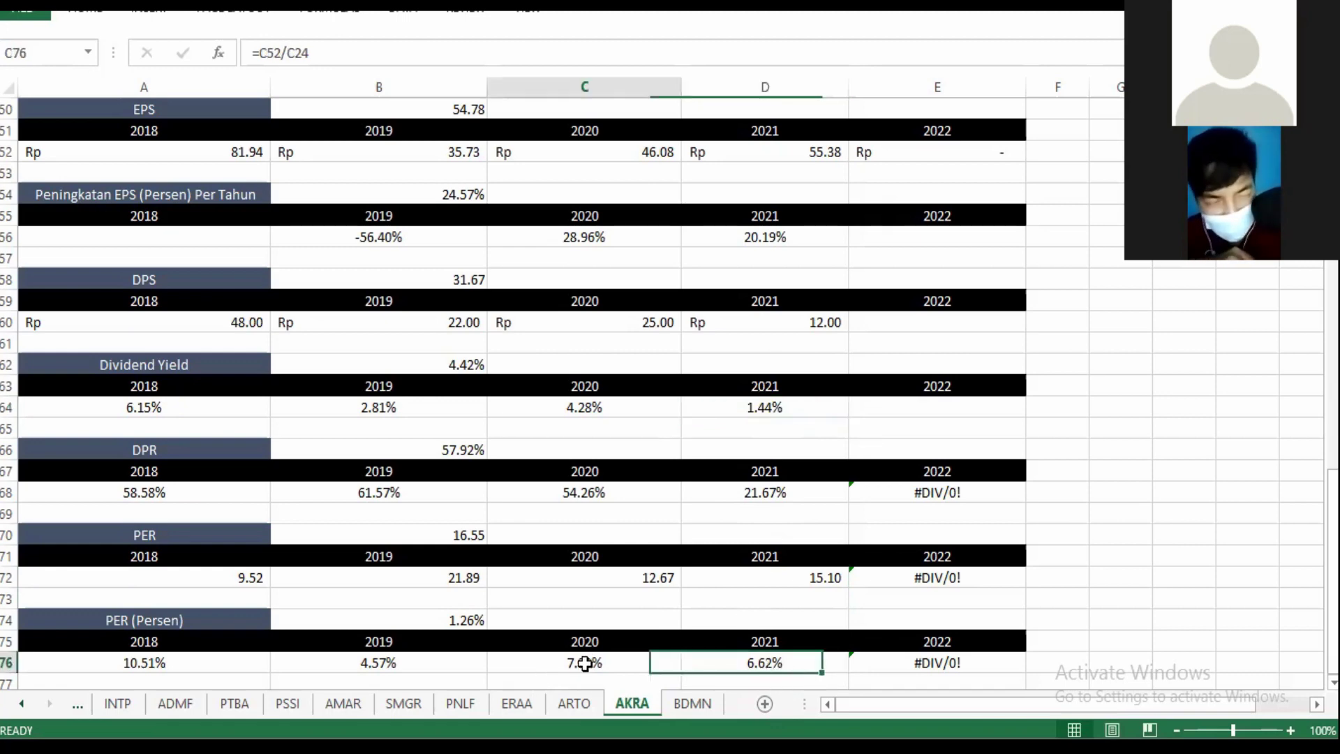
{"action": "left_click", "coordinate": [171, 660]}
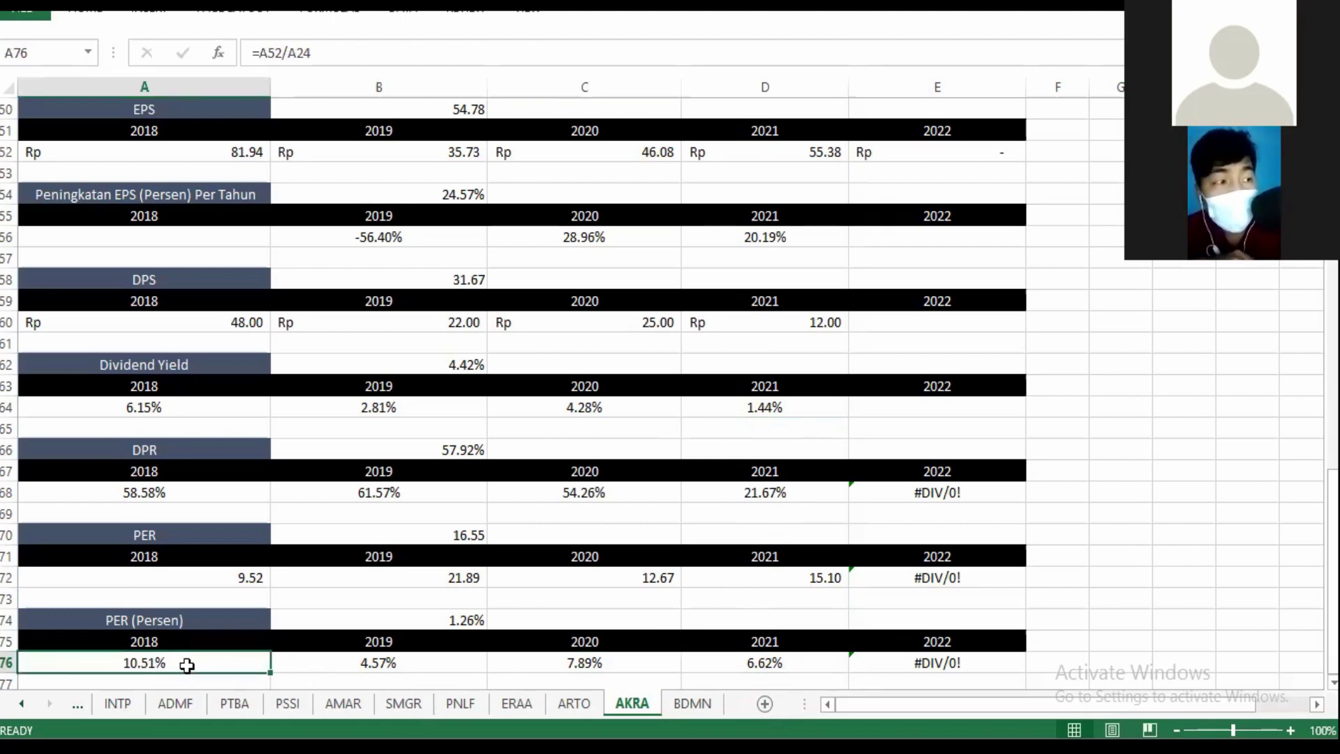
{"action": "left_click", "coordinate": [200, 406]}
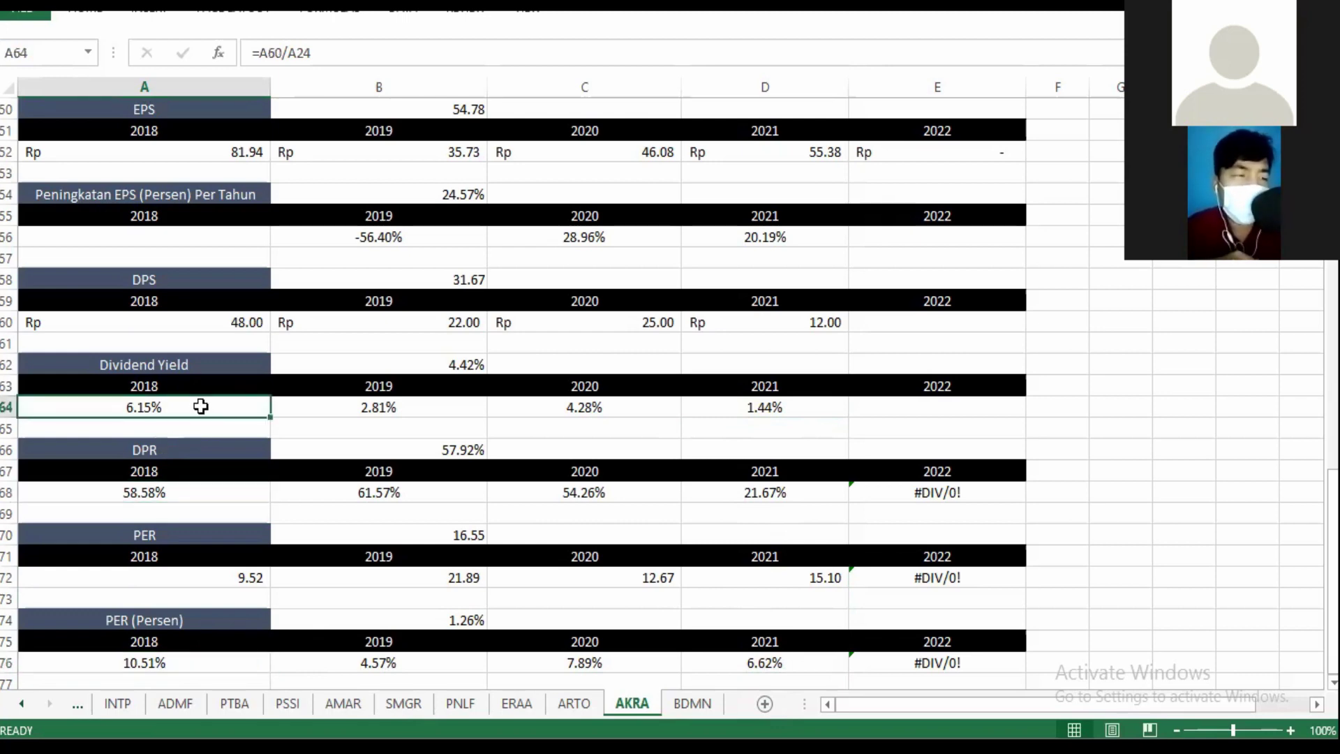
{"action": "left_click", "coordinate": [164, 657]}
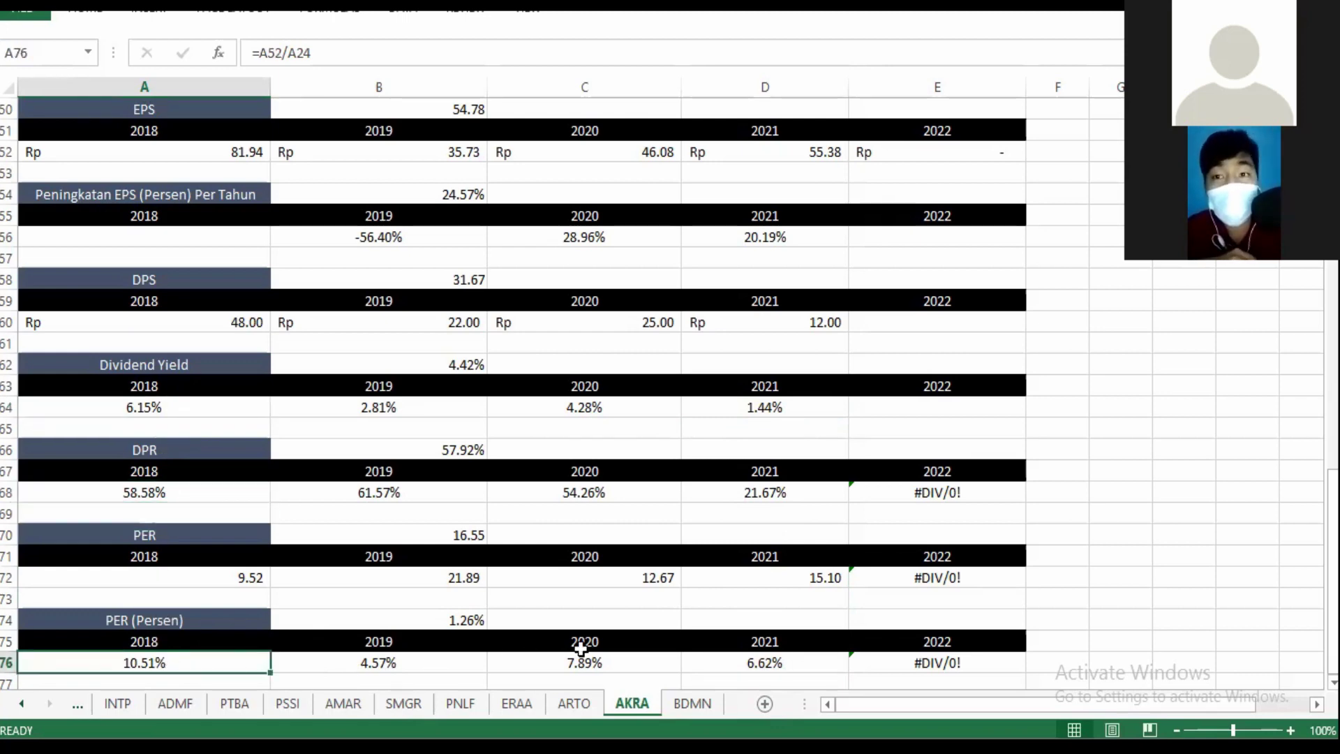
{"action": "left_click", "coordinate": [789, 669]}
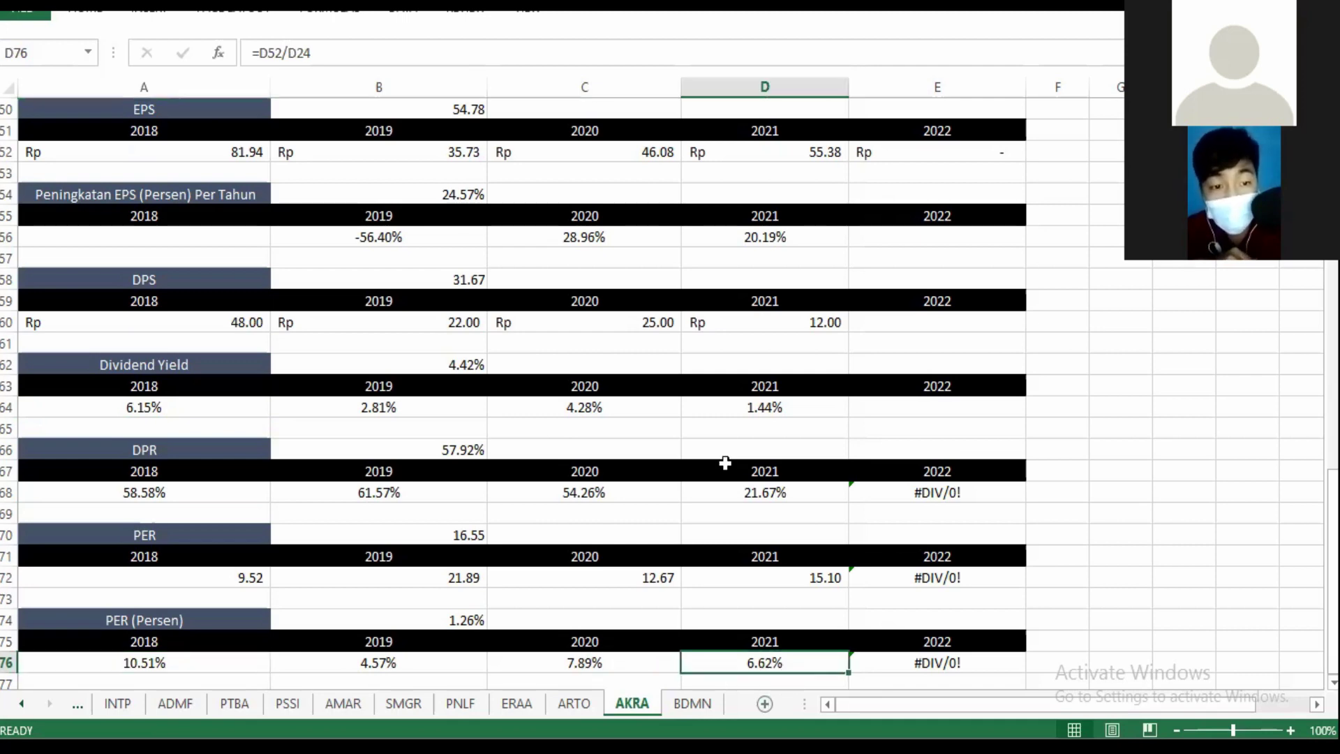
{"action": "left_click", "coordinate": [752, 413]}
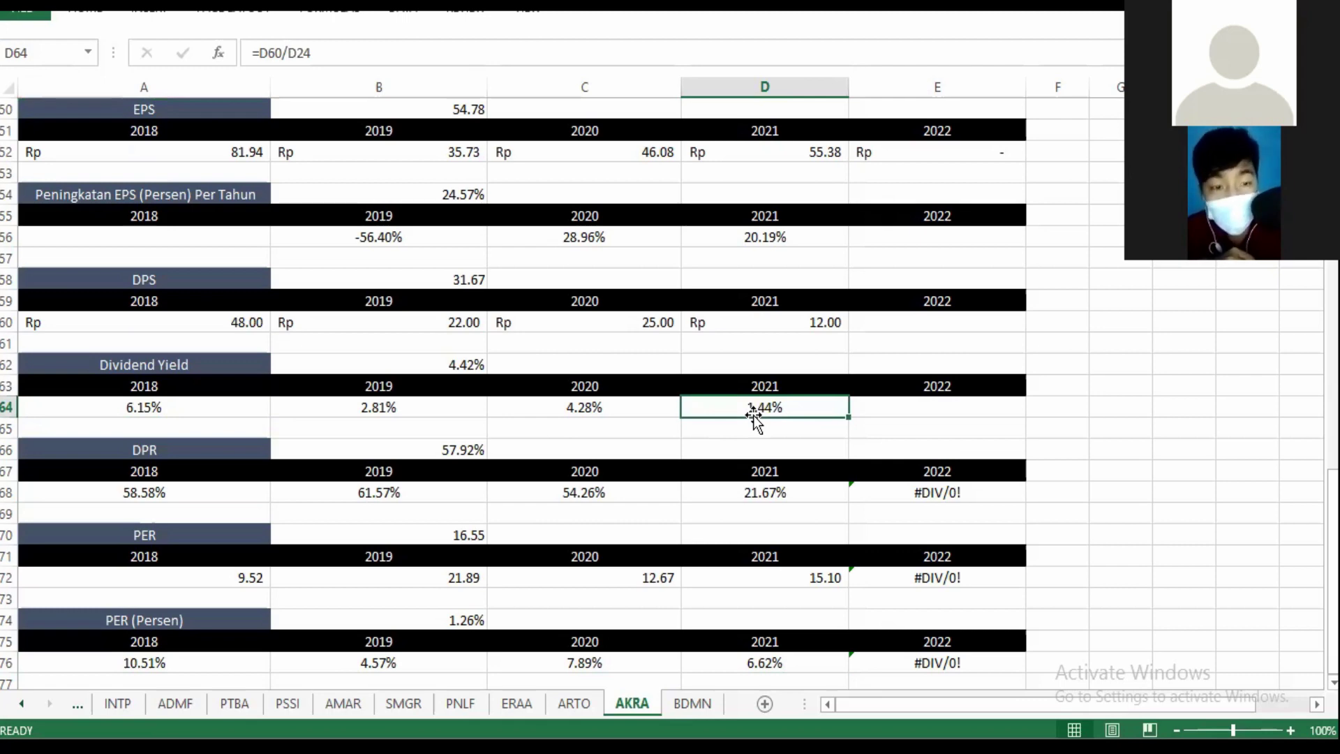
- Compare the 2021 ROE formula in D48 with the 2021 PER (Persen) formula in D76
{"action": "left_click_drag", "start_coordinate": [1332, 530], "coordinate": [1332, 491]}
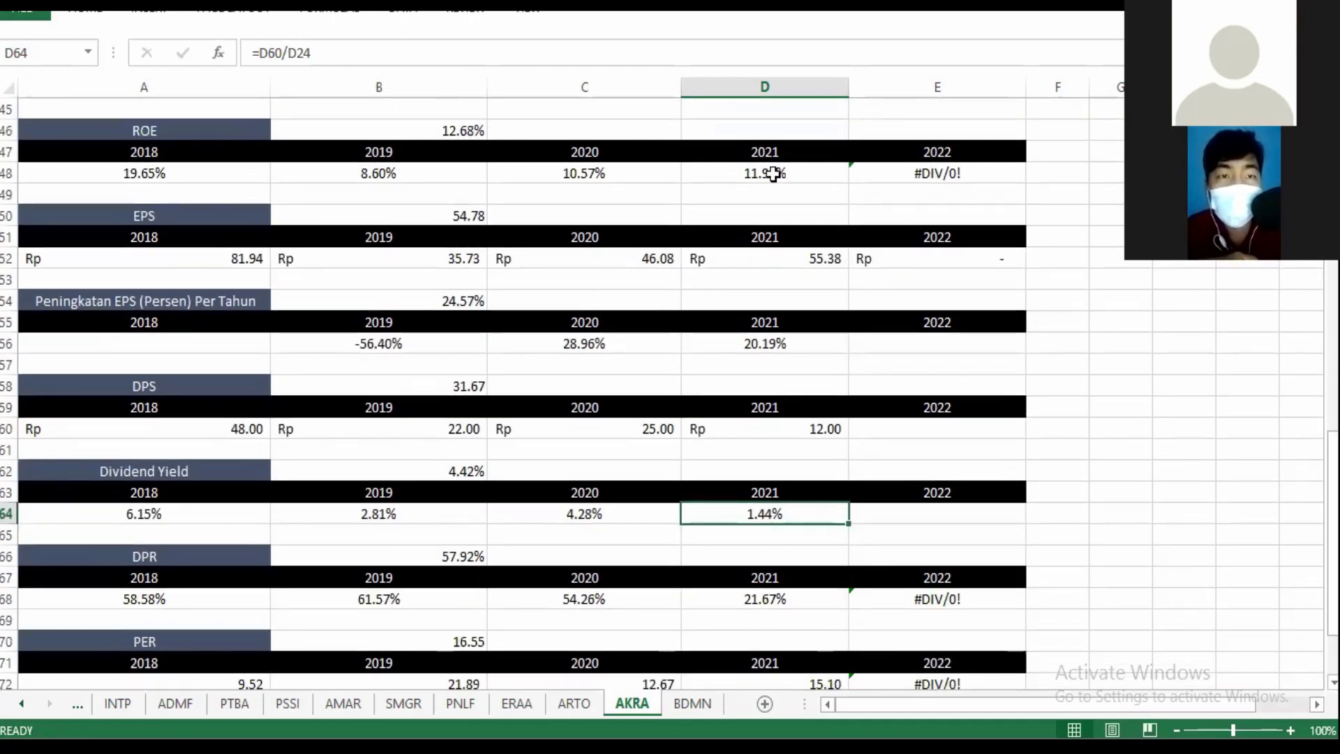
{"action": "key", "text": "Up"}
{"action": "key", "text": "Up"}
{"action": "key", "text": "Up"}
{"action": "key", "text": "Up"}
{"action": "key", "text": "Up"}
{"action": "key", "text": "Up"}
{"action": "key", "text": "Up"}
{"action": "key", "text": "Up"}
{"action": "key", "text": "Up"}
{"action": "key", "text": "Up"}
{"action": "key", "text": "Up"}
{"action": "key", "text": "Up"}
{"action": "key", "text": "Up"}
{"action": "key", "text": "Up"}
{"action": "key", "text": "Up"}
{"action": "key", "text": "Up"}
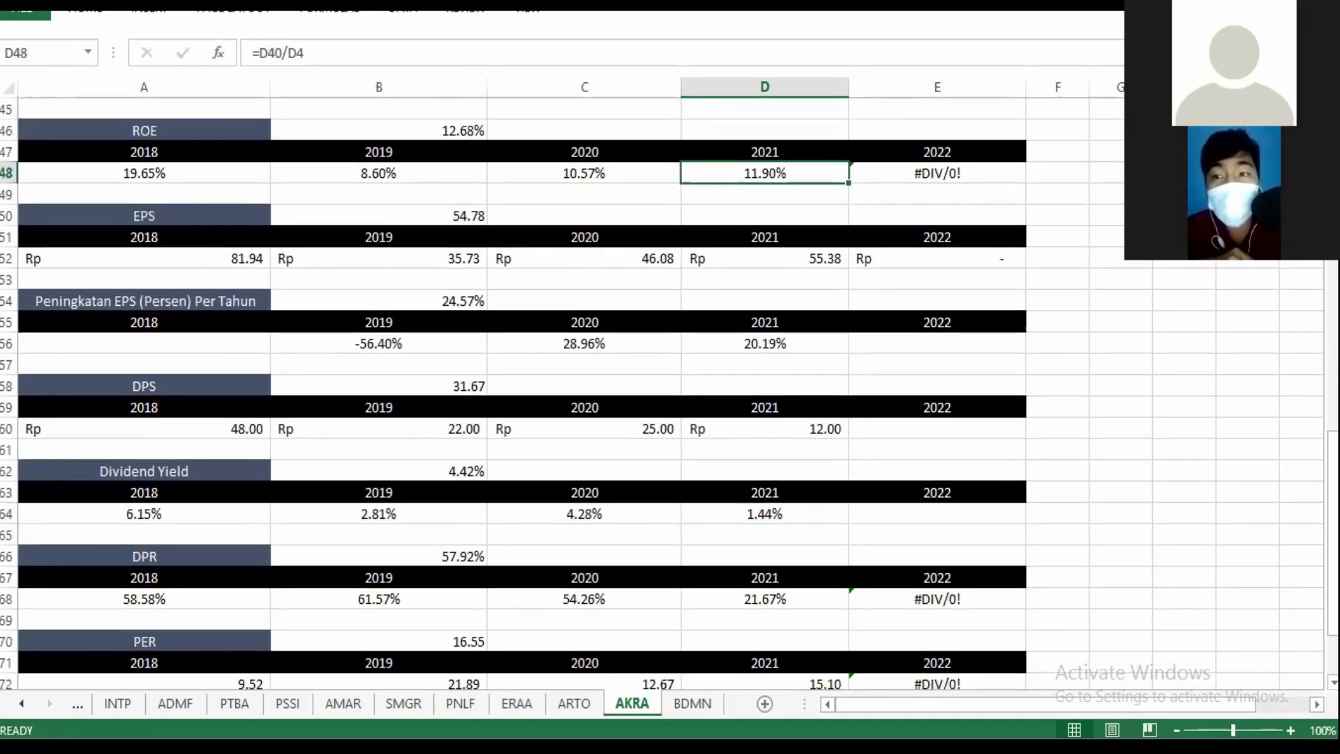
{"action": "left_click_drag", "start_coordinate": [1332, 491], "coordinate": [1332, 524]}
{"action": "left_click", "coordinate": [778, 665]}
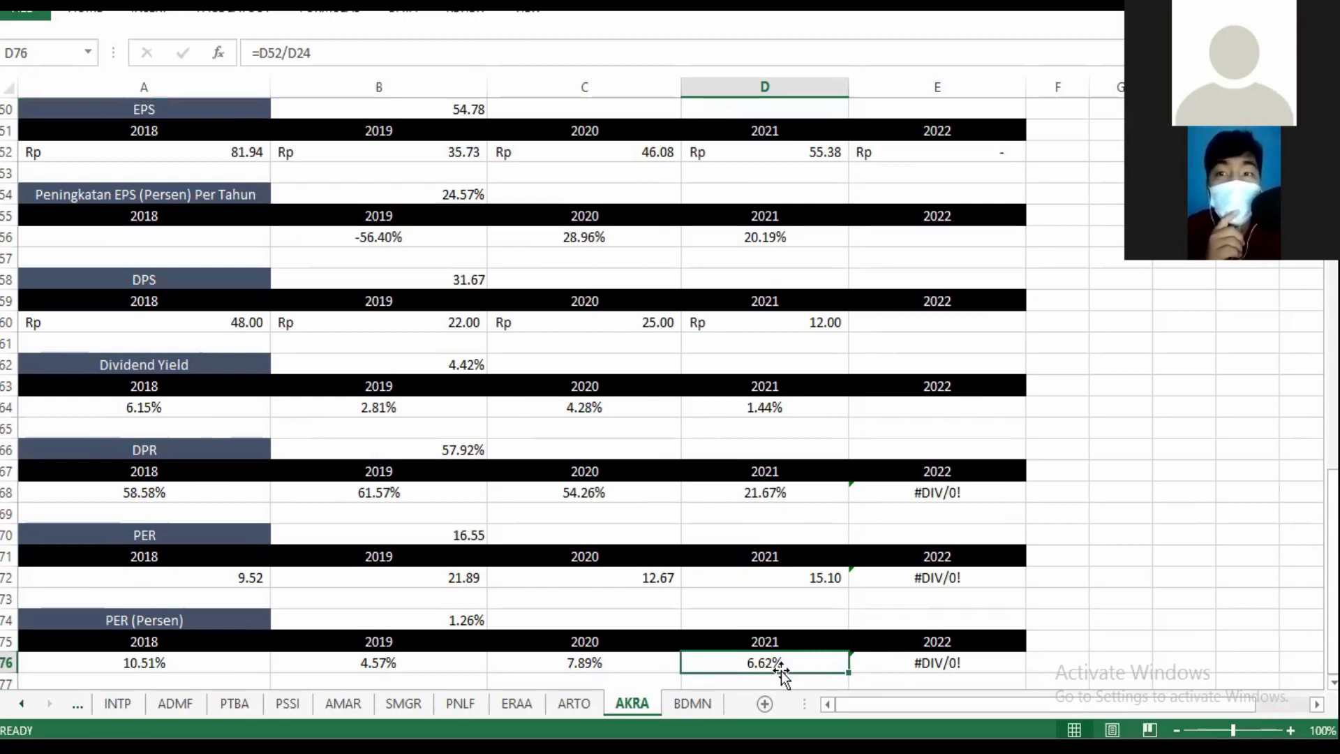
- Review the 2020 and 2021 Ekuitas (Persen) formulas in C8 and D8, and check the 2022 PBV cell E32
{"action": "left_click_drag", "start_coordinate": [1333, 614], "coordinate": [1332, 279]}
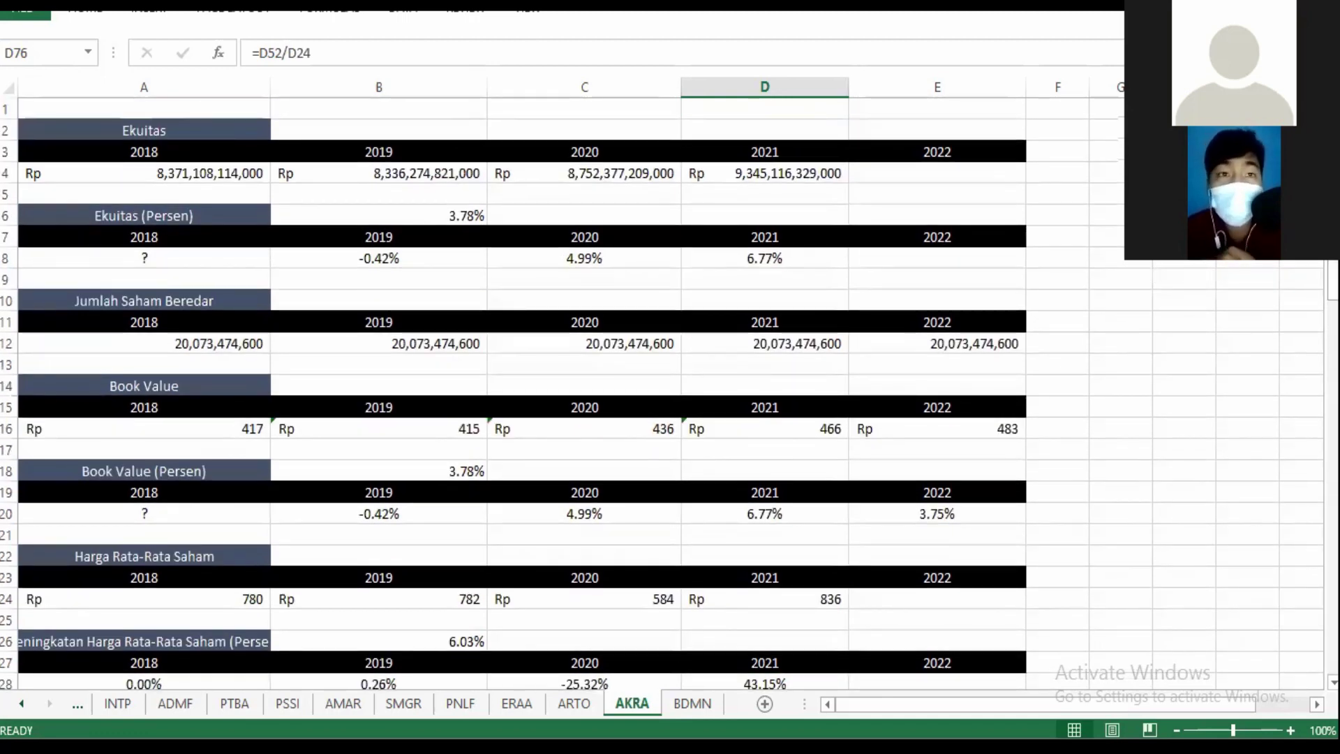
{"action": "left_click", "coordinate": [600, 258]}
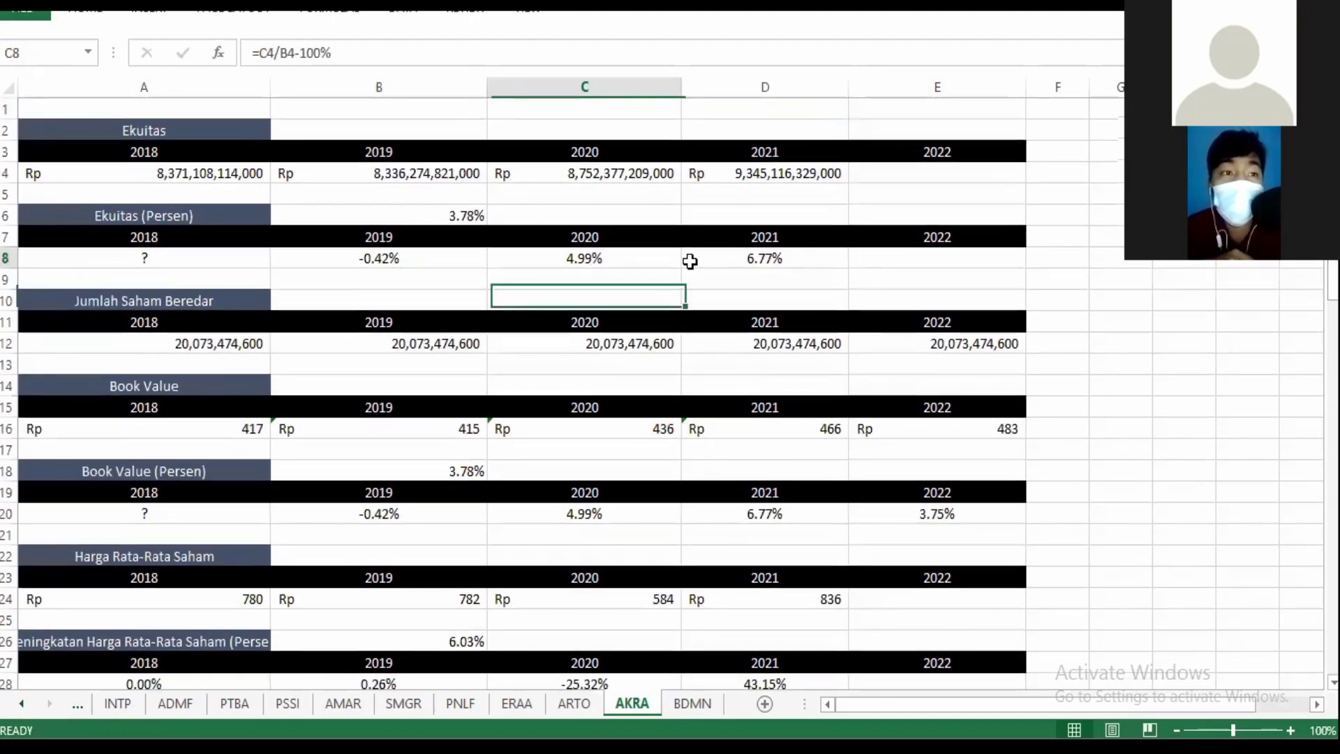
{"action": "left_click", "coordinate": [792, 261]}
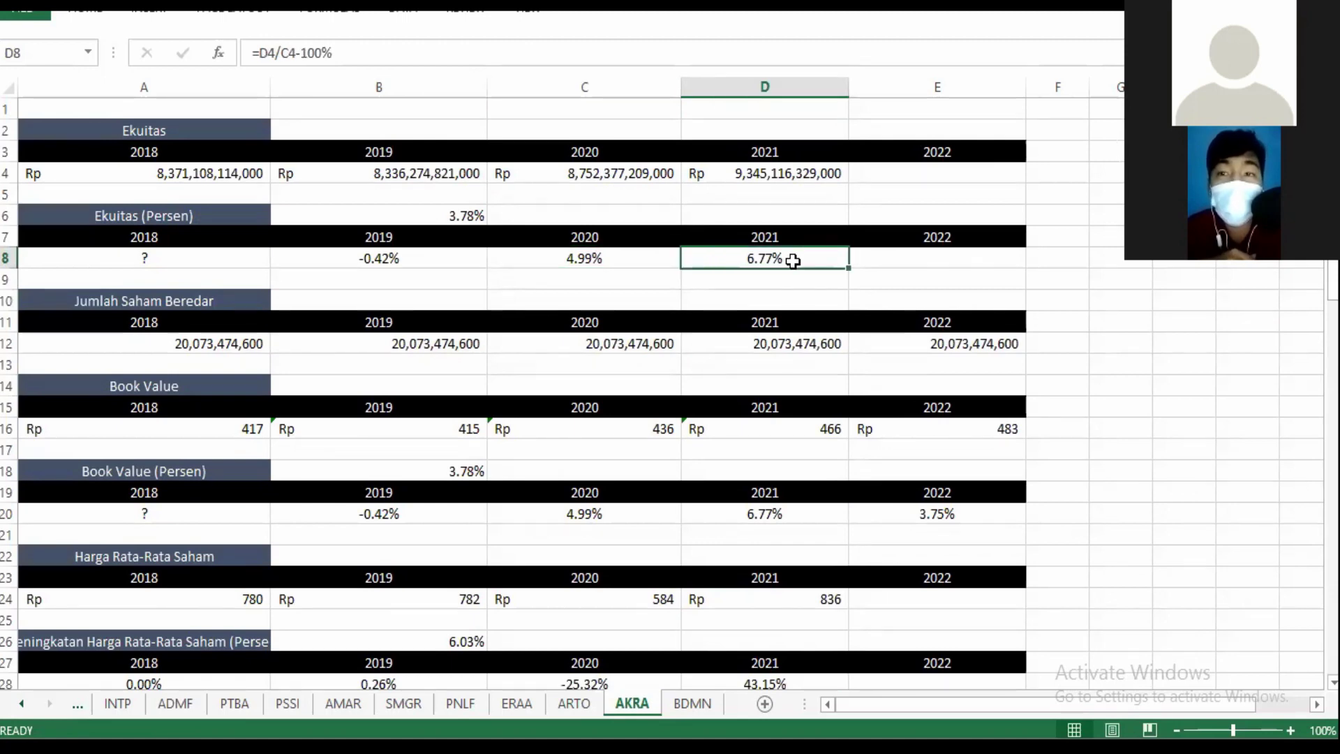
{"action": "left_click", "coordinate": [635, 265]}
{"action": "left_click", "coordinate": [749, 259]}
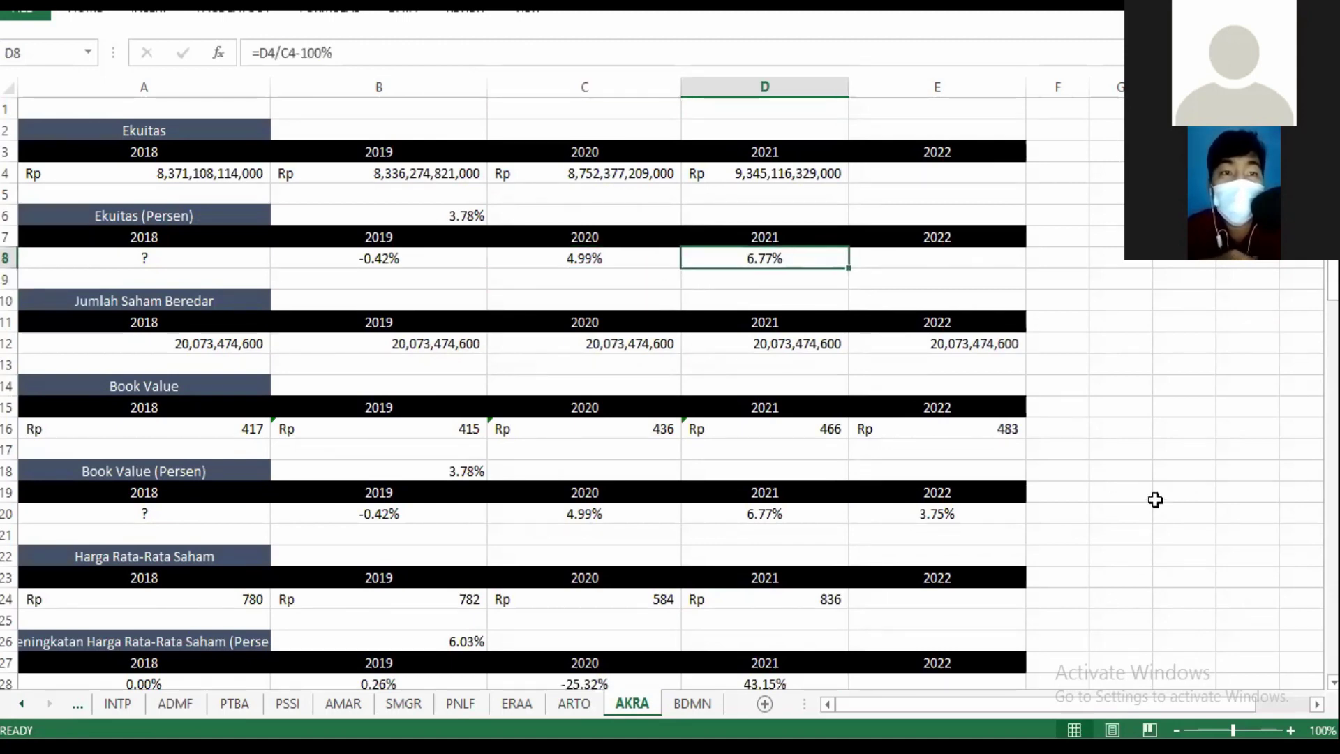
{"action": "left_click_drag", "start_coordinate": [1331, 283], "coordinate": [1332, 395]}
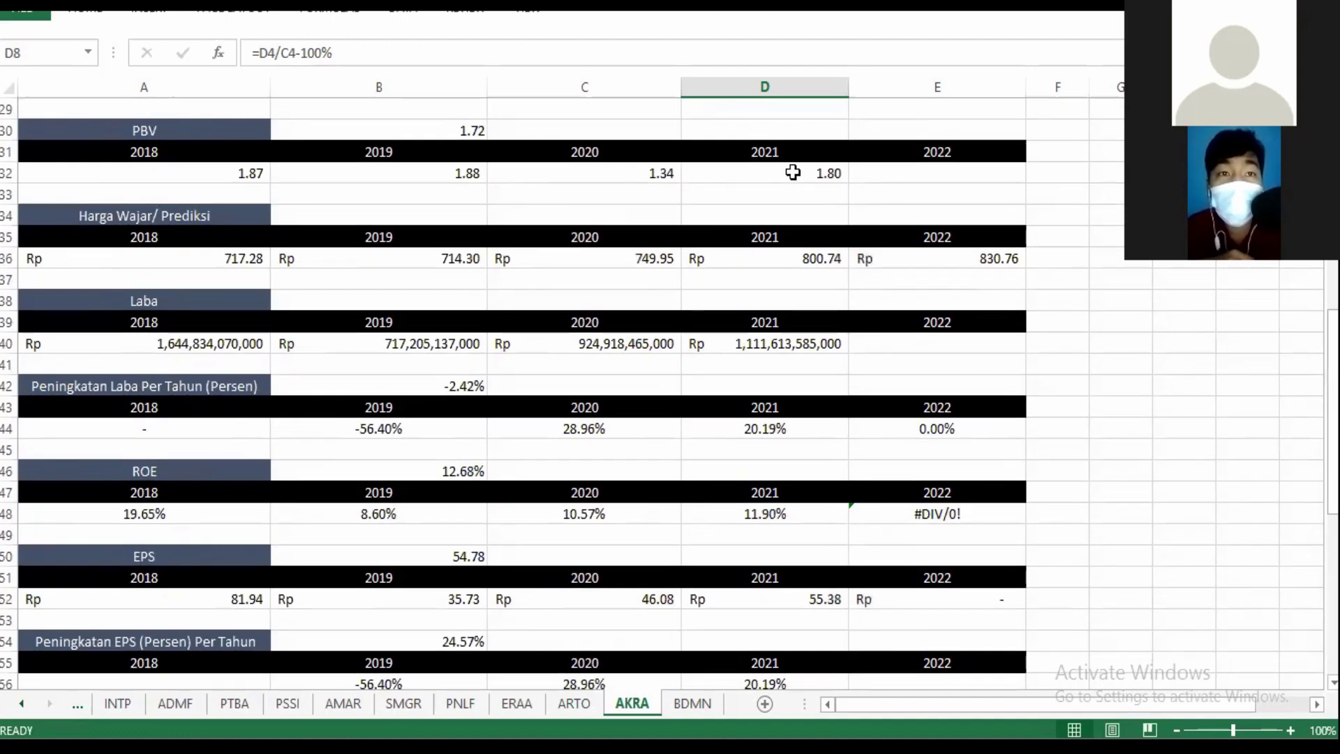
{"action": "left_click", "coordinate": [980, 176]}
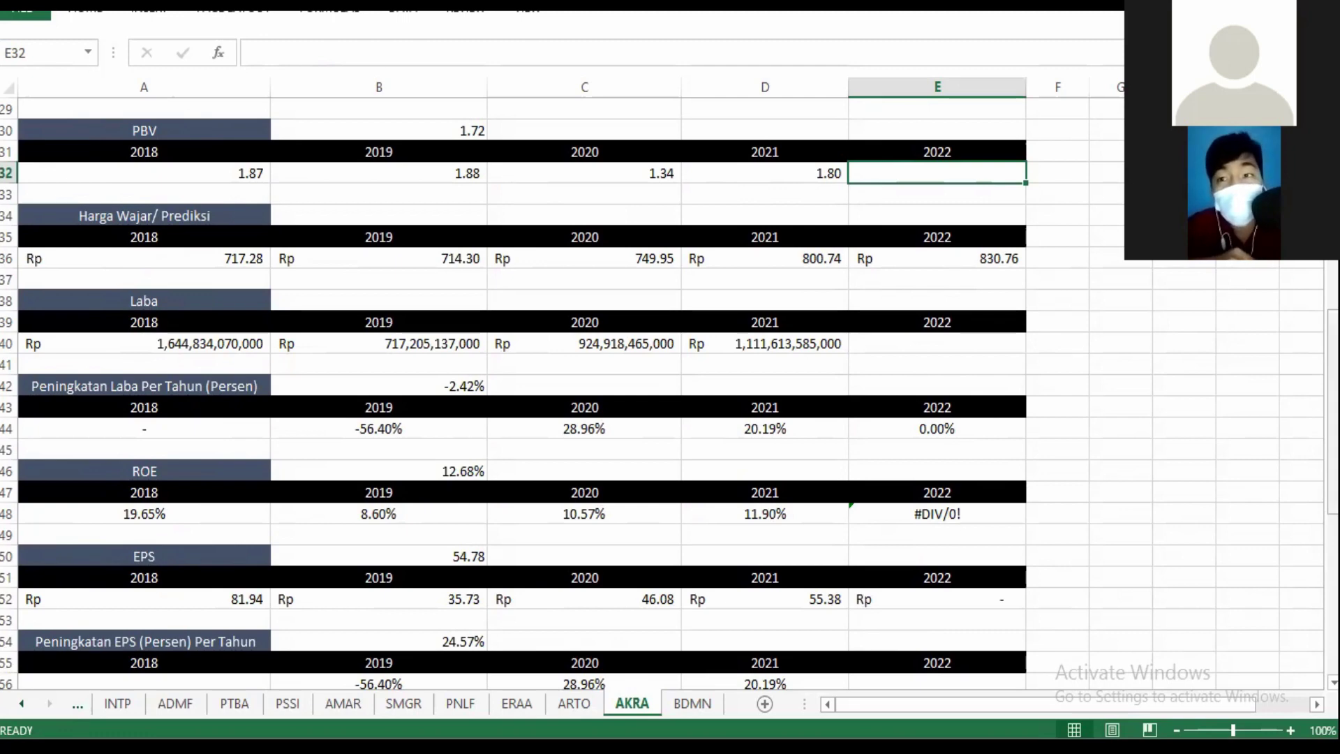
- Return to the dividend ratios and inspect the 2021 DPR formula in D68 and the 2021 Dividend Yield formula in D64
{"action": "left_click_drag", "start_coordinate": [1331, 377], "coordinate": [1332, 491]}
{"action": "left_click_drag", "start_coordinate": [1331, 530], "coordinate": [1331, 571]}
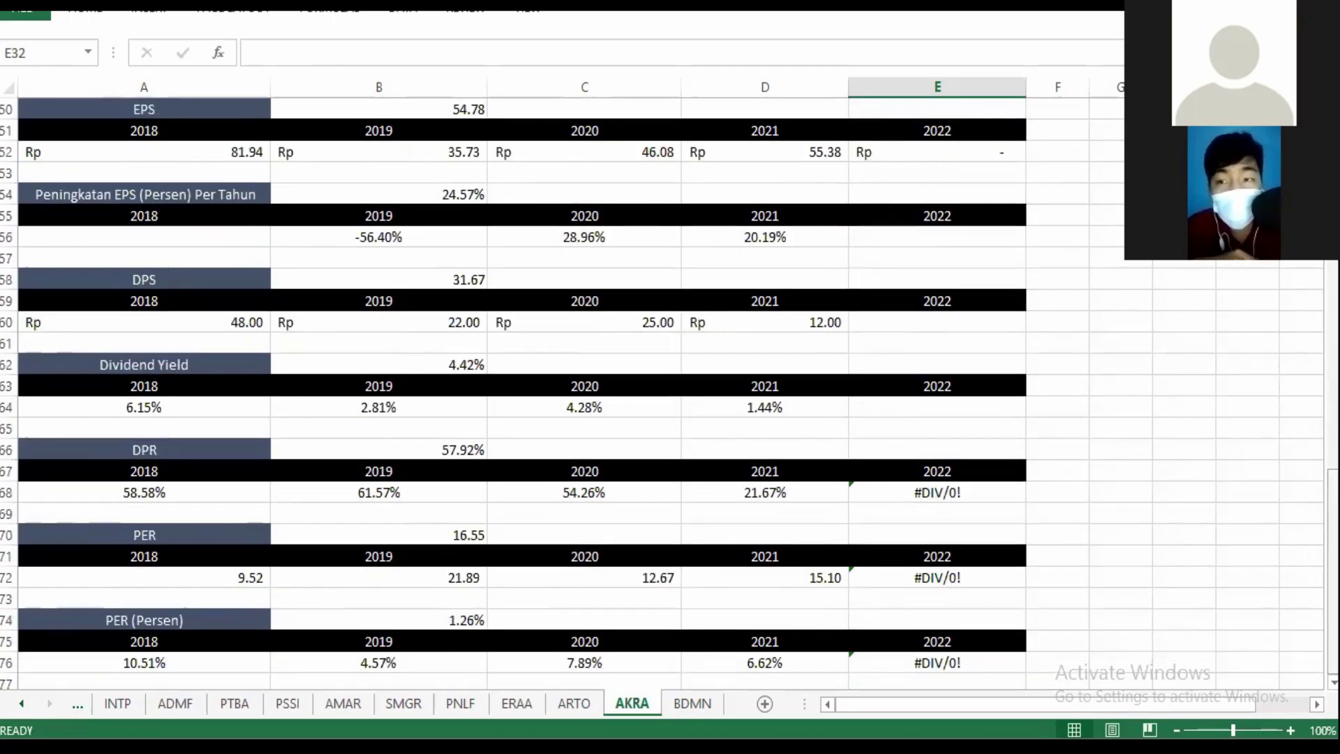
{"action": "left_click", "coordinate": [1332, 558]}
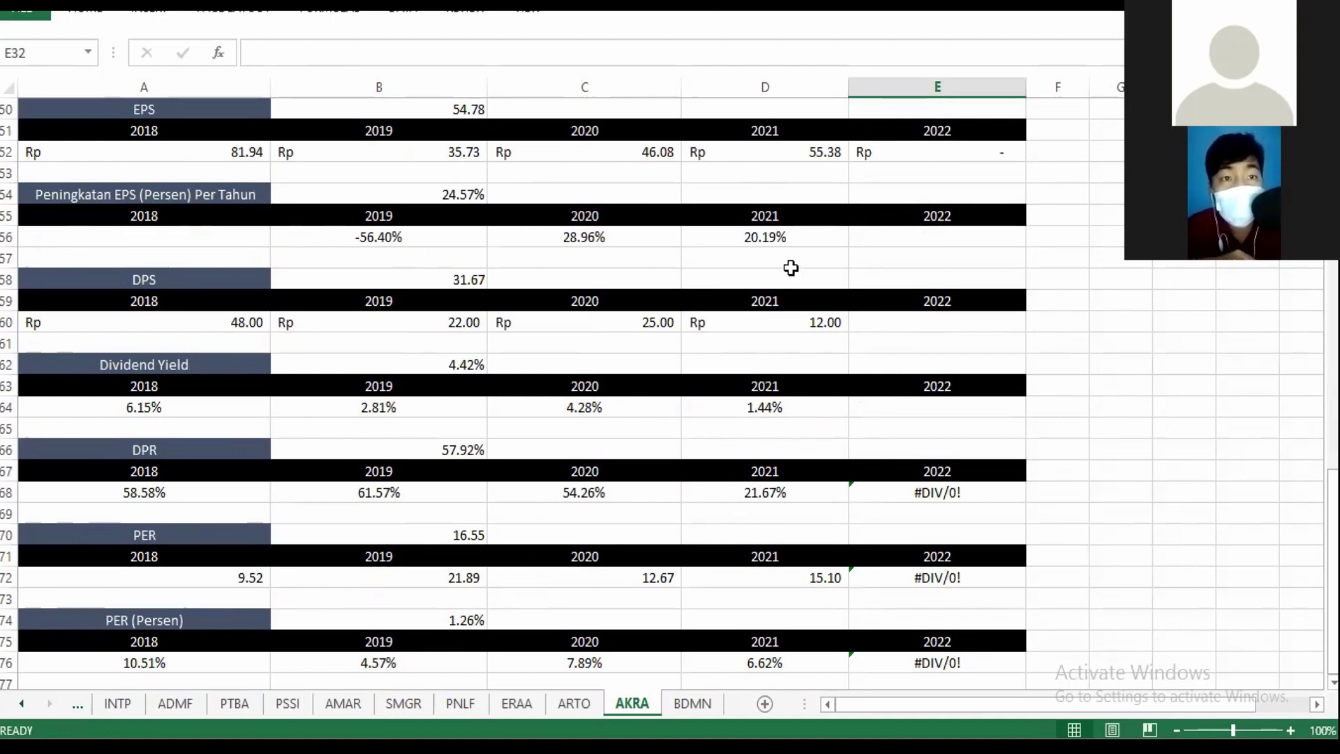
{"action": "left_click", "coordinate": [783, 493]}
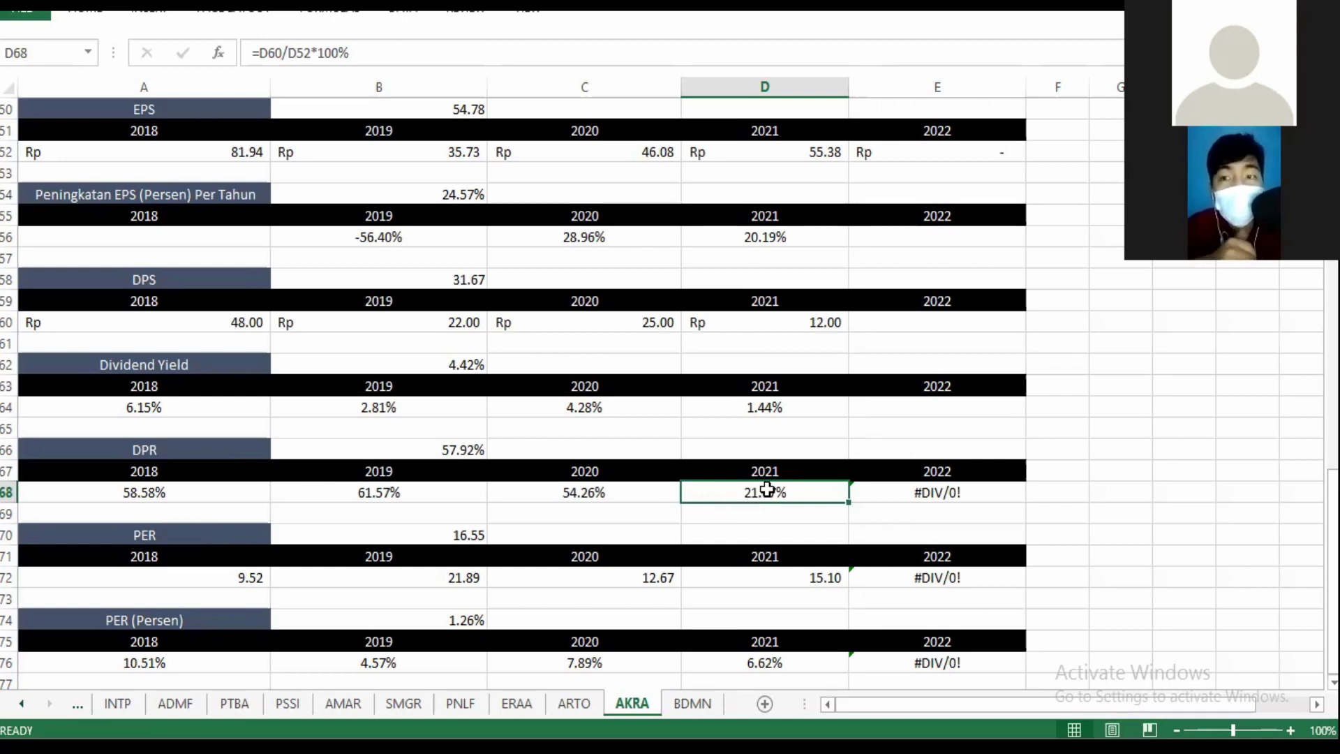
{"action": "left_click", "coordinate": [771, 410]}
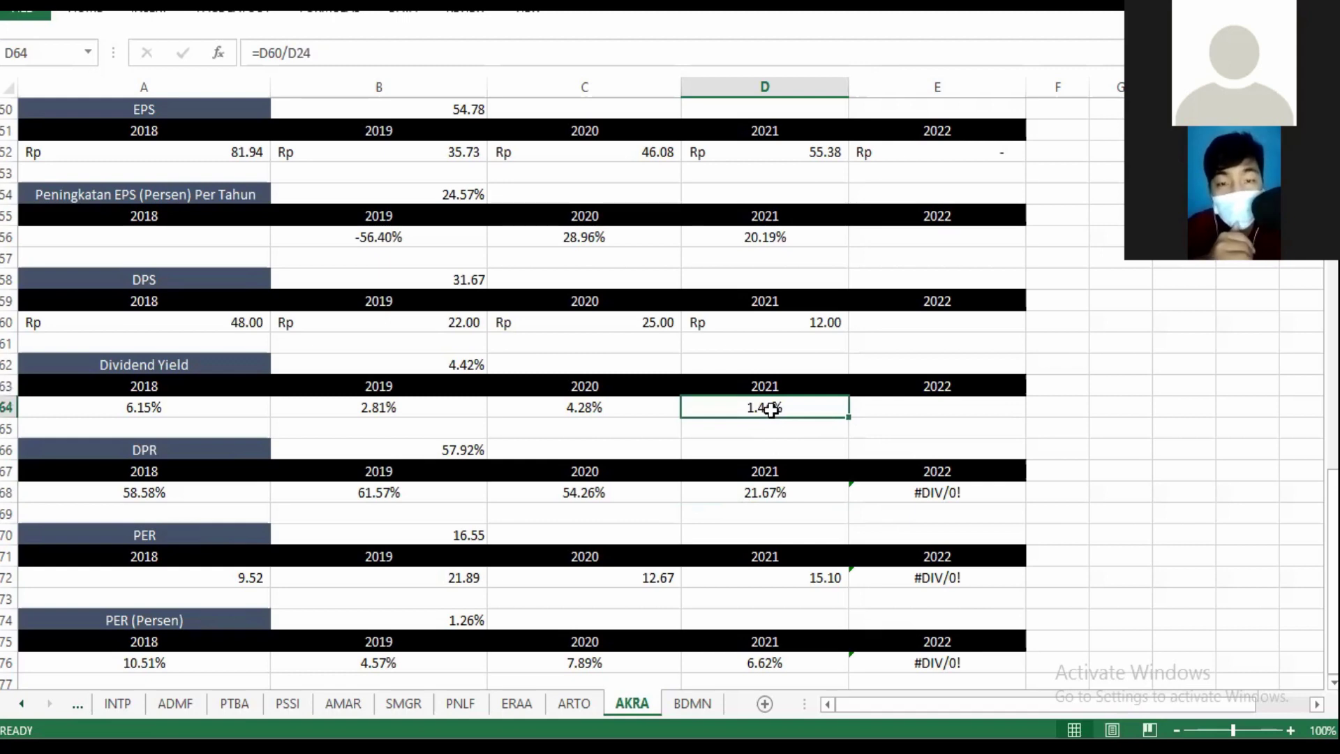